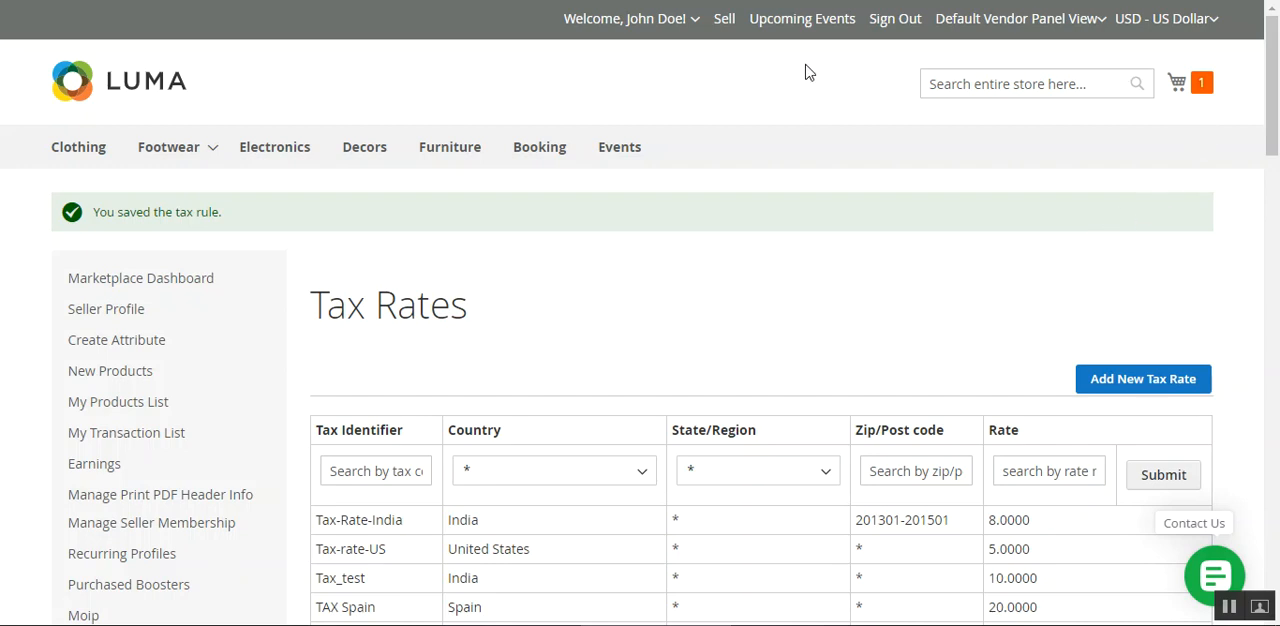
Open the My Account page and locate the Tax Manager section among the seller options.
left_click(695, 20)
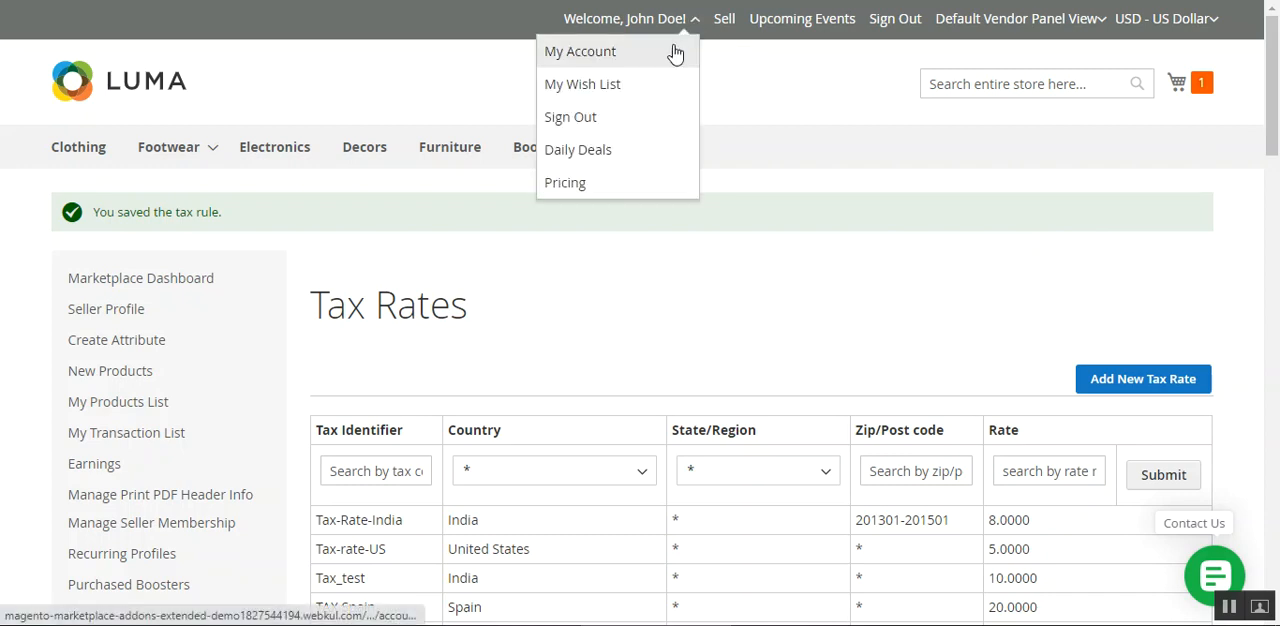
left_click(605, 53)
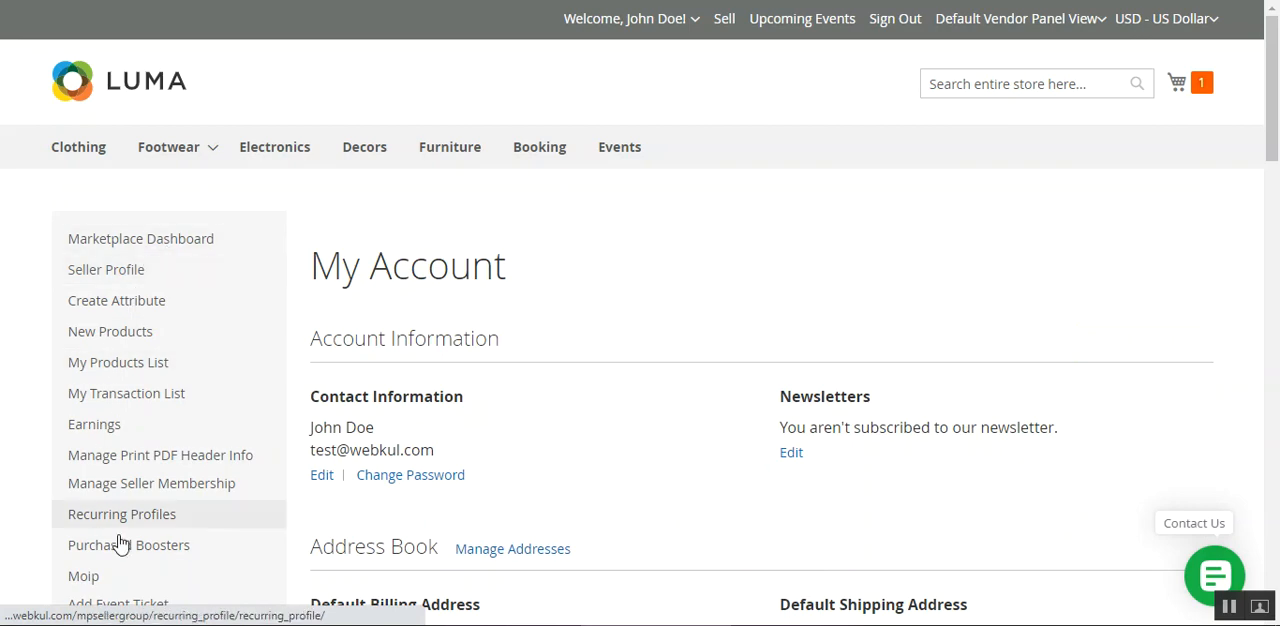
scroll(1272, 140, "down", 2)
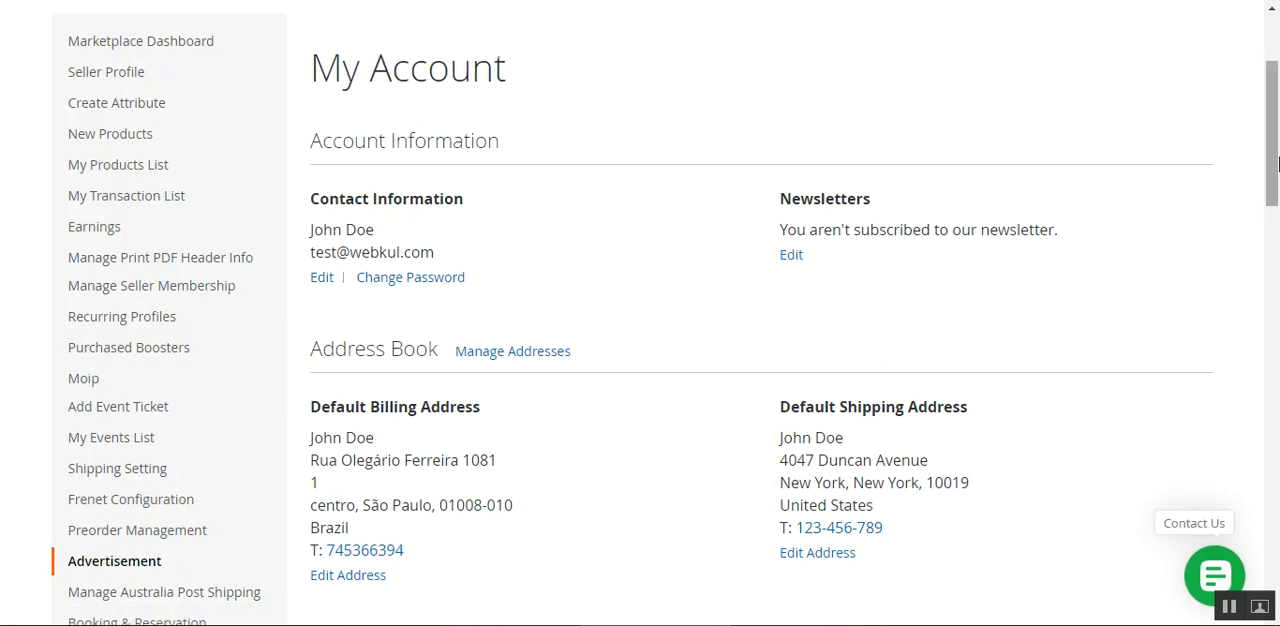
scroll(1276, 152, "down", 5)
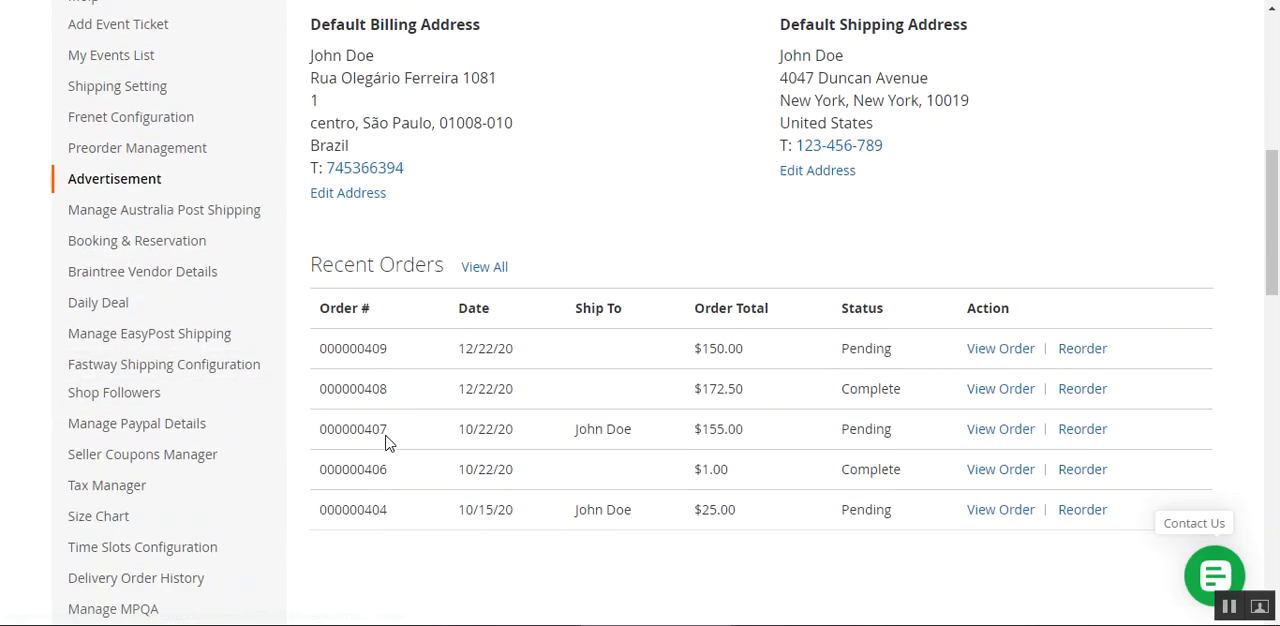
scroll(399, 482, "down", 2)
scroll(401, 482, "up", 2)
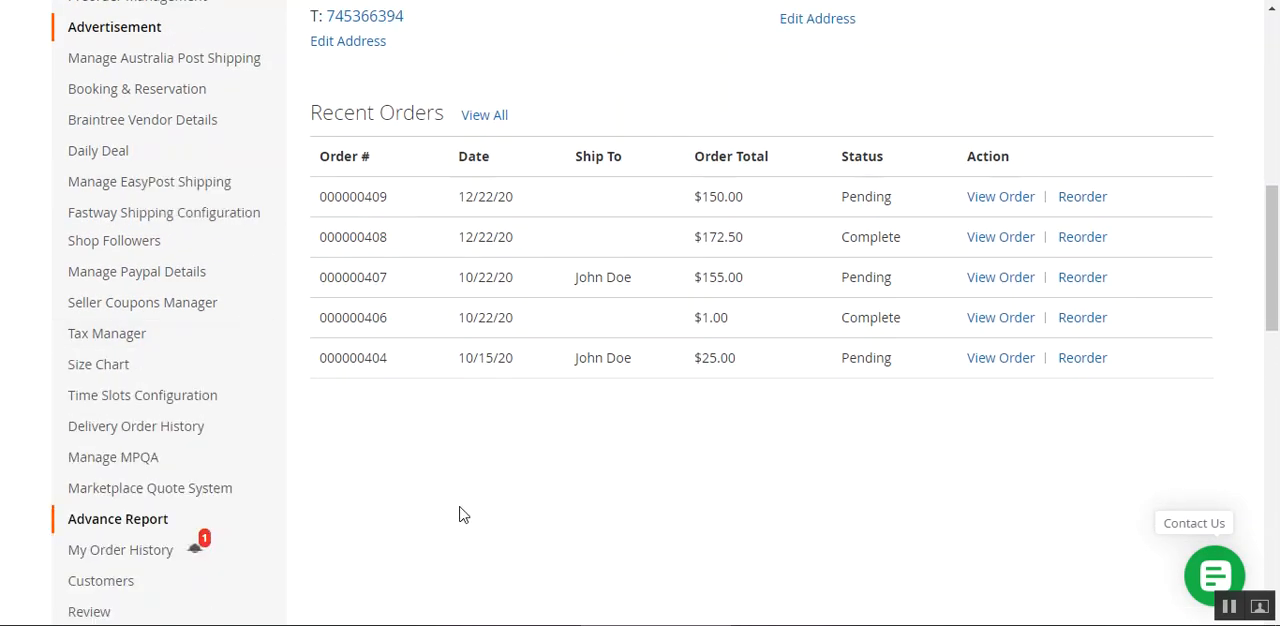
mouse_move(169, 337)
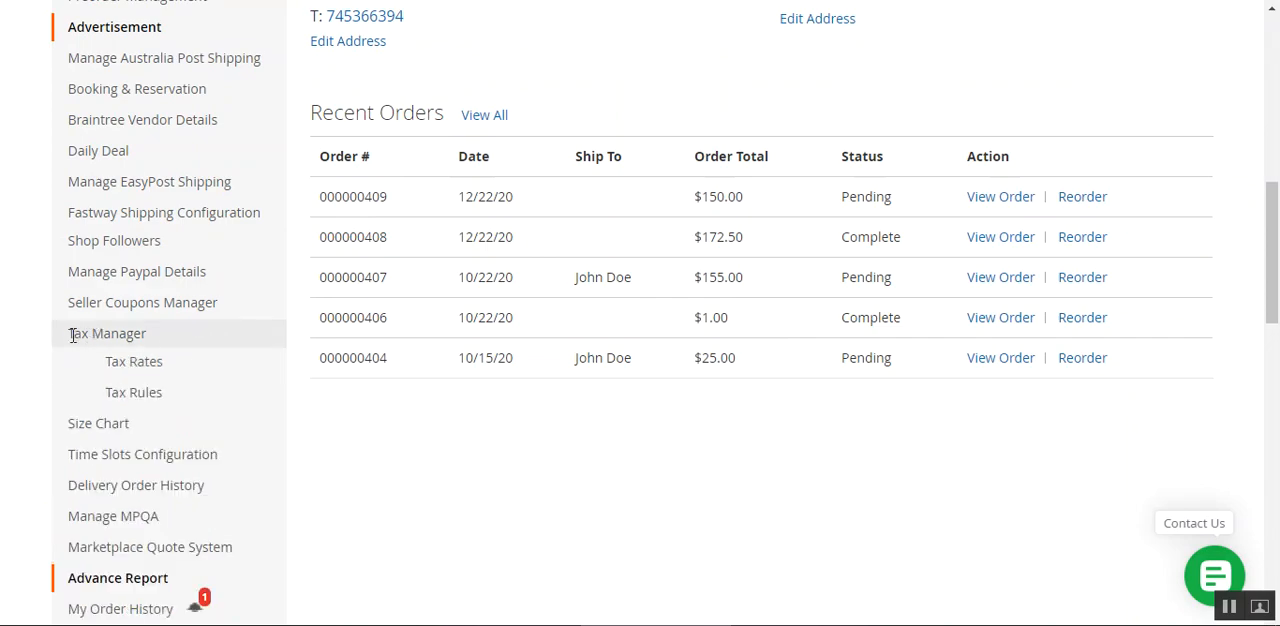
left_click_drag(71, 335, 149, 340)
scroll(149, 340, "up", 6)
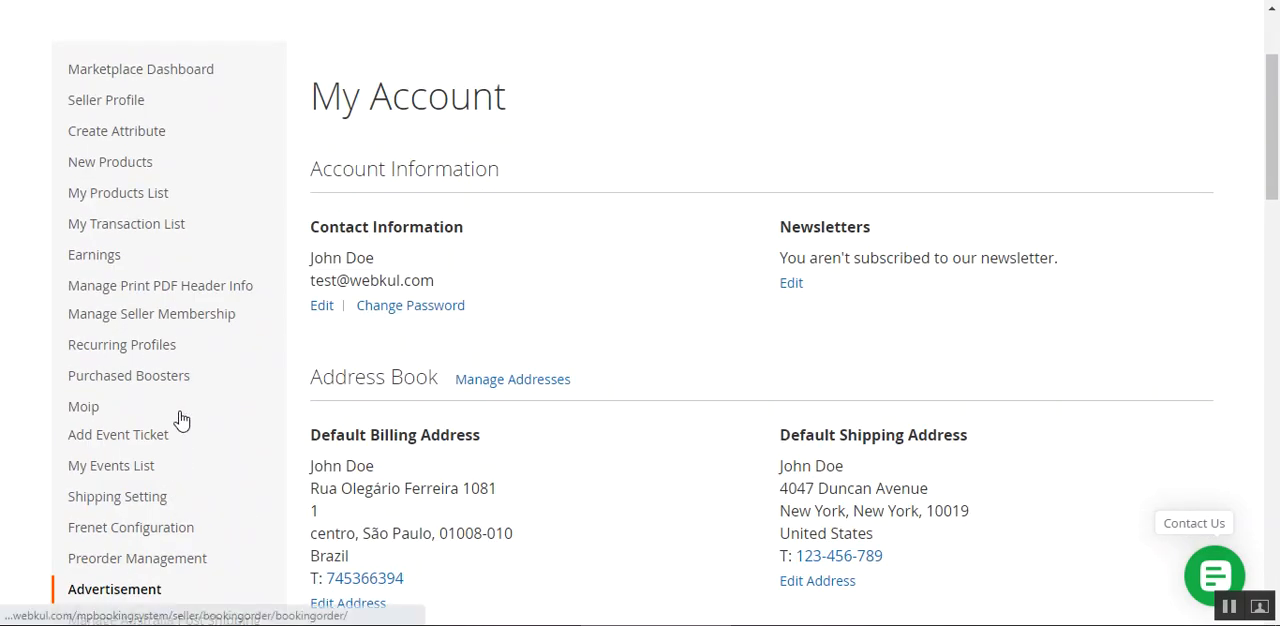
scroll(183, 253, "down", 1)
scroll(183, 253, "down", 5)
mouse_move(160, 340)
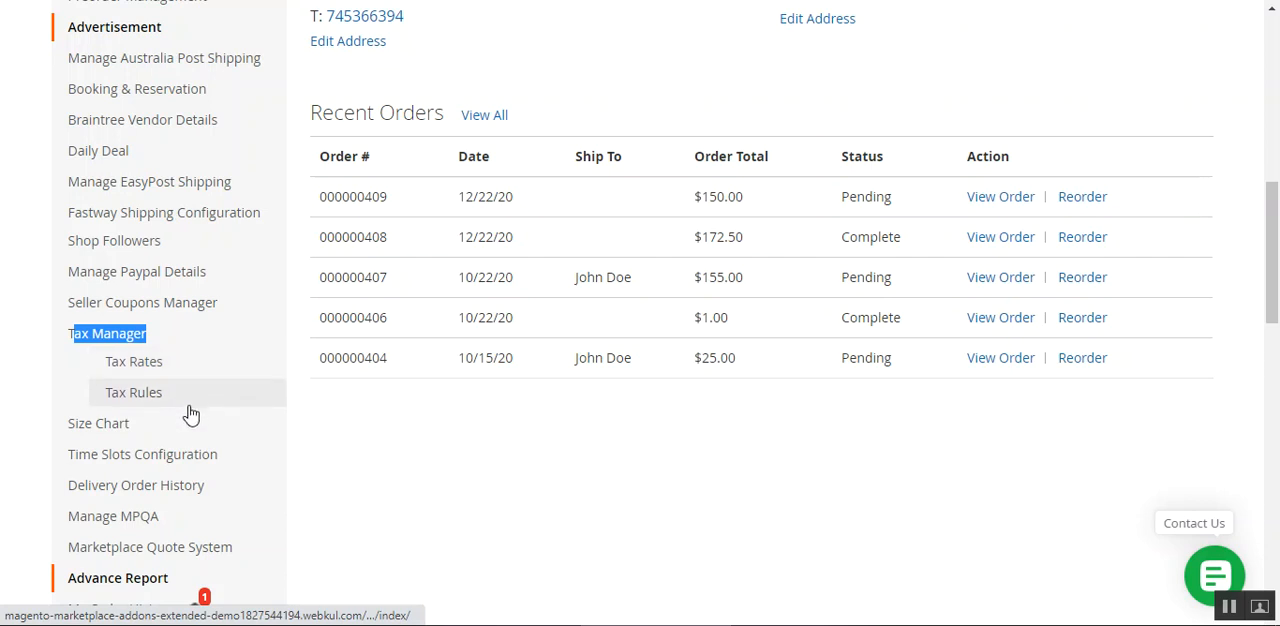
Open the Tax Rates and Tax Rules pages of Tax Manager in separate new tabs and switch to Tax Rates.
right_click(167, 363)
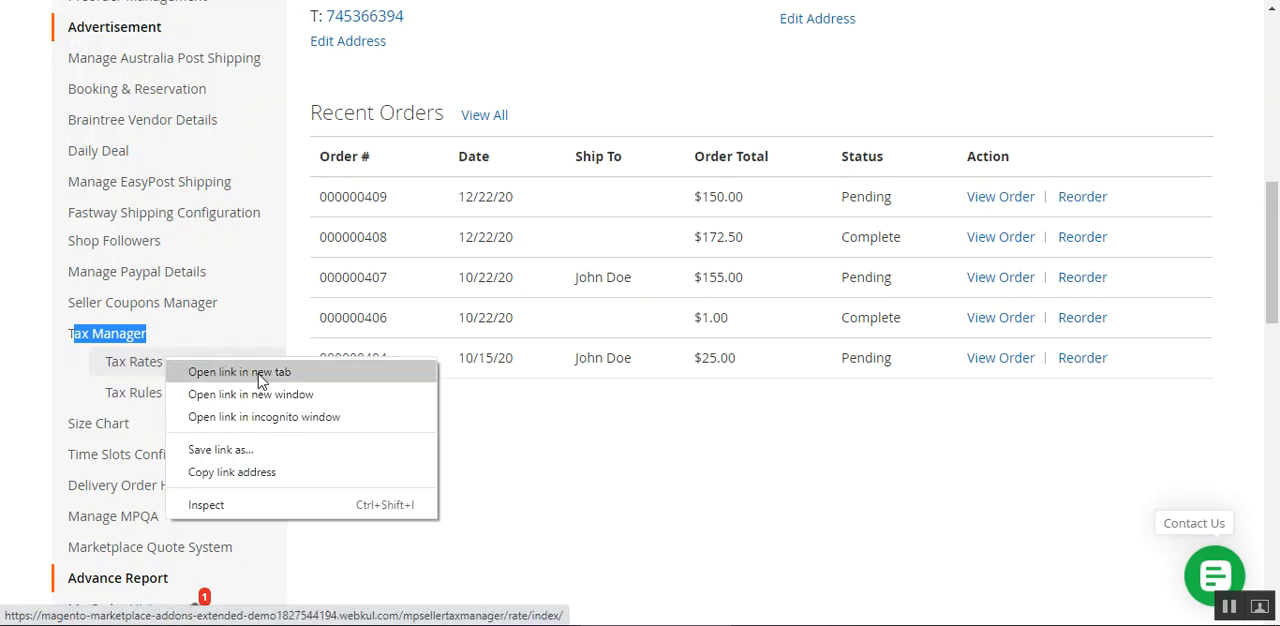
right_click(162, 400)
right_click(160, 398)
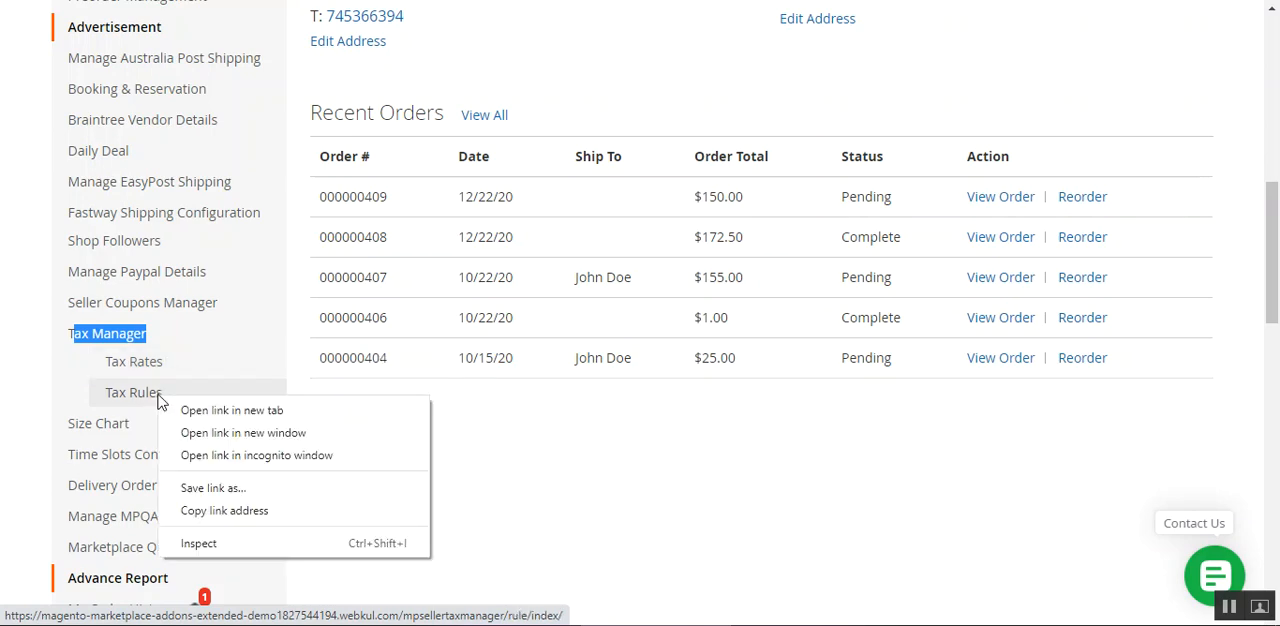
left_click(283, 412)
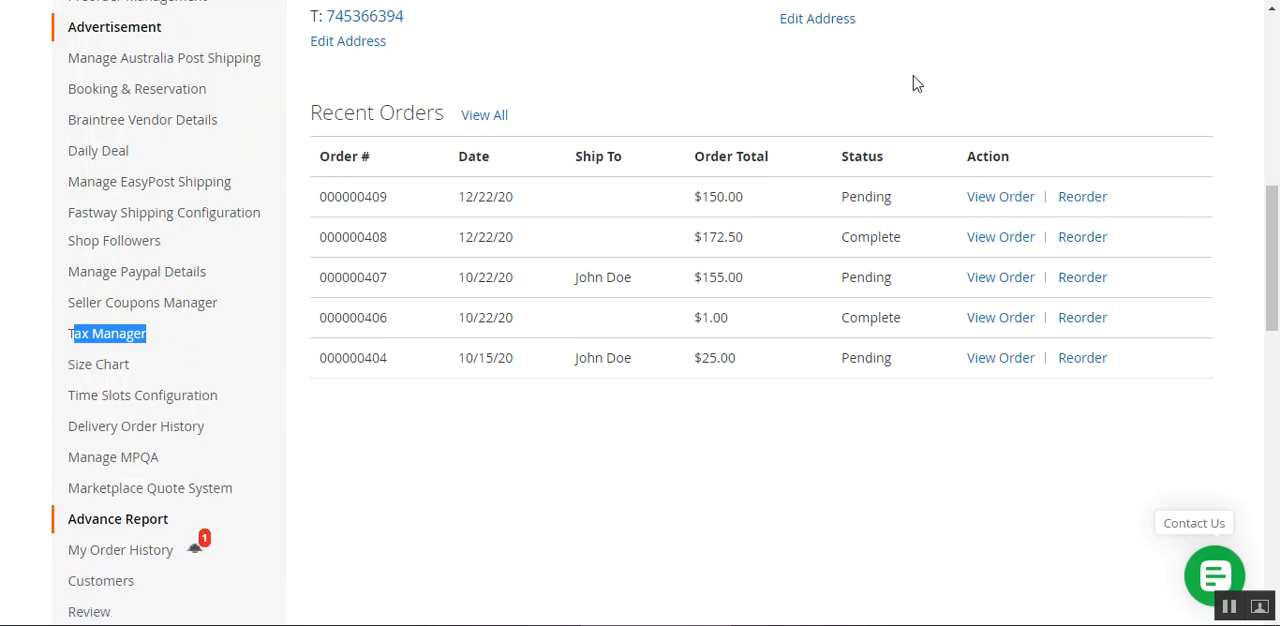
mouse_move(217, 337)
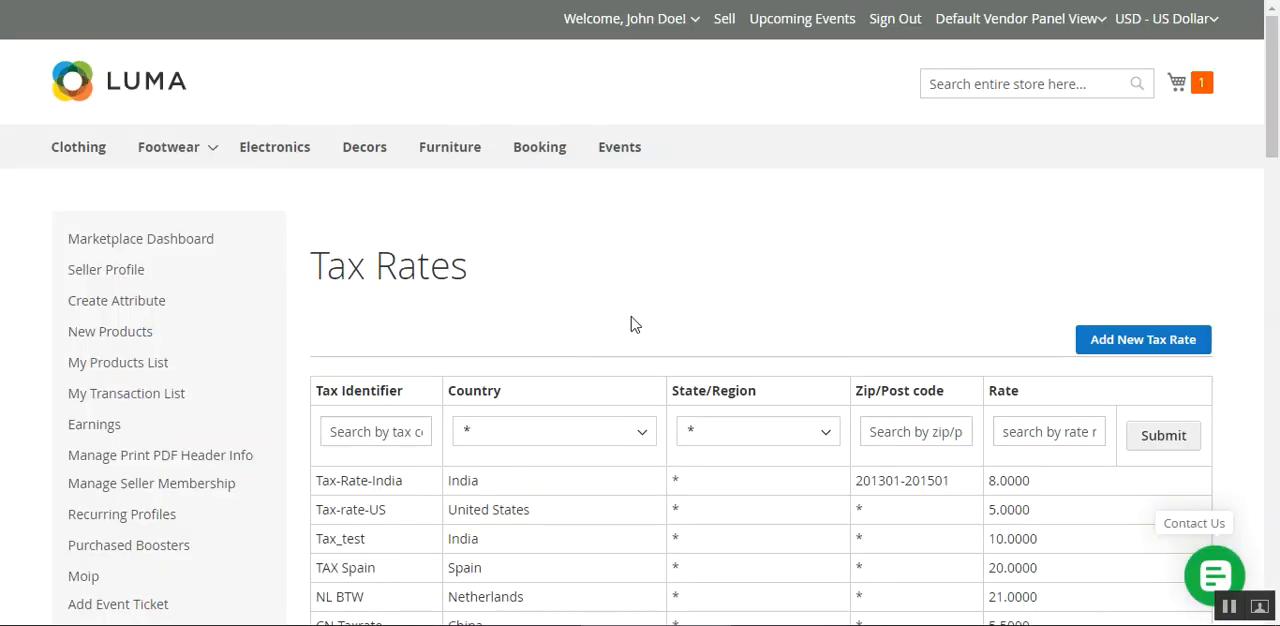
Examine the columns of the Tax Rates list and its filter fields for identifier, country, state, zip code and rate.
left_click_drag(312, 265, 430, 268)
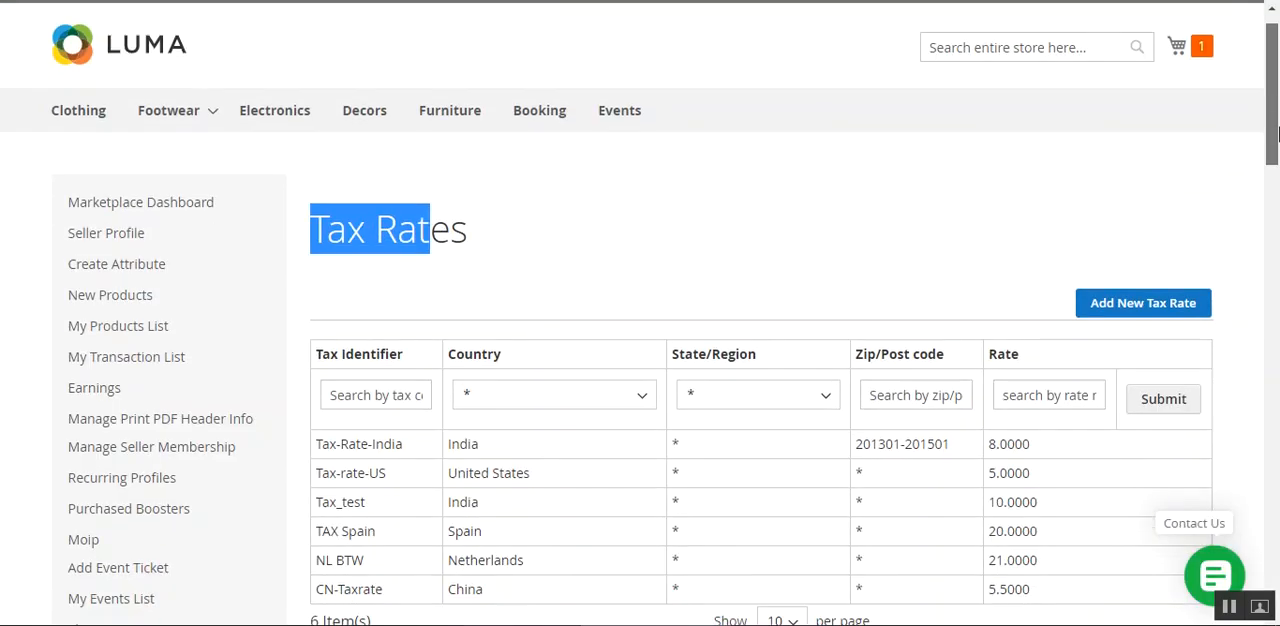
scroll(1040, 170, "down", 3)
scroll(1036, 167, "up", 2)
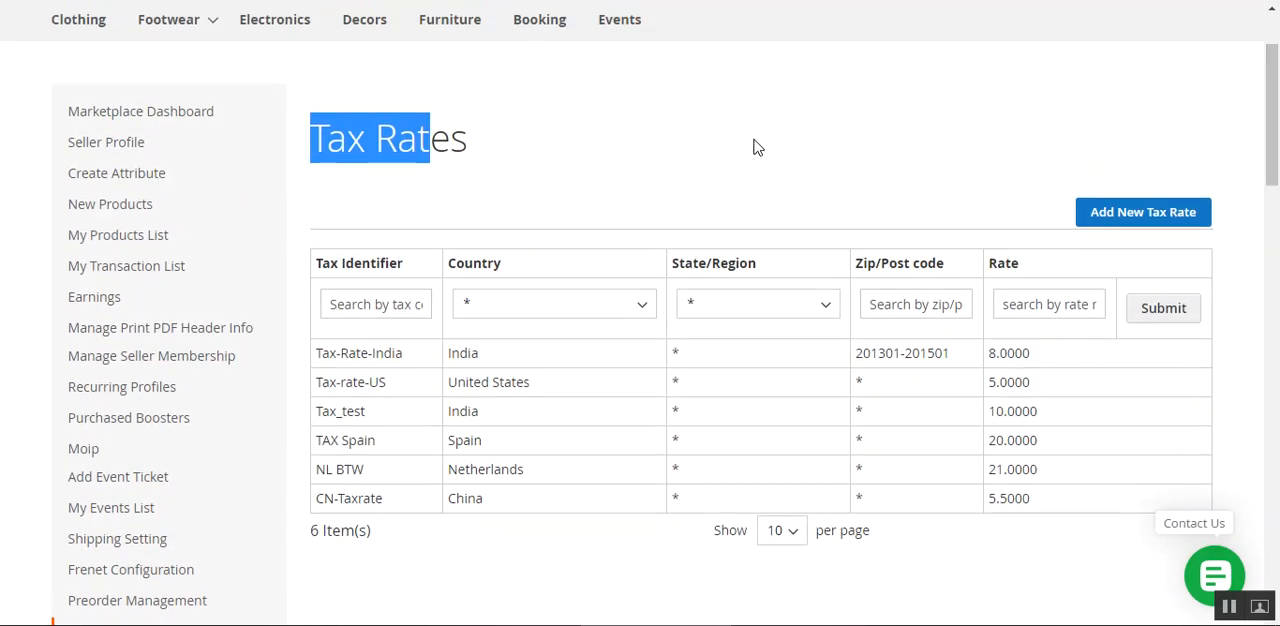
left_click(590, 143)
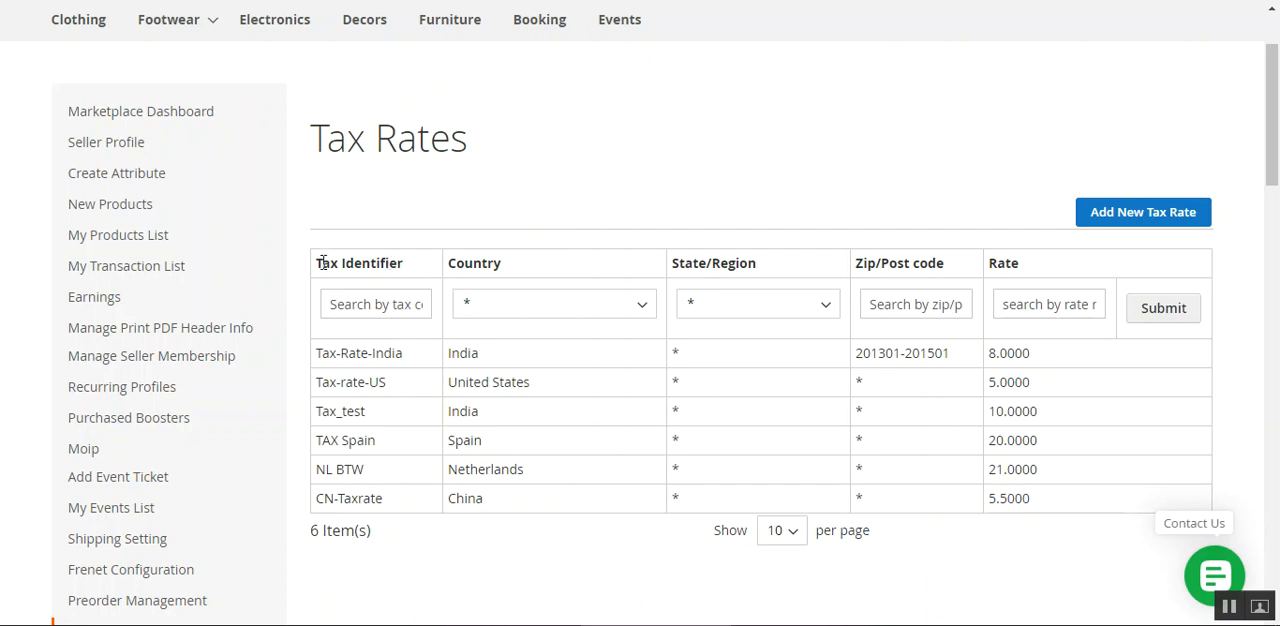
left_click_drag(322, 262, 412, 263)
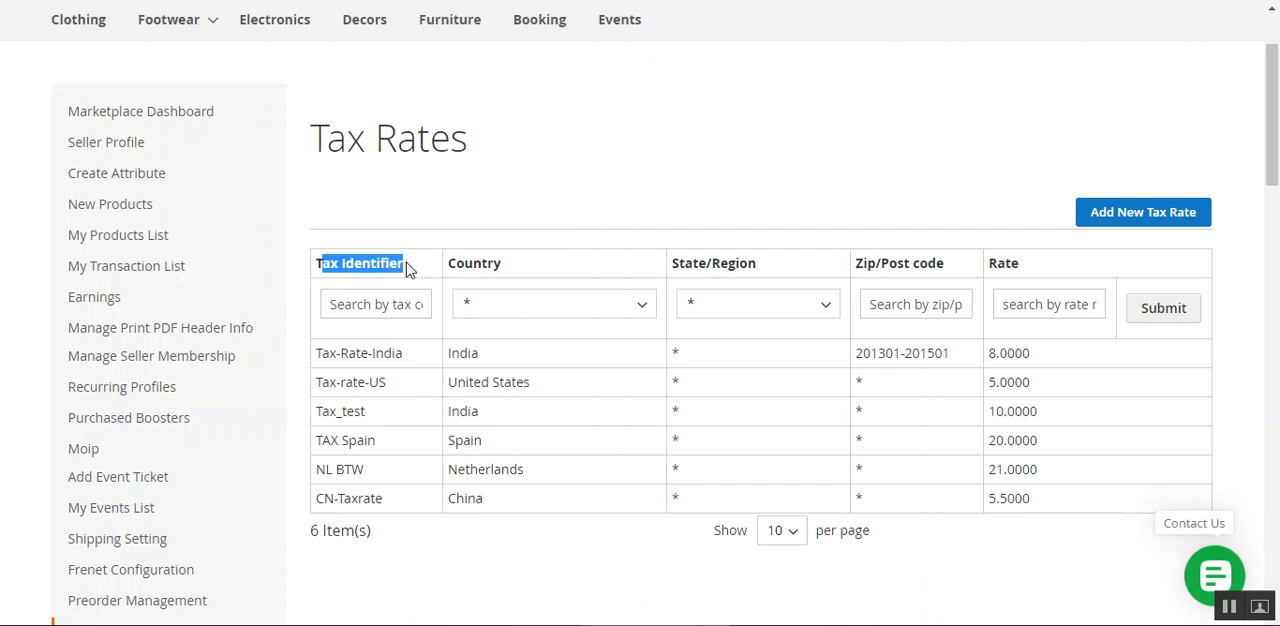
left_click(770, 264)
left_click_drag(944, 264, 898, 264)
left_click_drag(1003, 263, 1046, 263)
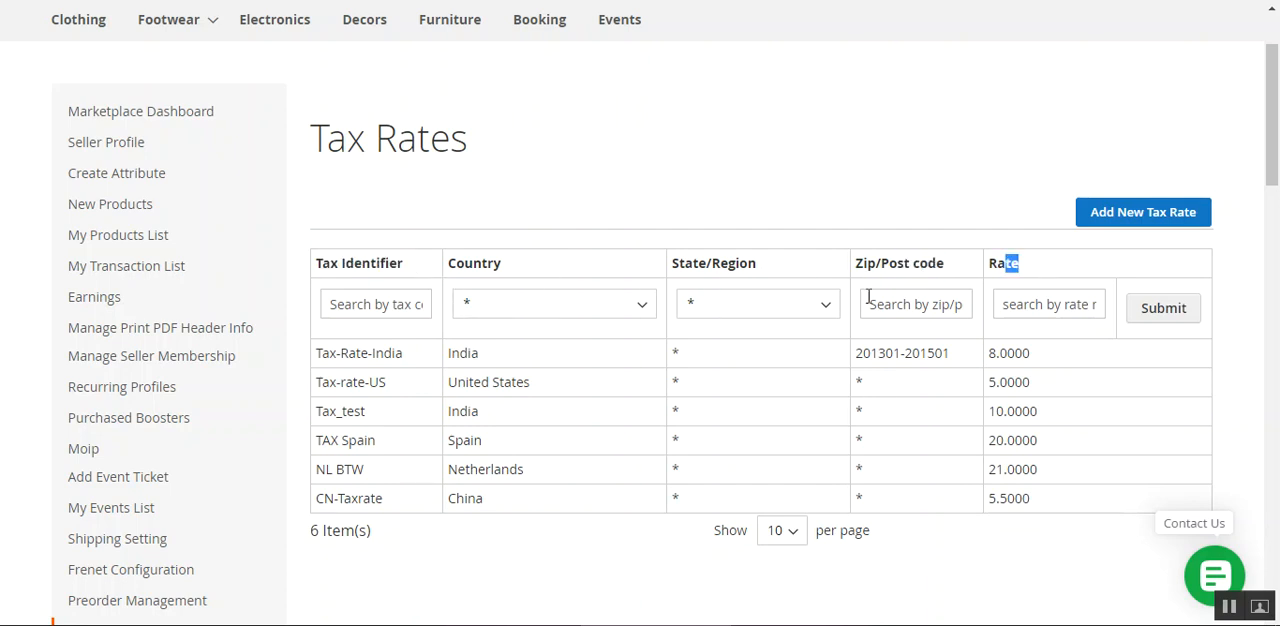
left_click(553, 170)
left_click(382, 305)
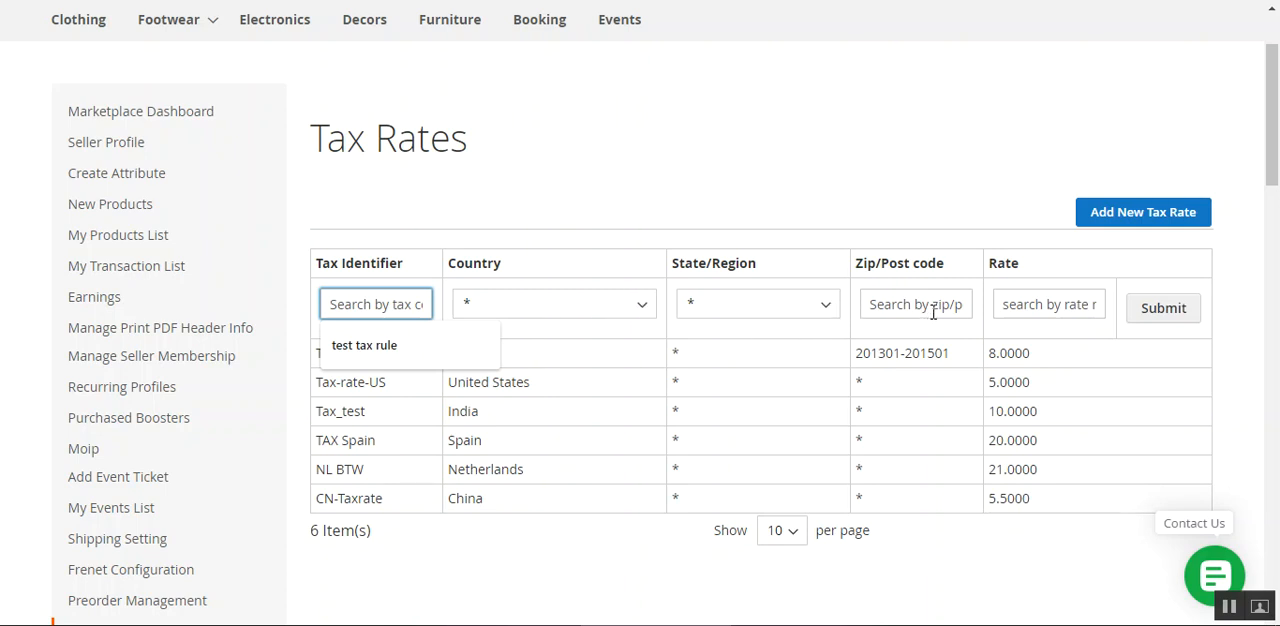
left_click(1068, 303)
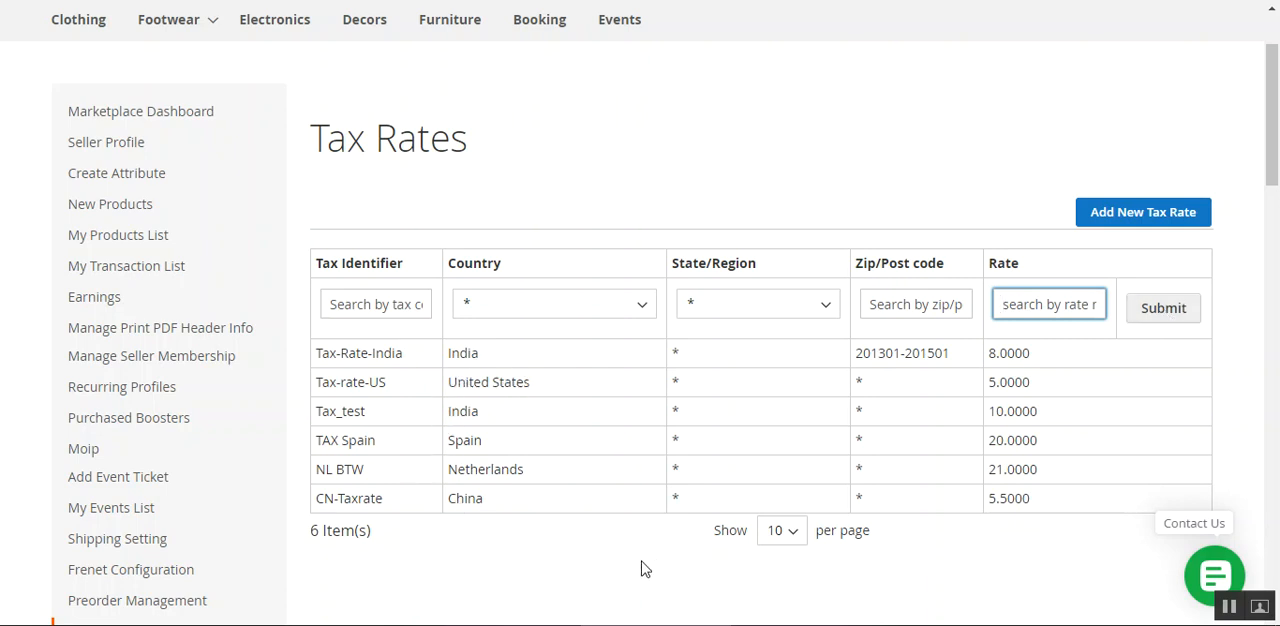
left_click(1045, 546)
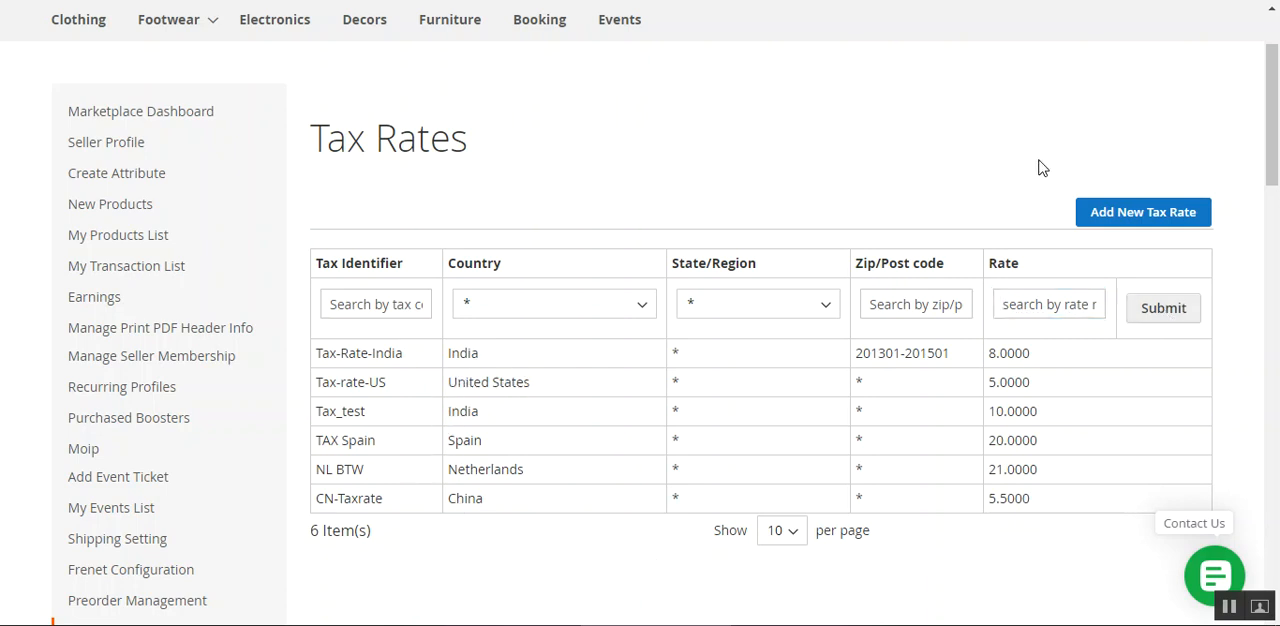
Open the form for adding a new tax rate from the Tax Rates list.
left_click(1155, 212)
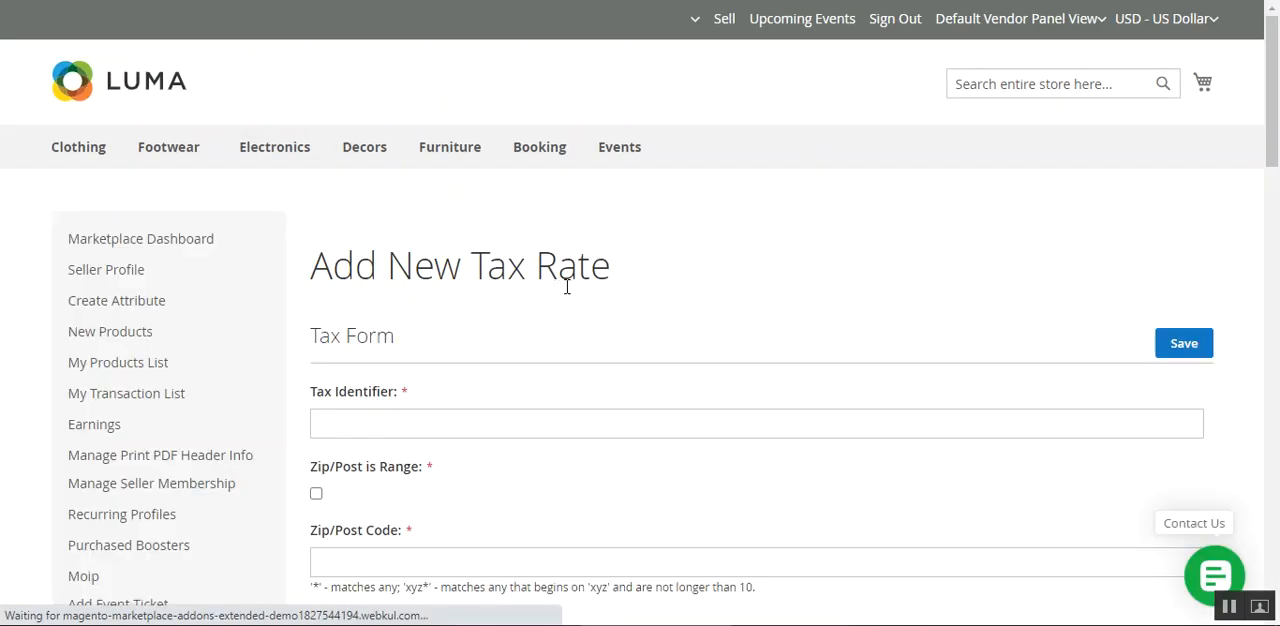
scroll(500, 210, "down", 3)
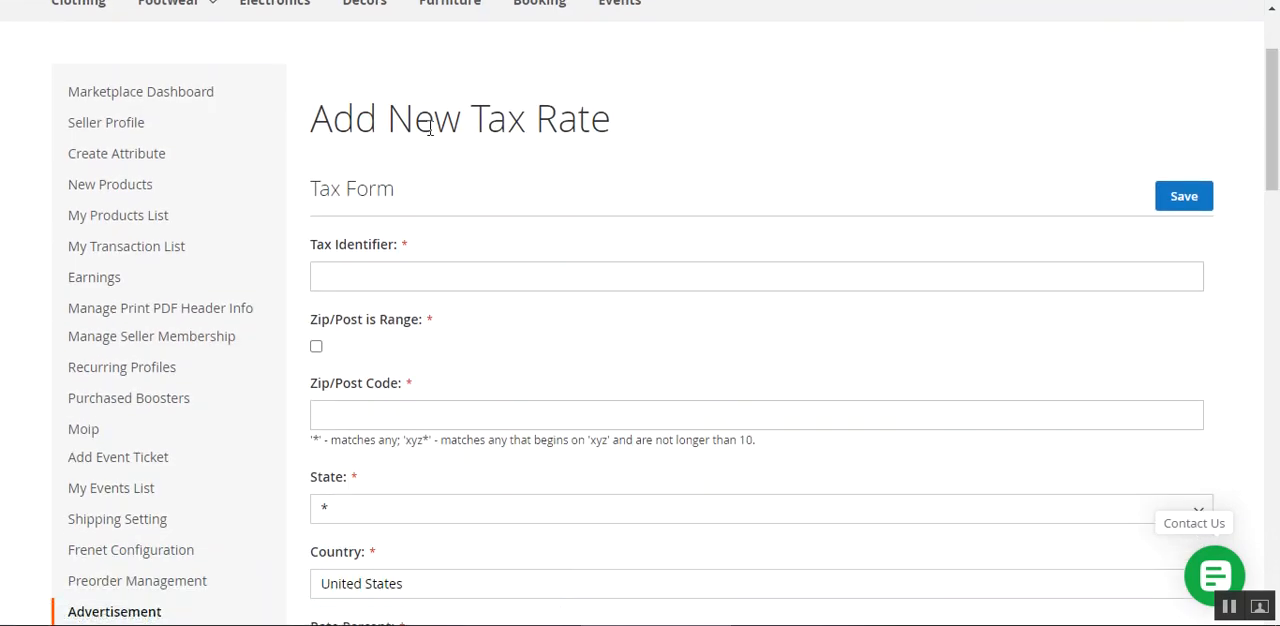
left_click_drag(330, 115, 626, 125)
left_click(766, 213)
scroll(1124, 173, "down", 2)
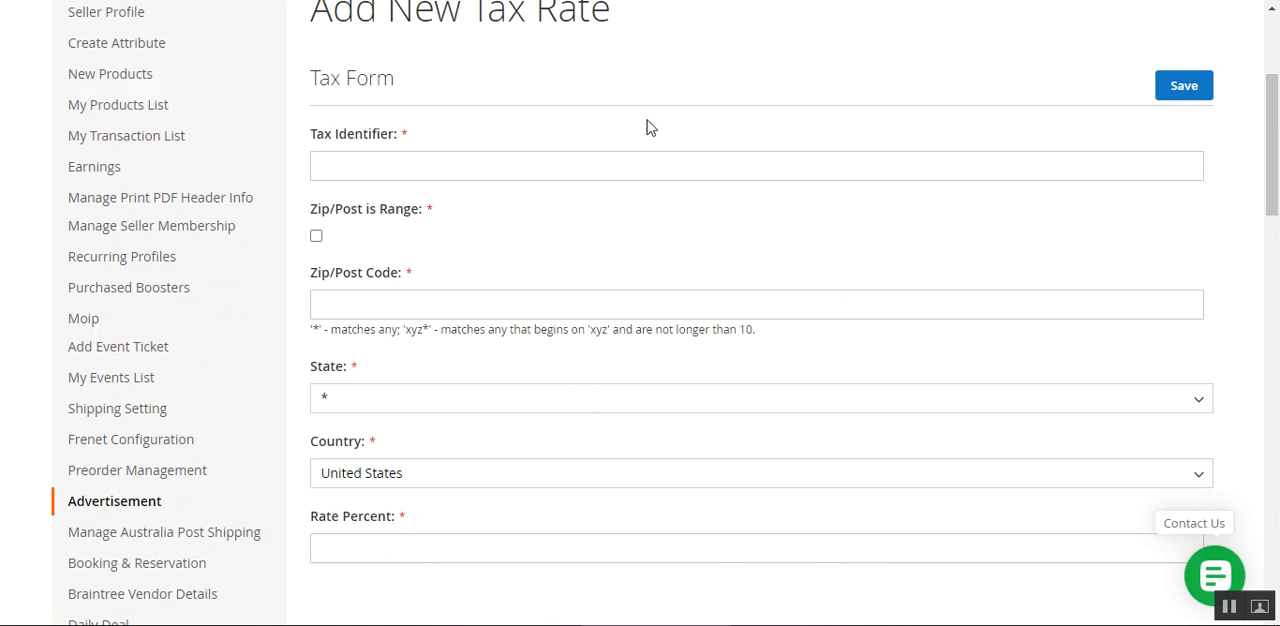
Enter "new tax rate simple" as the tax identifier of the new rate.
left_click_drag(314, 134, 374, 140)
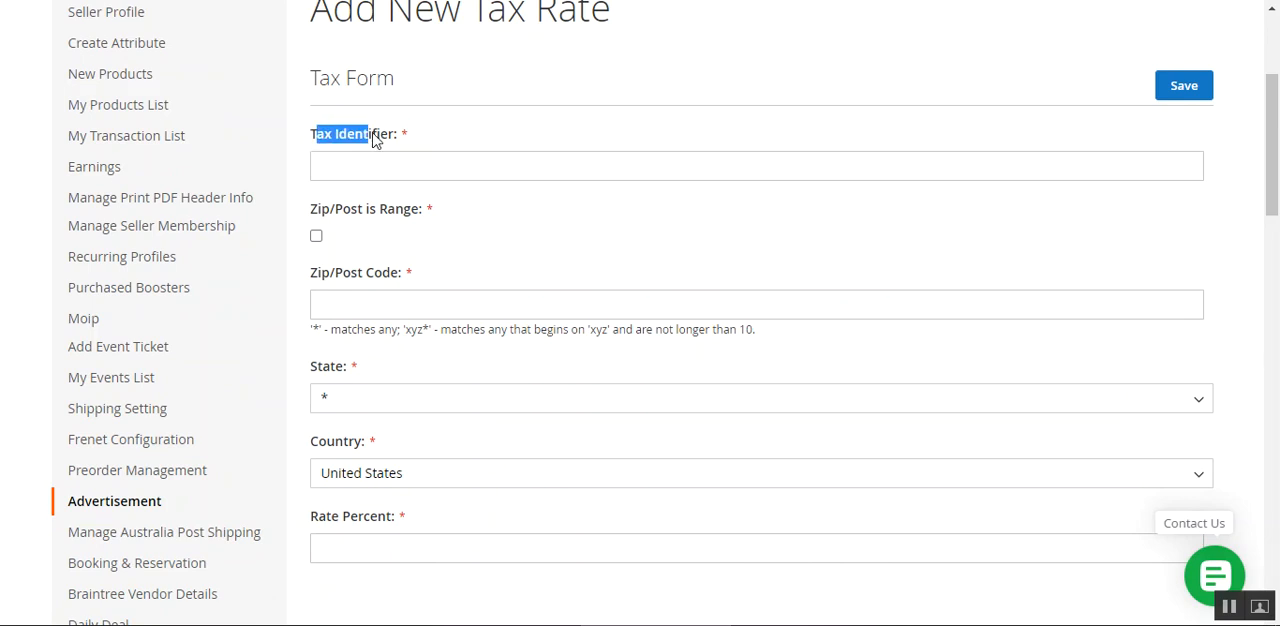
left_click(386, 172)
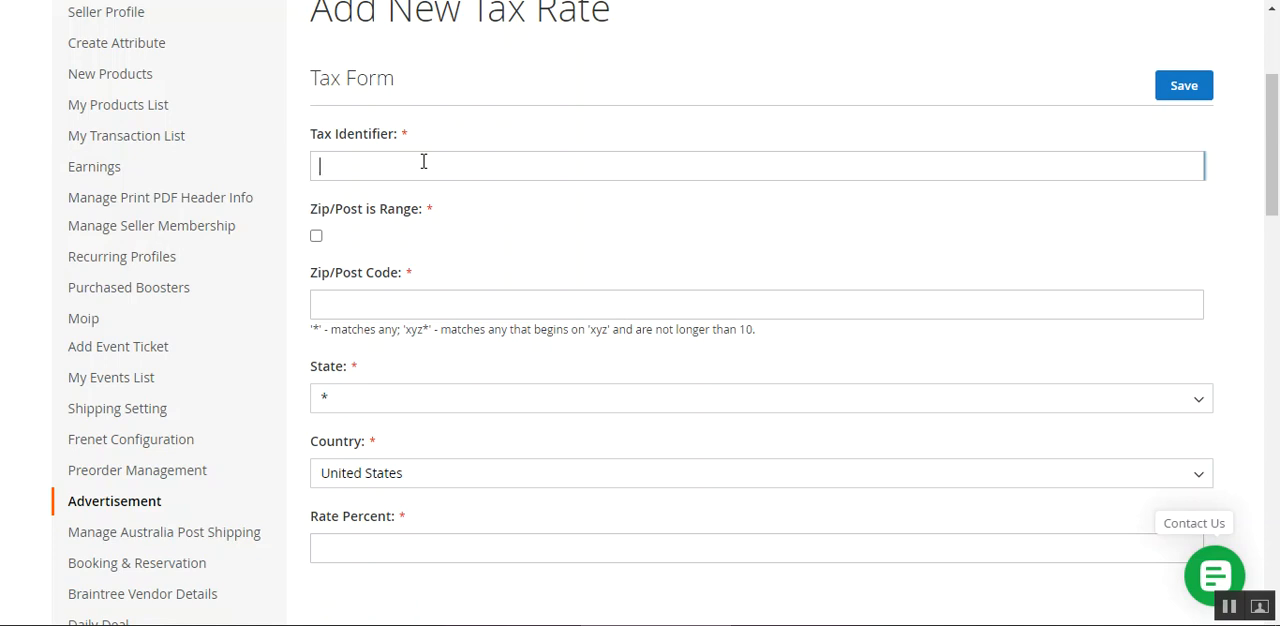
type("new tax rate simple")
Enable the zip/post range, set it from 90001 to 90010, and autofill California and United States as state and country.
left_click_drag(318, 209, 437, 223)
left_click(490, 218)
left_click(317, 238)
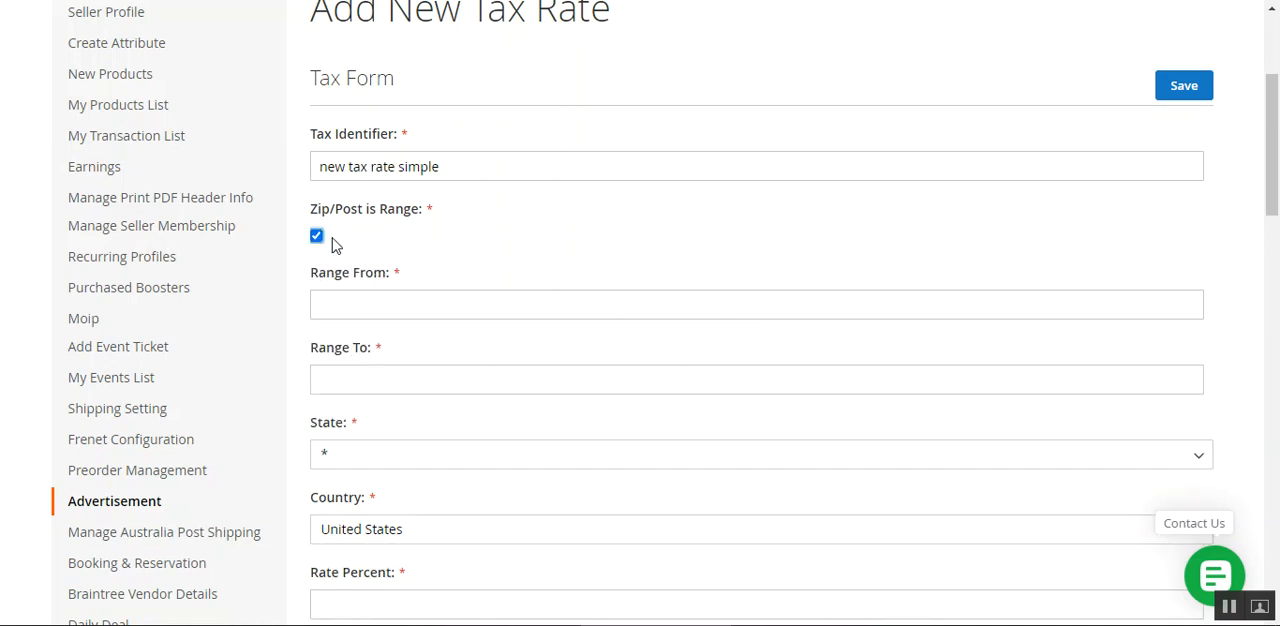
left_click(388, 314)
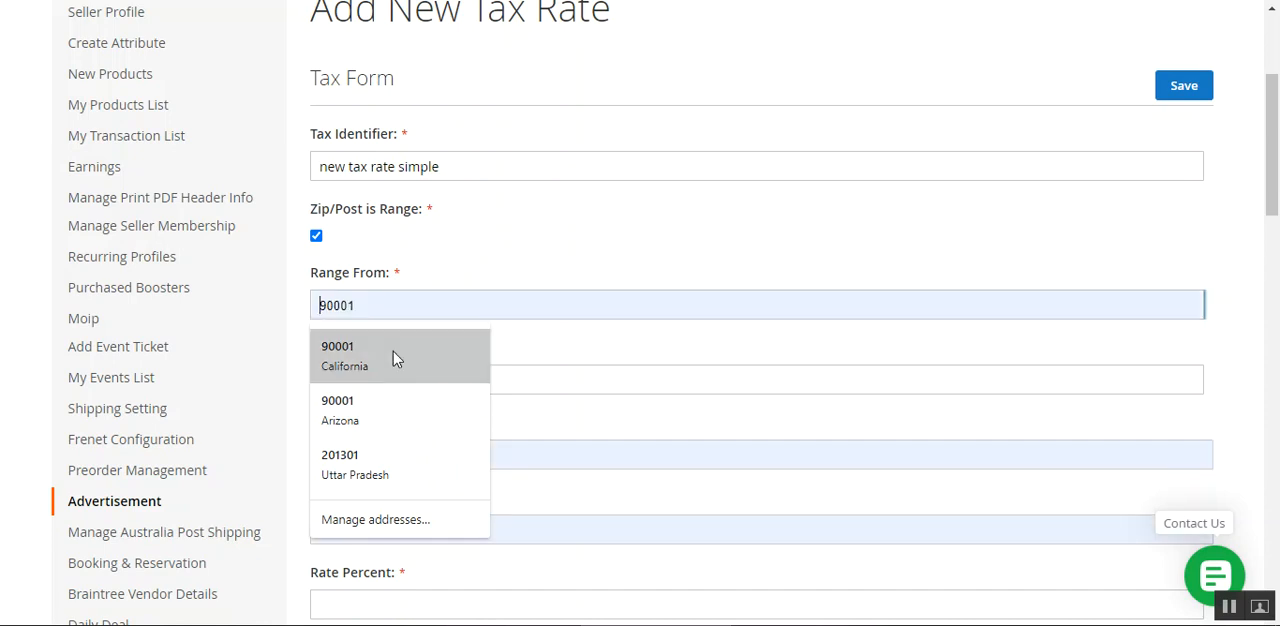
left_click(393, 352)
left_click(374, 379)
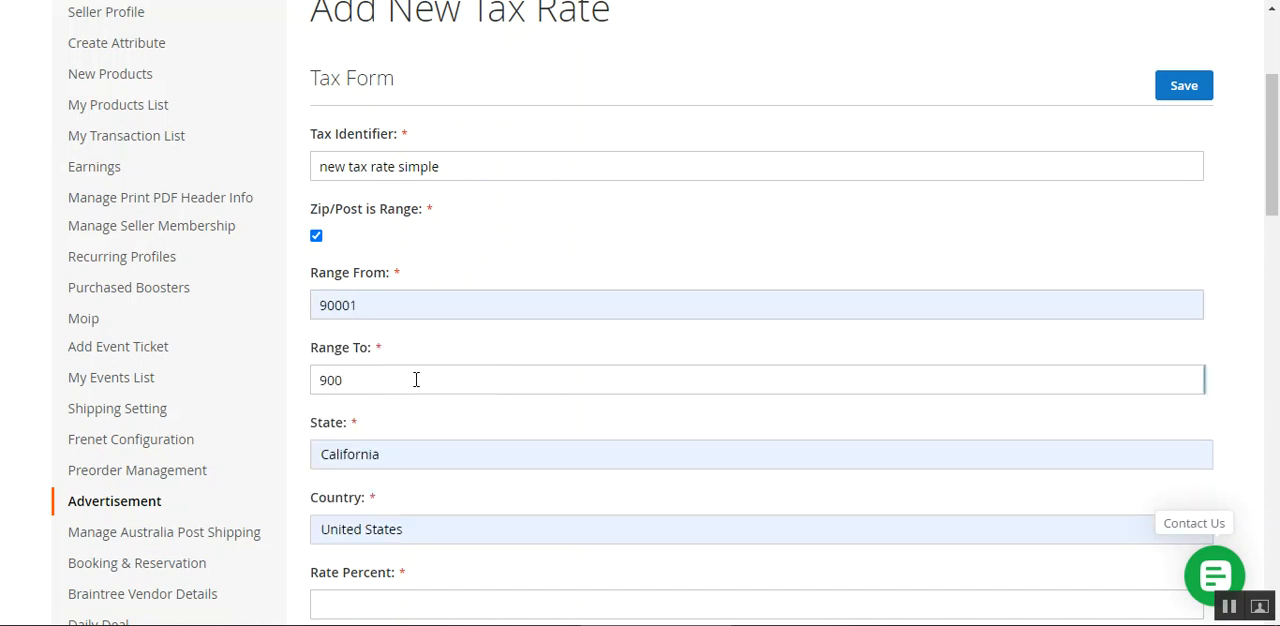
scroll(460, 400, "down", 2)
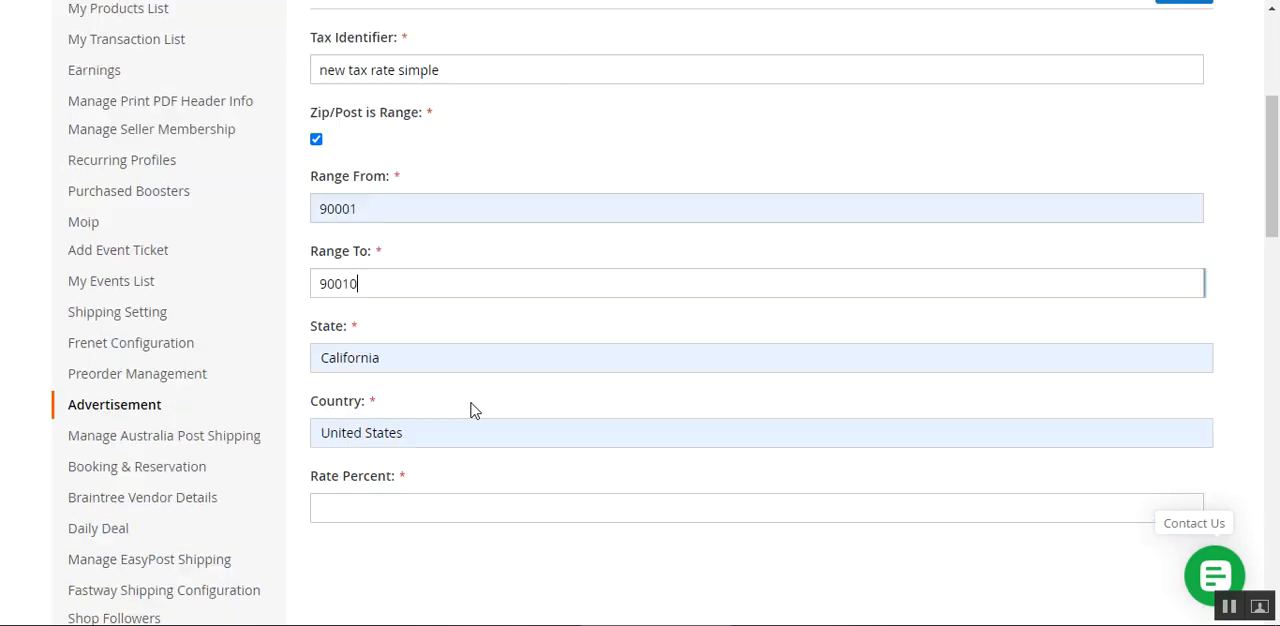
Review the State and Country fields and activate the empty Rate Percent field.
left_click_drag(318, 240, 341, 240)
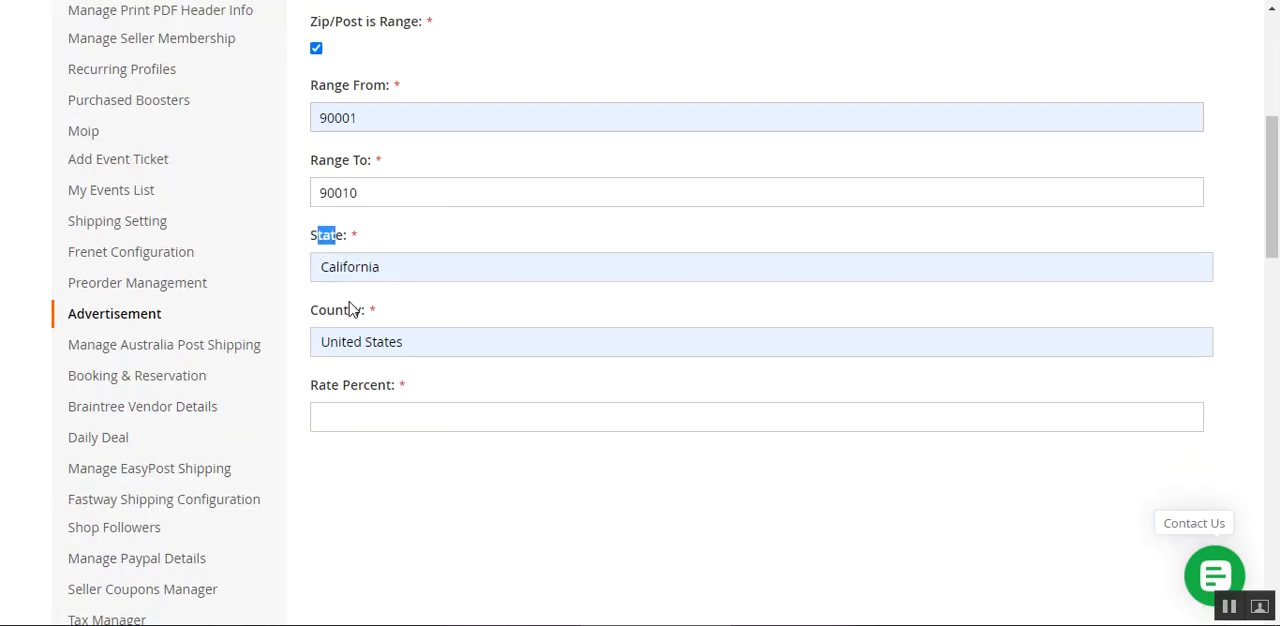
left_click(372, 415)
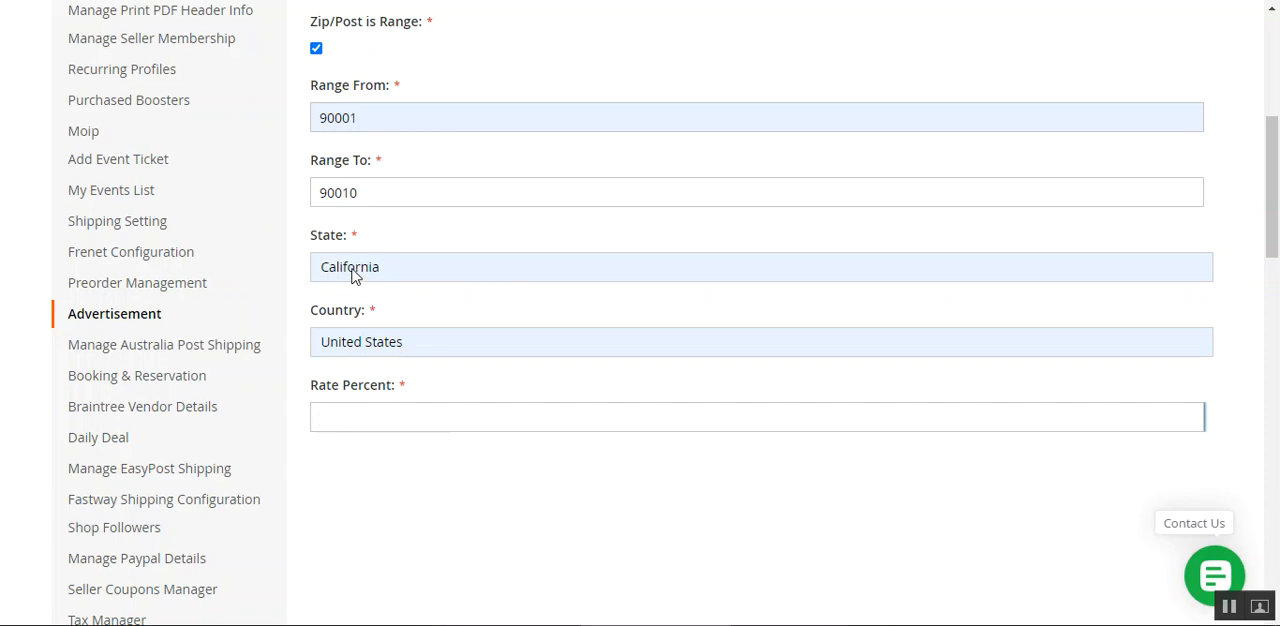
left_click(1228, 610)
left_click_drag(1275, 218, 1275, 213)
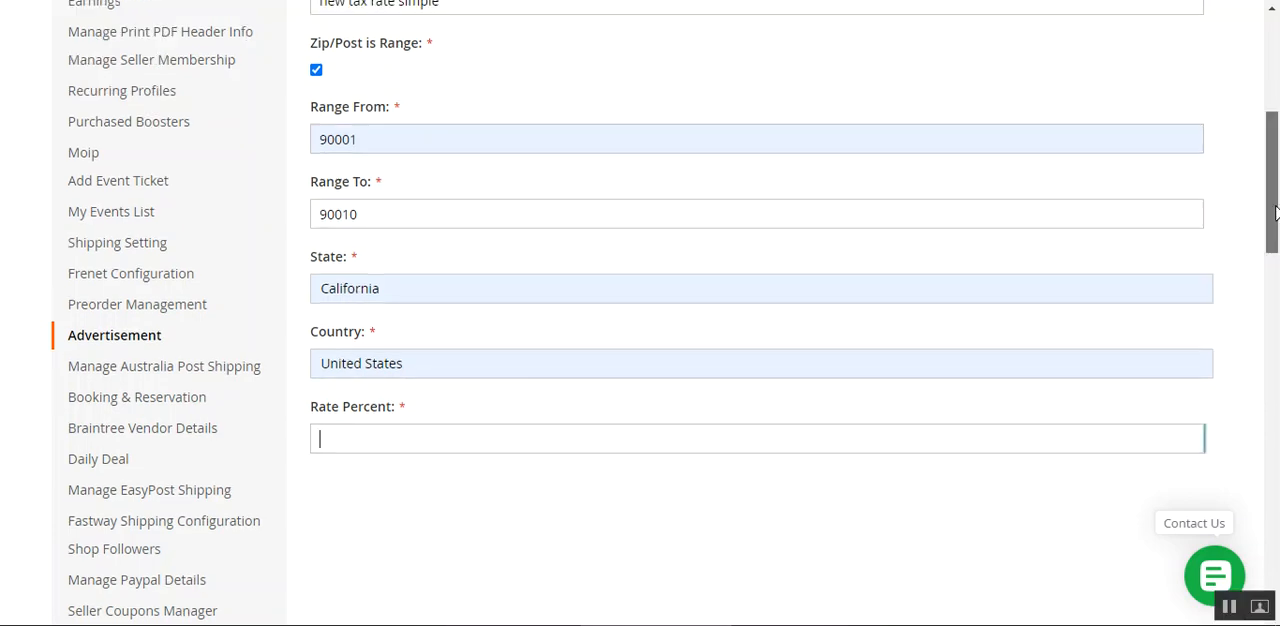
Turn off the Zip/Post is Range option so a single Zip/Post Code can be entered.
scroll(1250, 200, "up", 3)
scroll(683, 371, "down", 1)
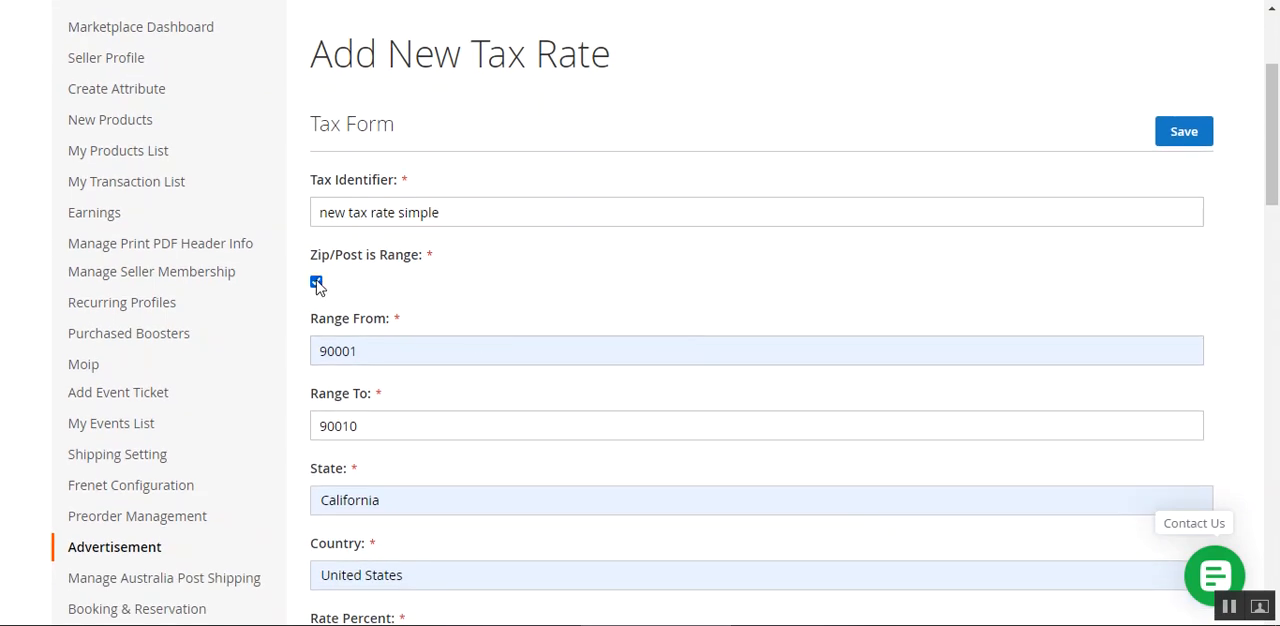
left_click(316, 283)
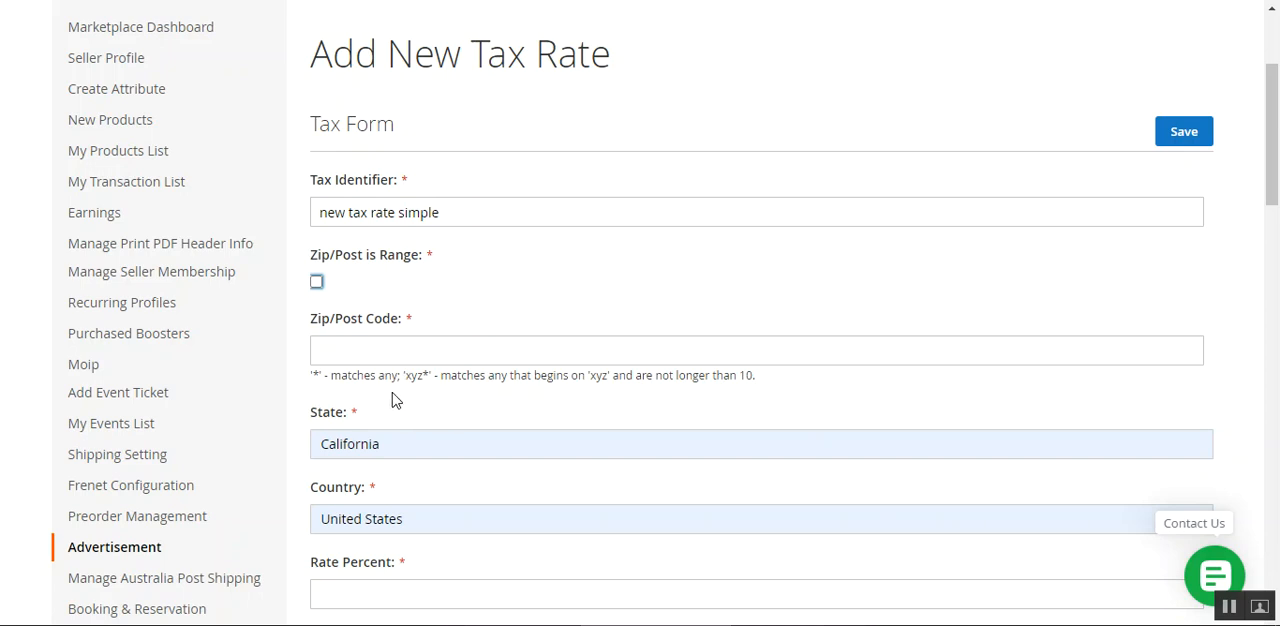
Enter 900* as the Zip/Post Code of the new tax rate.
left_click_drag(409, 379, 422, 378)
left_click(376, 349)
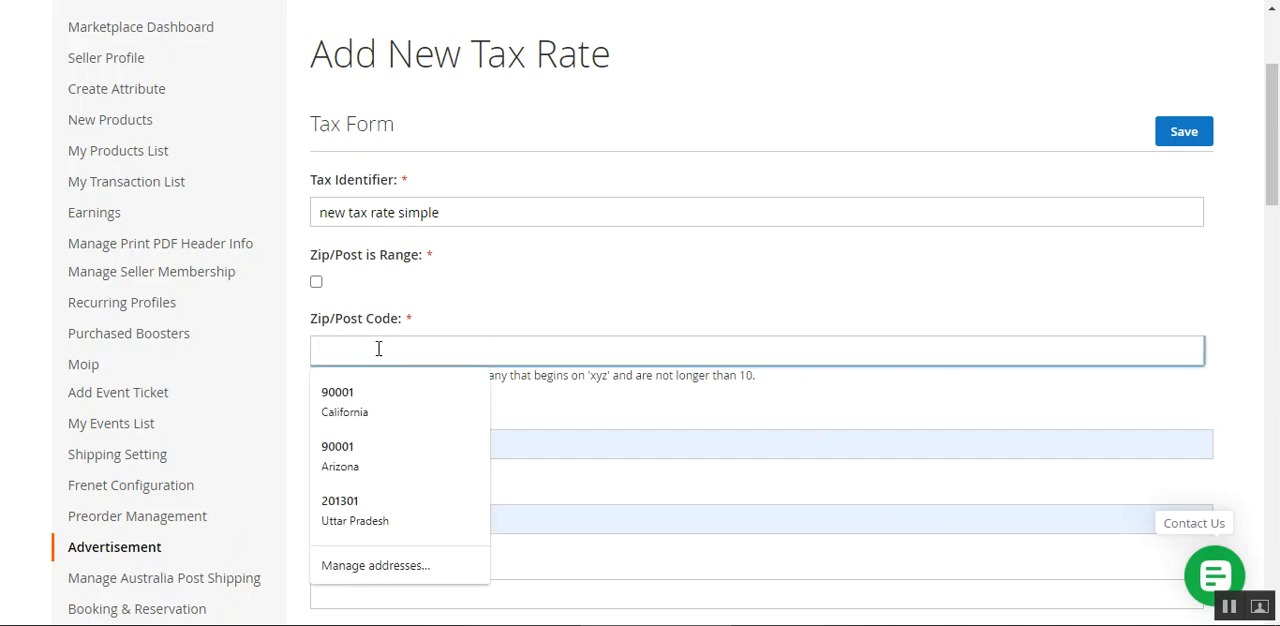
type("900*")
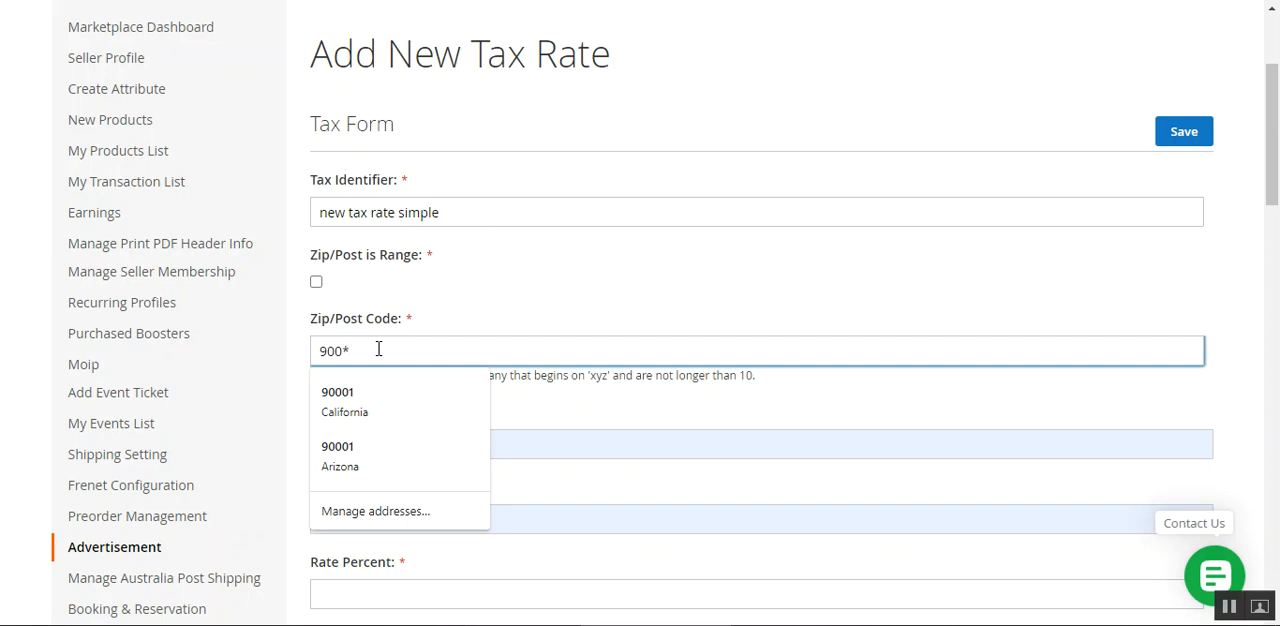
left_click(508, 290)
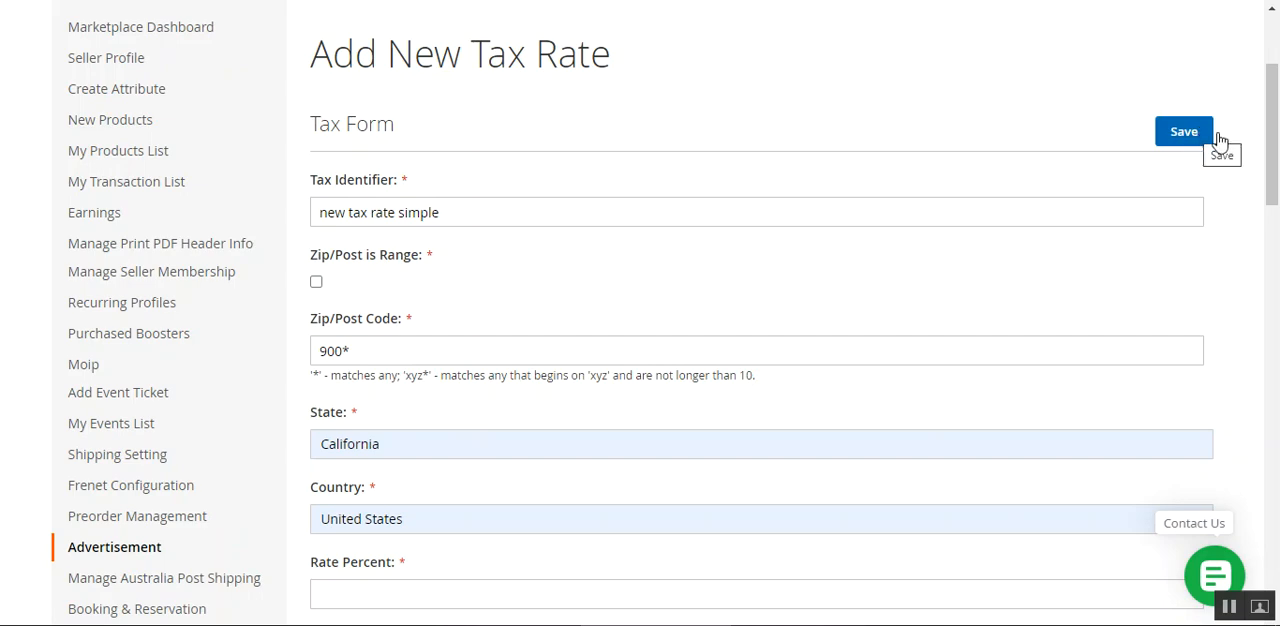
Set the Rate Percent to 9 and save the new tax rate.
scroll(1043, 257, "down", 3)
left_click(488, 335)
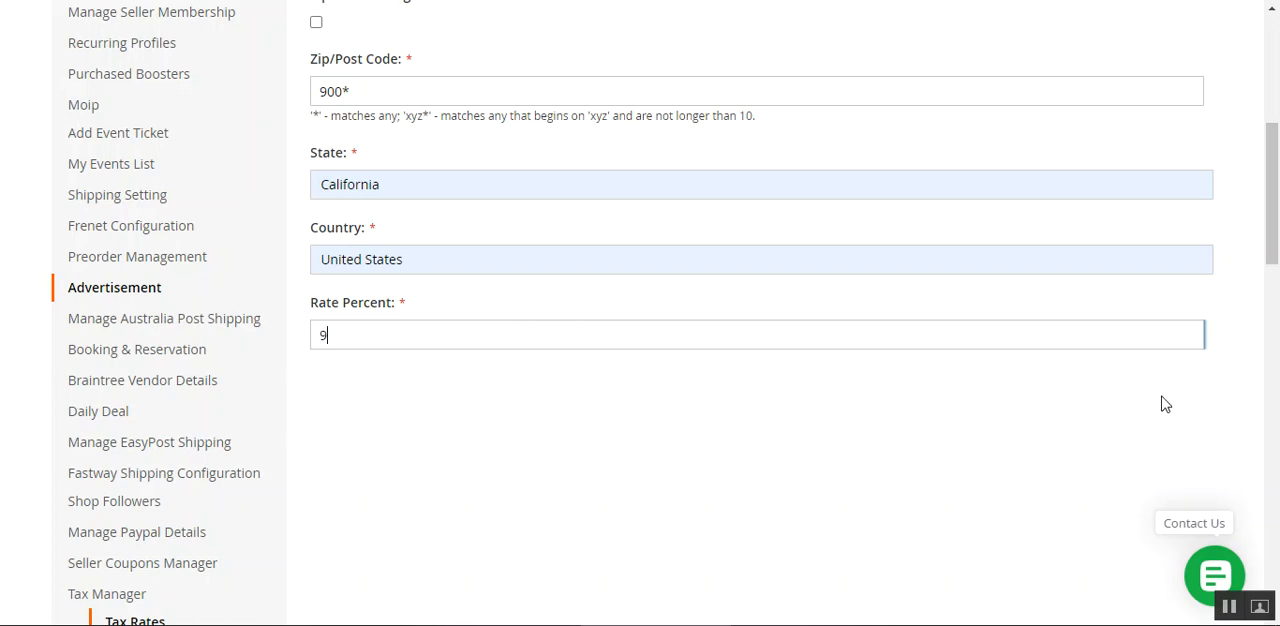
scroll(1170, 390, "up", 5)
left_click(1190, 346)
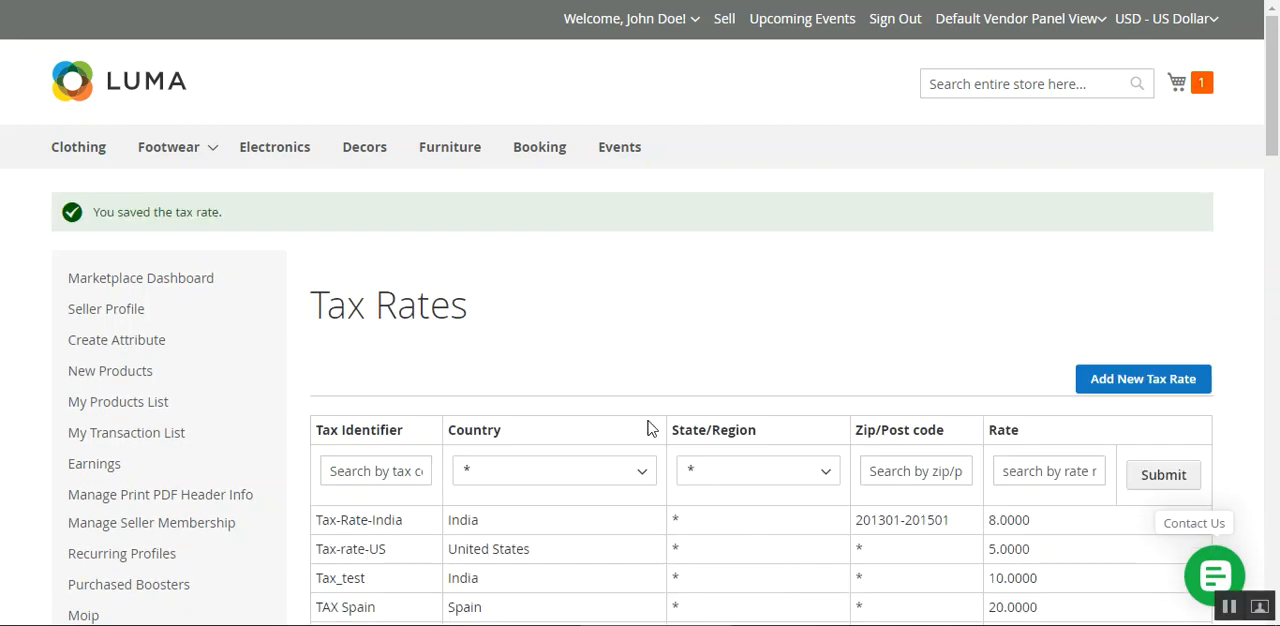
Check the "new tax rate simple" entry in the tax rates list, view its edit form, and return to the list.
left_click_drag(1276, 146, 1276, 203)
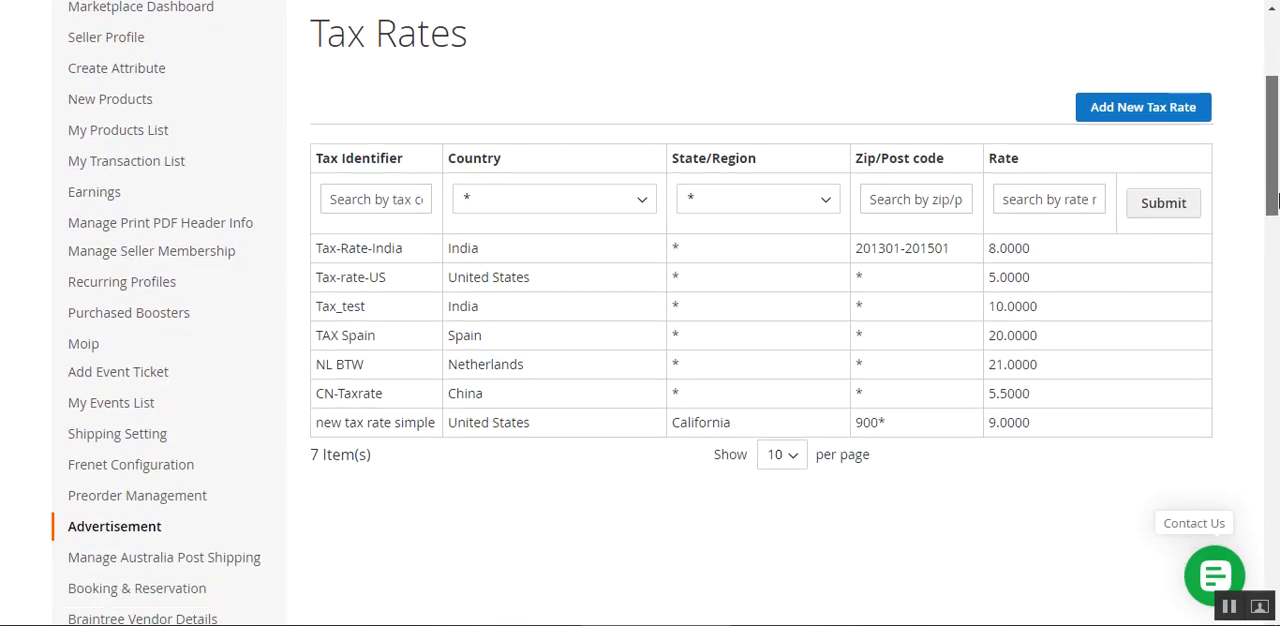
left_click_drag(323, 428, 534, 431)
left_click(727, 432)
left_click_drag(708, 430, 754, 432)
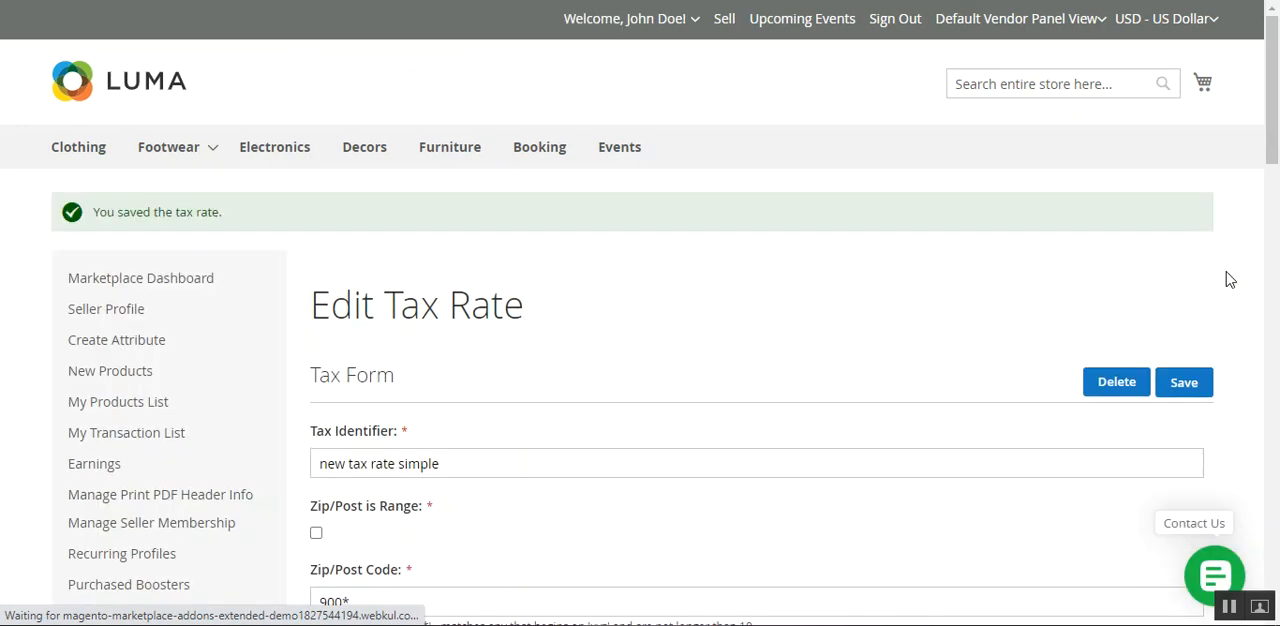
left_click_drag(1271, 138, 1271, 163)
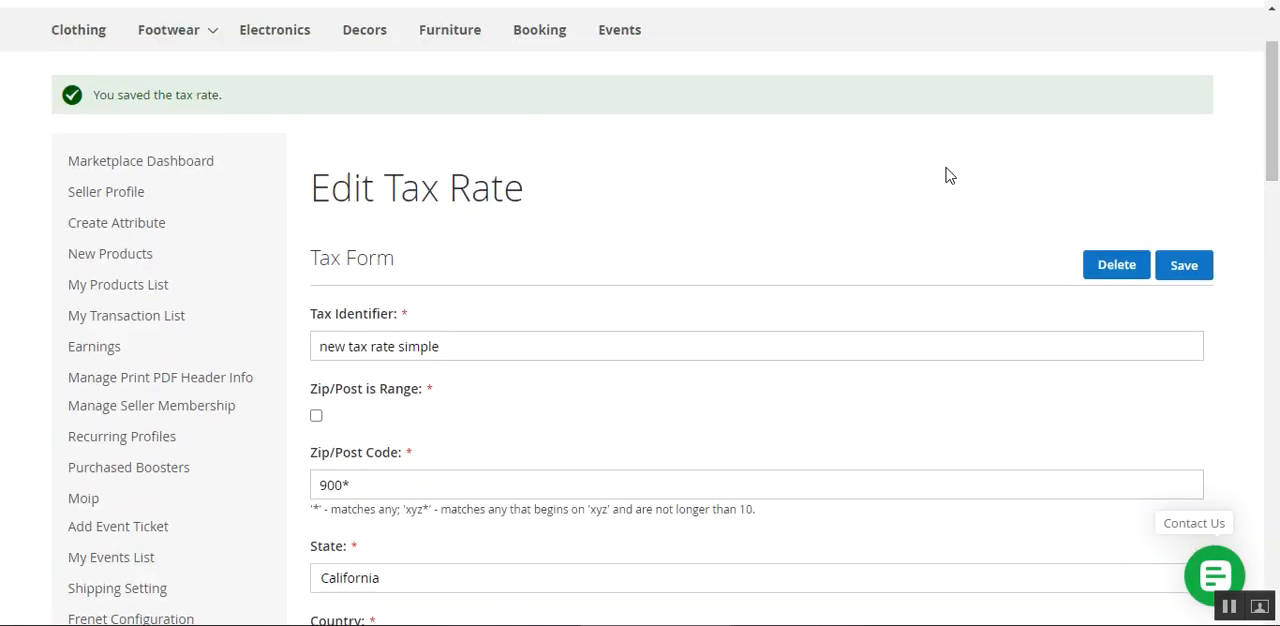
left_click(24, 2)
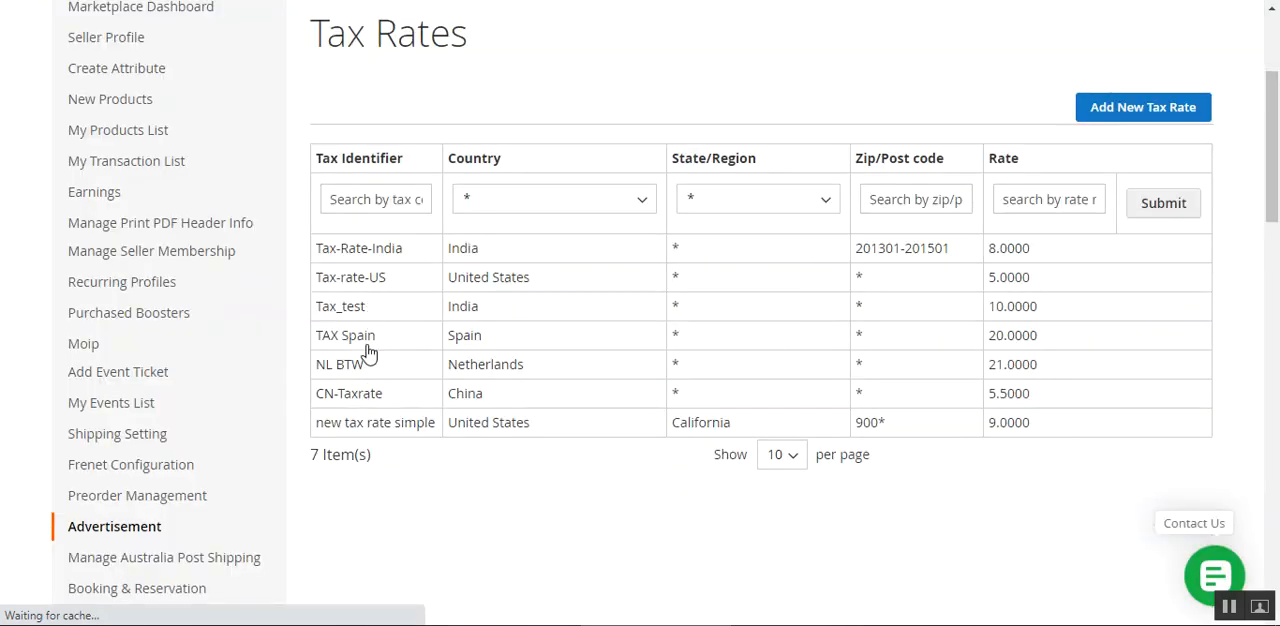
View the edit form of the Tax-rate-US rate and return to the tax rates list.
left_click(368, 286)
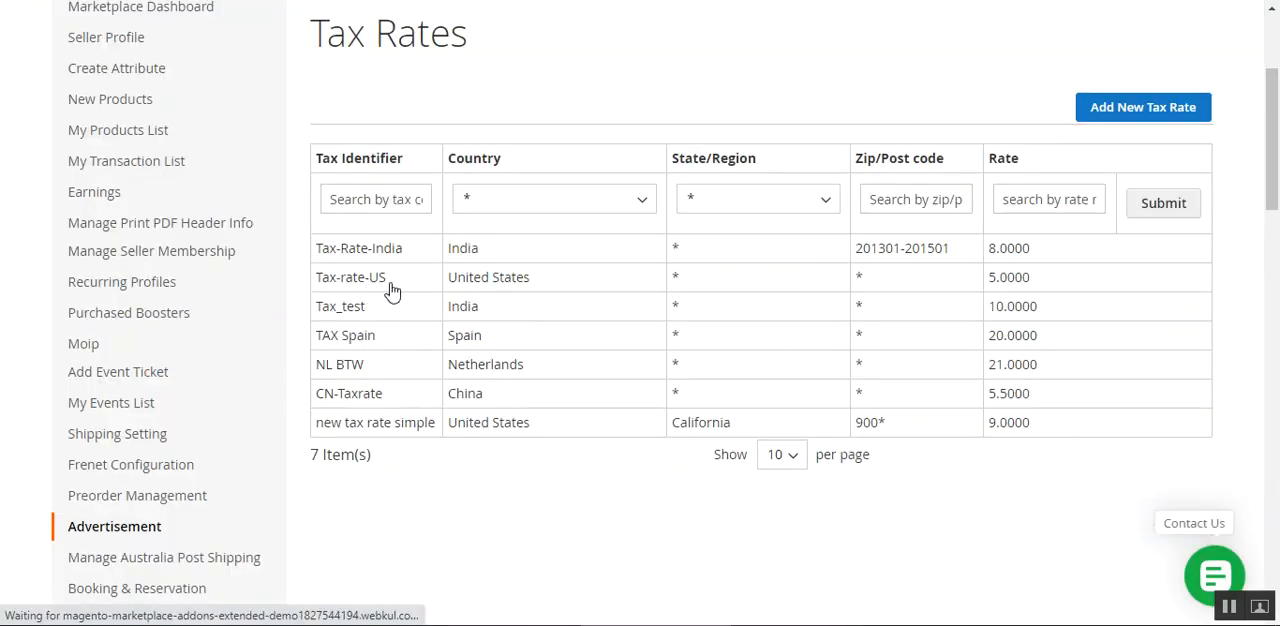
left_click_drag(1276, 167, 1273, 218)
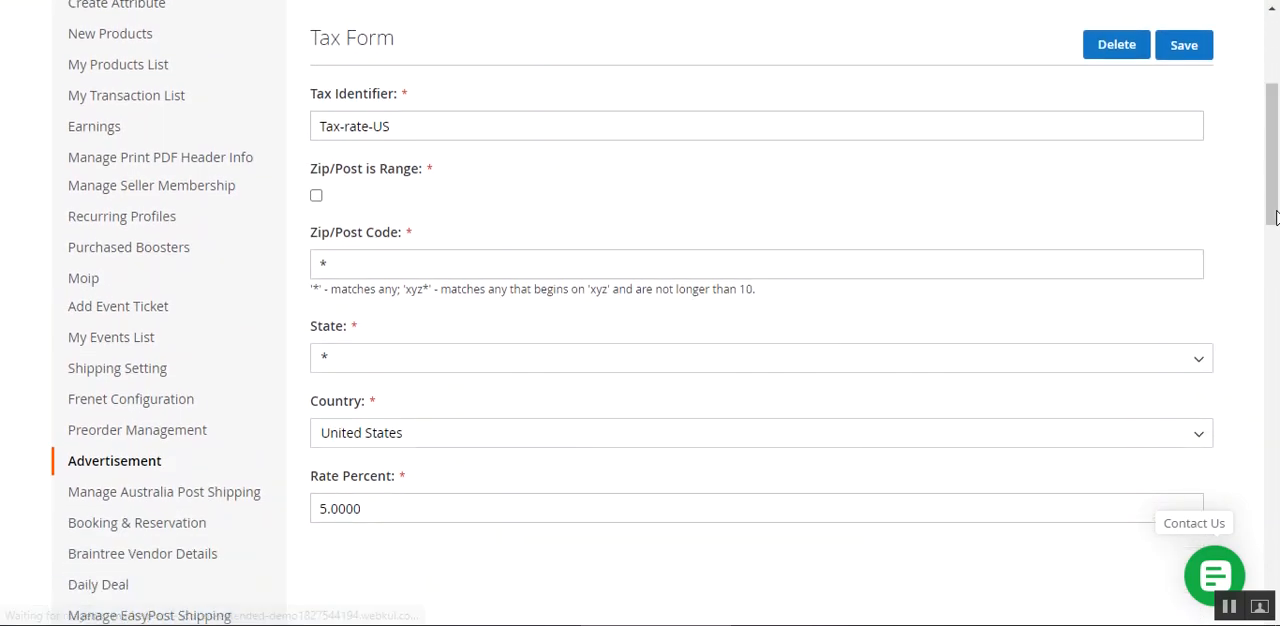
key("alt+Left")
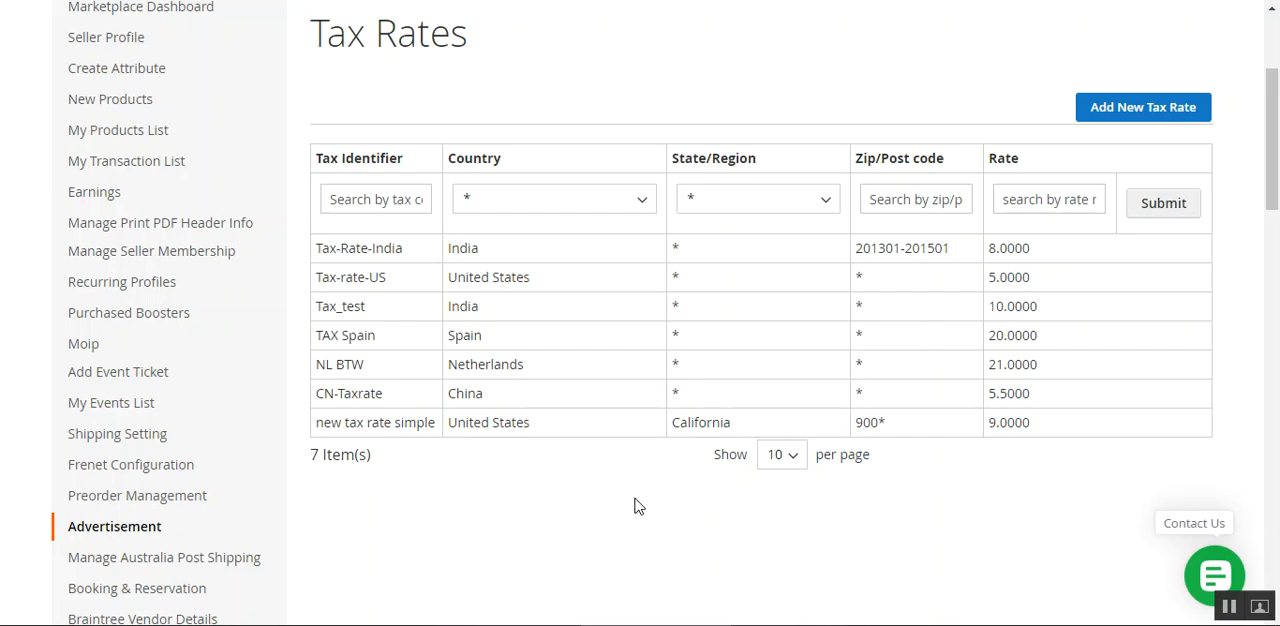
Open the seller's Tax Rules list in Tax Manager.
scroll(634, 506, "up", 1)
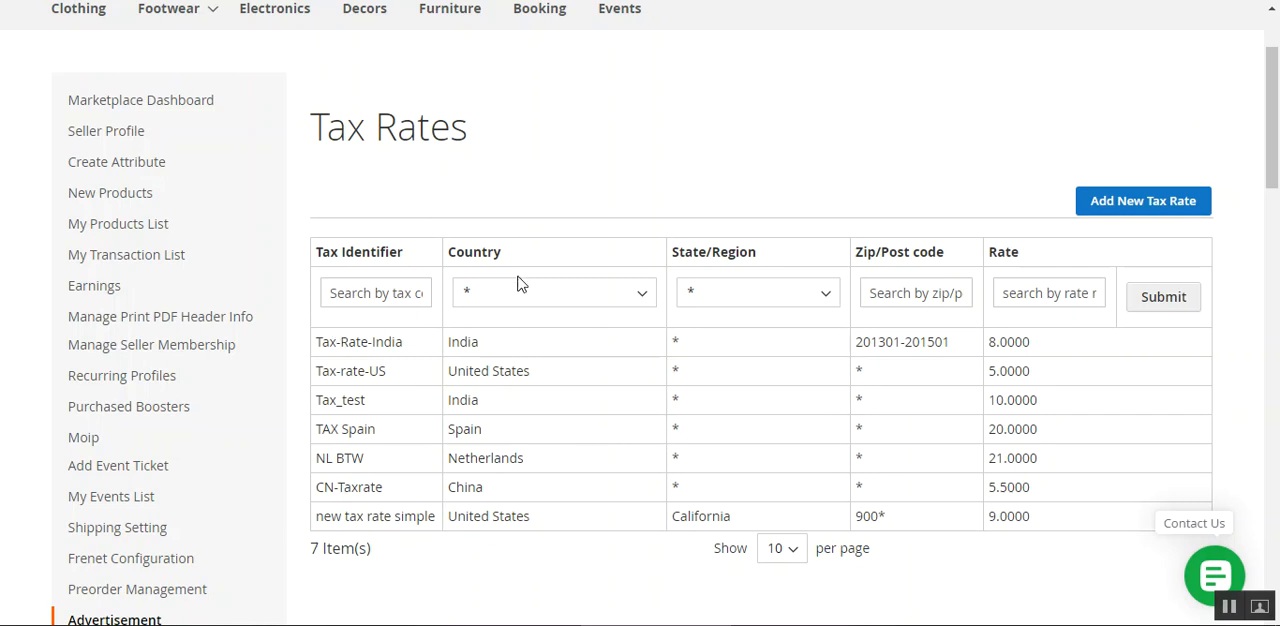
scroll(240, 432, "down", 2)
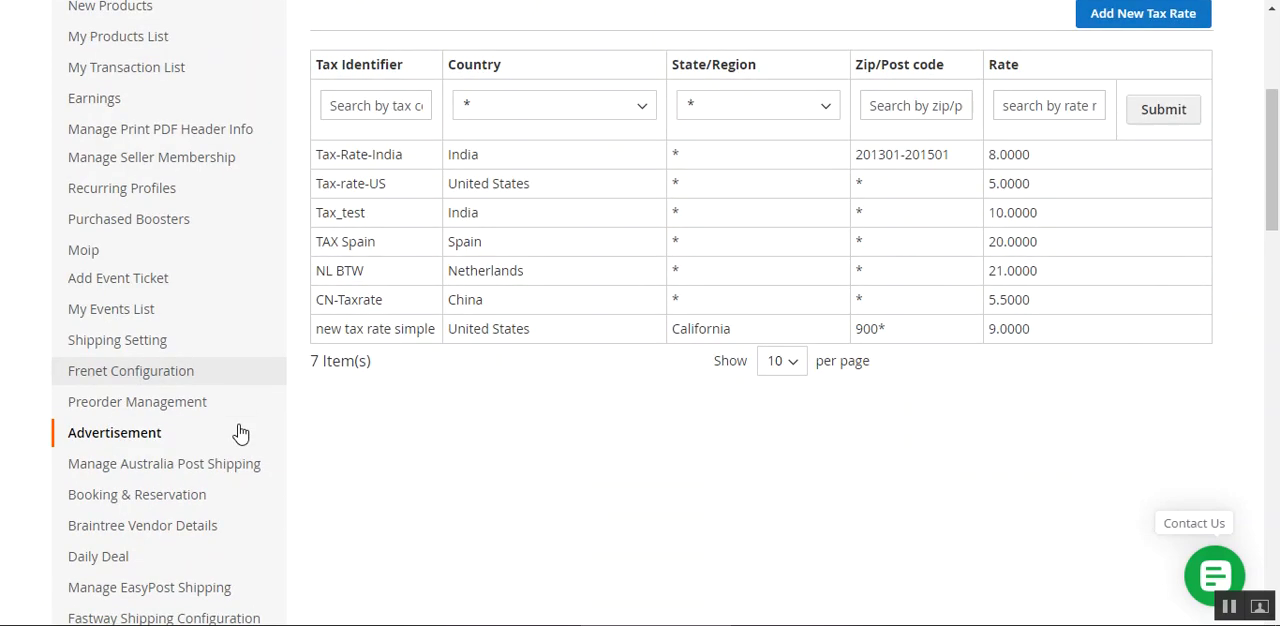
scroll(171, 517, "down", 3)
left_click(150, 520)
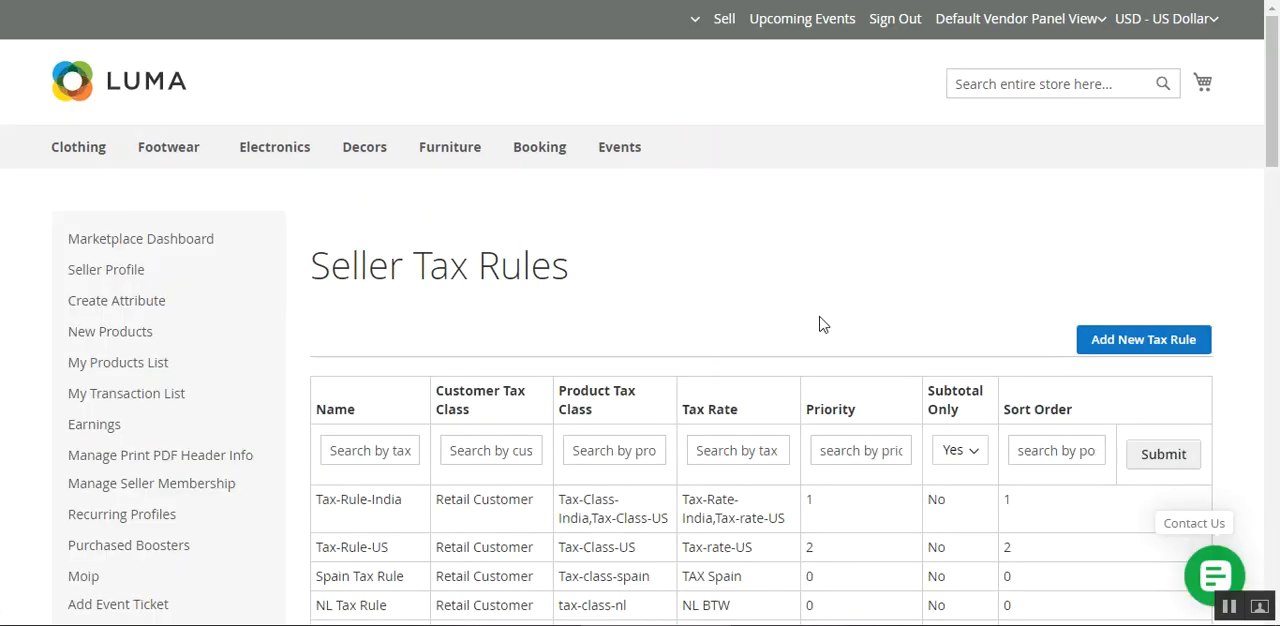
Examine the existing seller tax rules and the name, customer tax class and product tax class filter columns.
left_click_drag(1276, 108, 1277, 148)
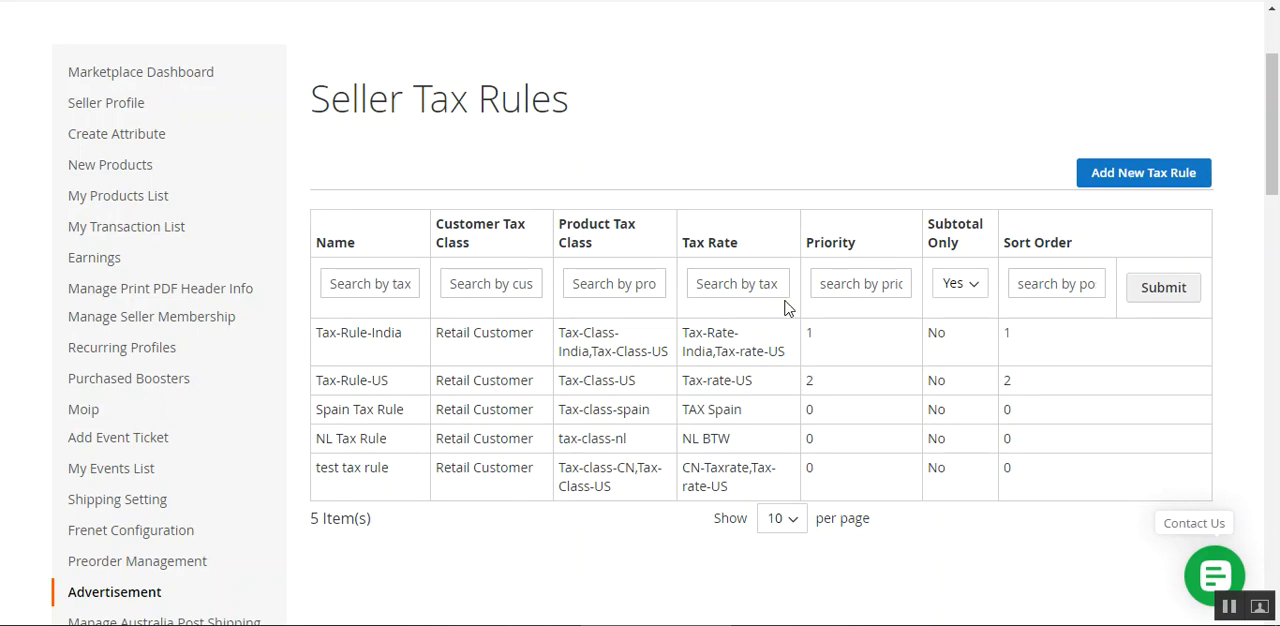
left_click(376, 284)
left_click(515, 288)
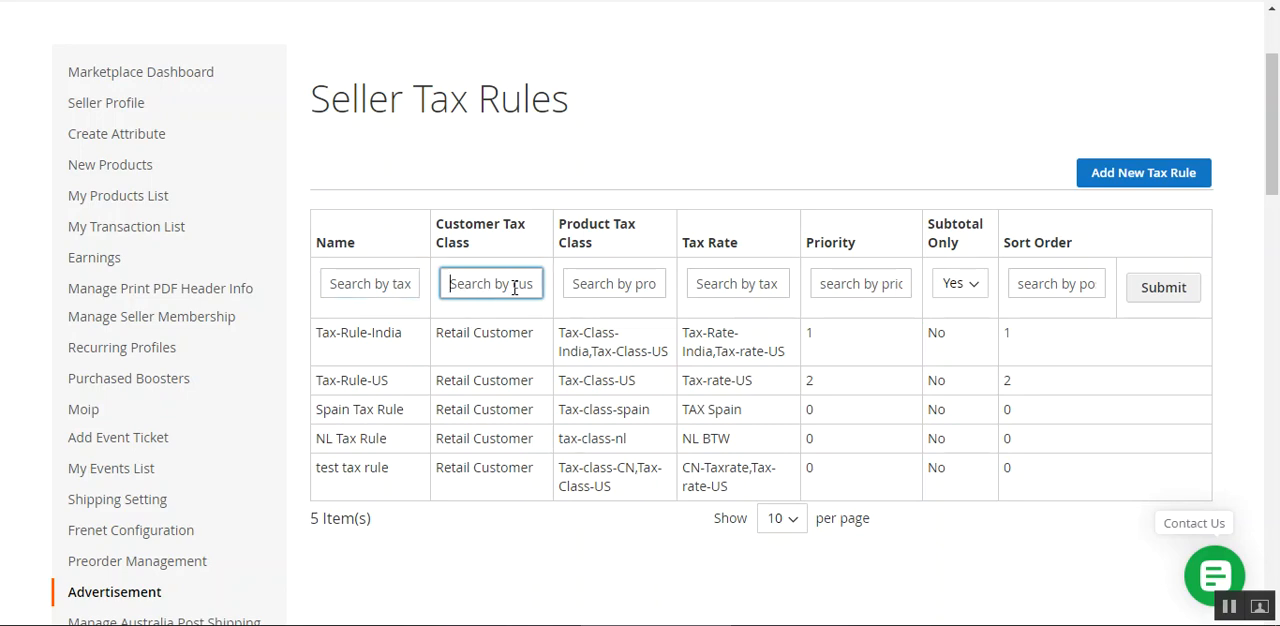
left_click(625, 285)
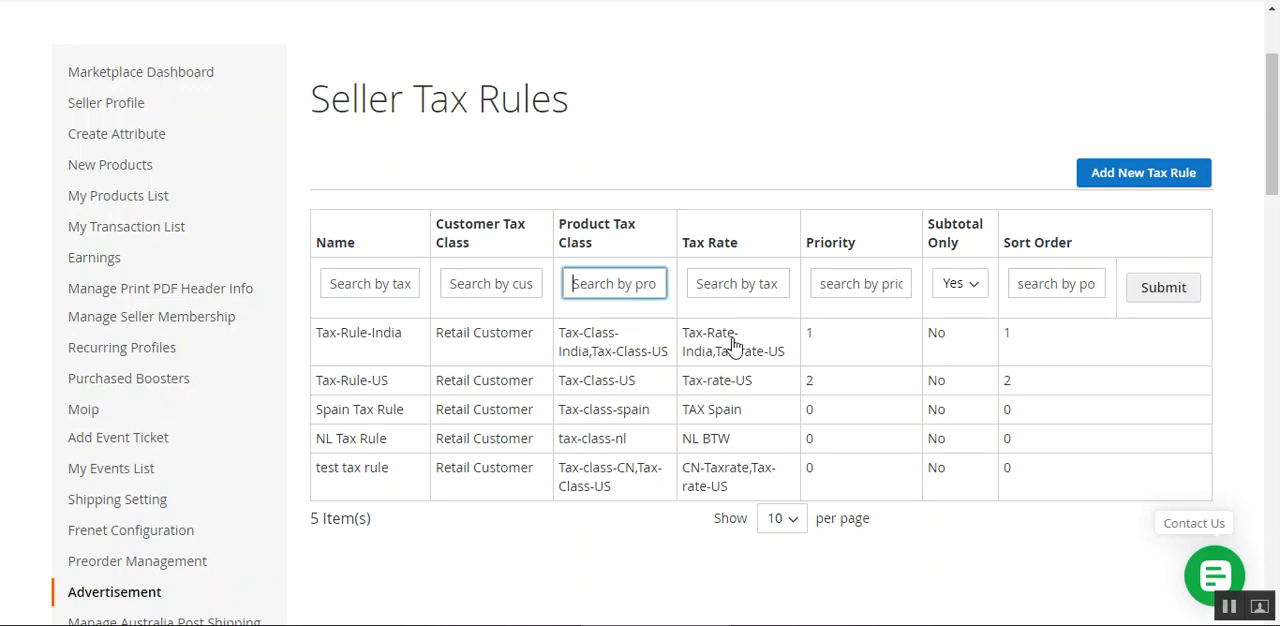
left_click(600, 577)
left_click_drag(437, 226, 526, 248)
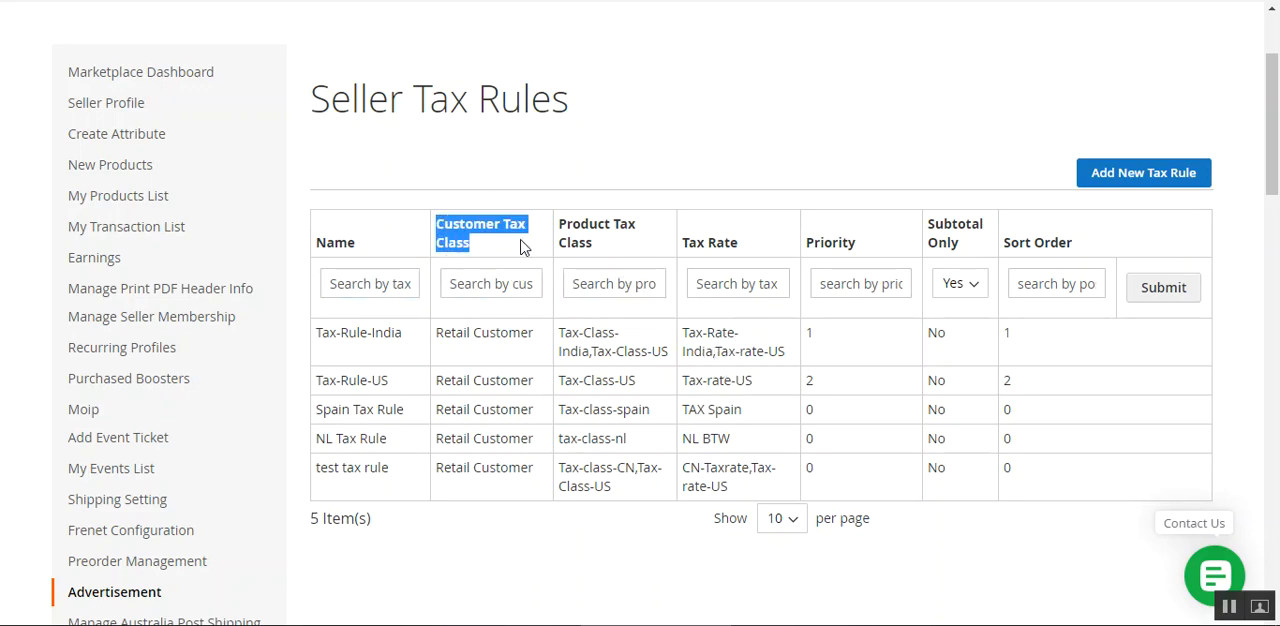
left_click(526, 248)
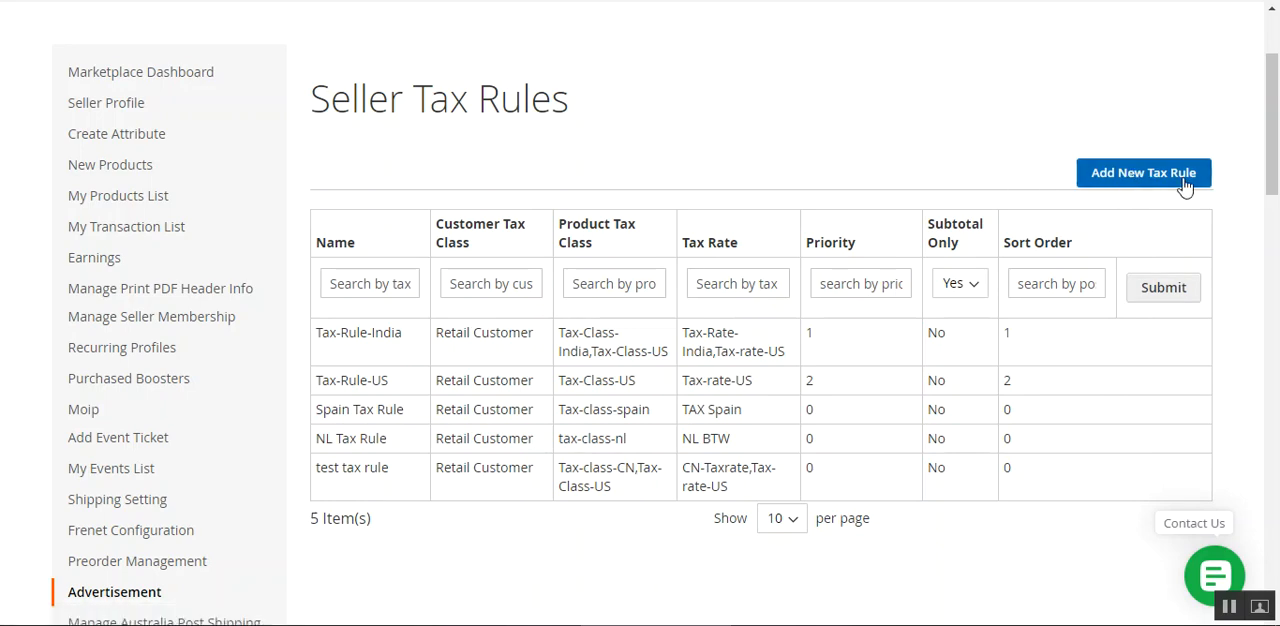
Start a new tax rule and select "new tax rate simple" as its tax rate.
left_click(1143, 173)
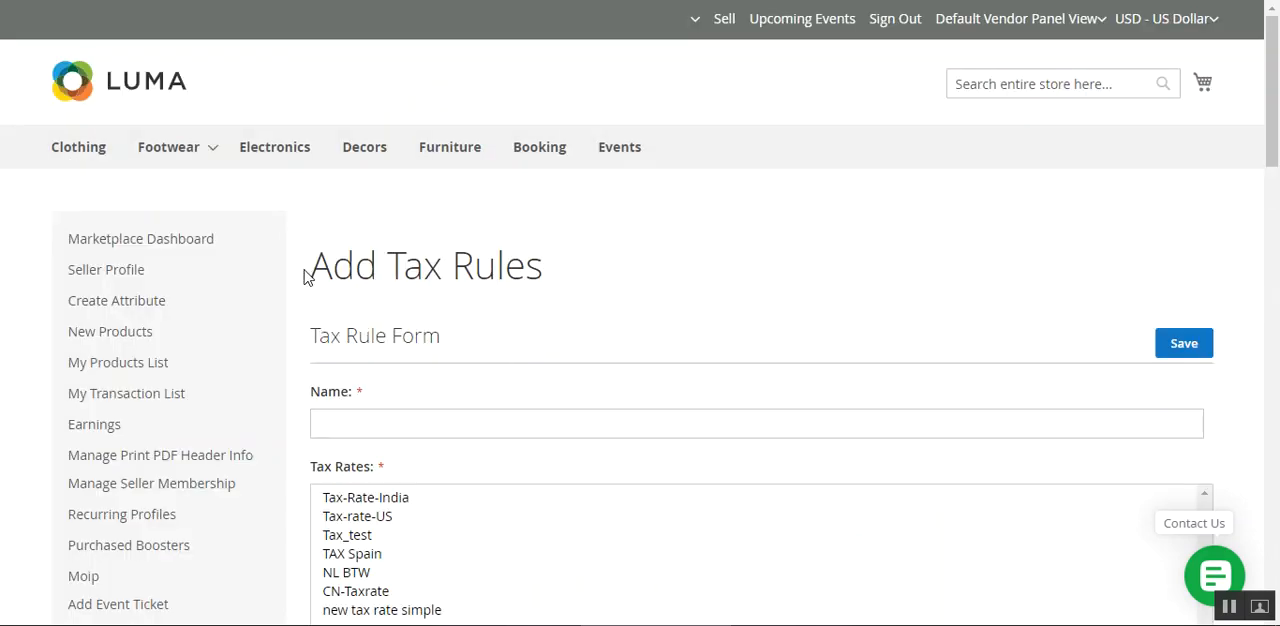
left_click_drag(300, 277, 540, 268)
left_click(540, 268)
left_click_drag(1275, 117, 1275, 190)
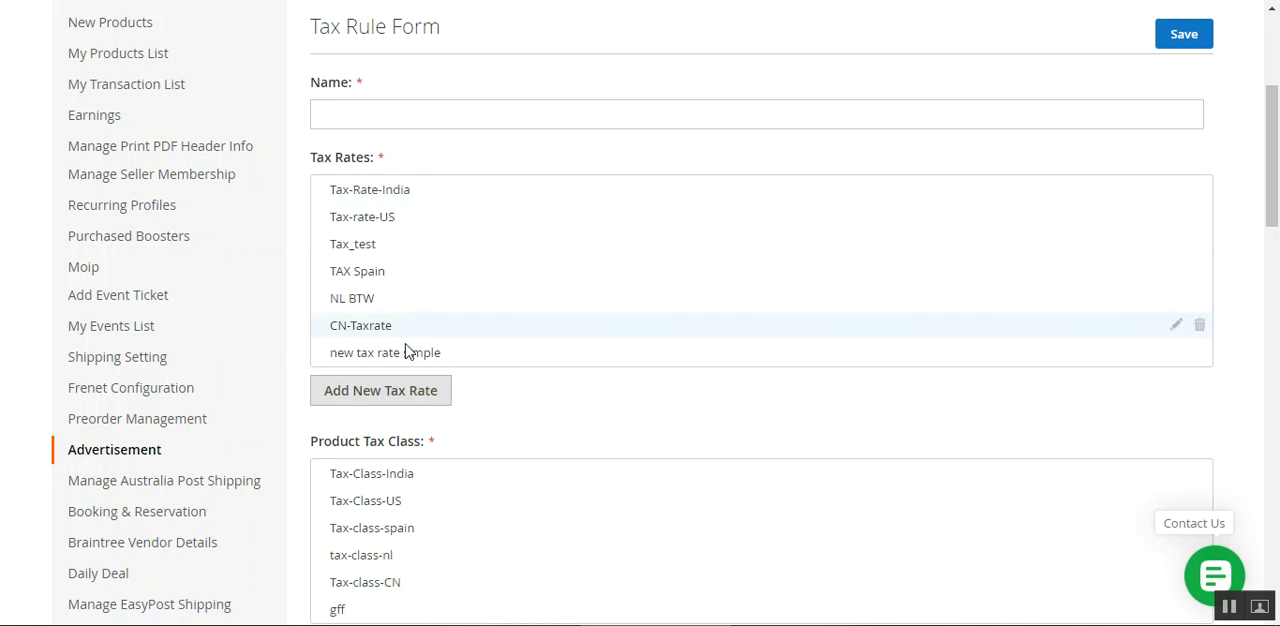
left_click(389, 363)
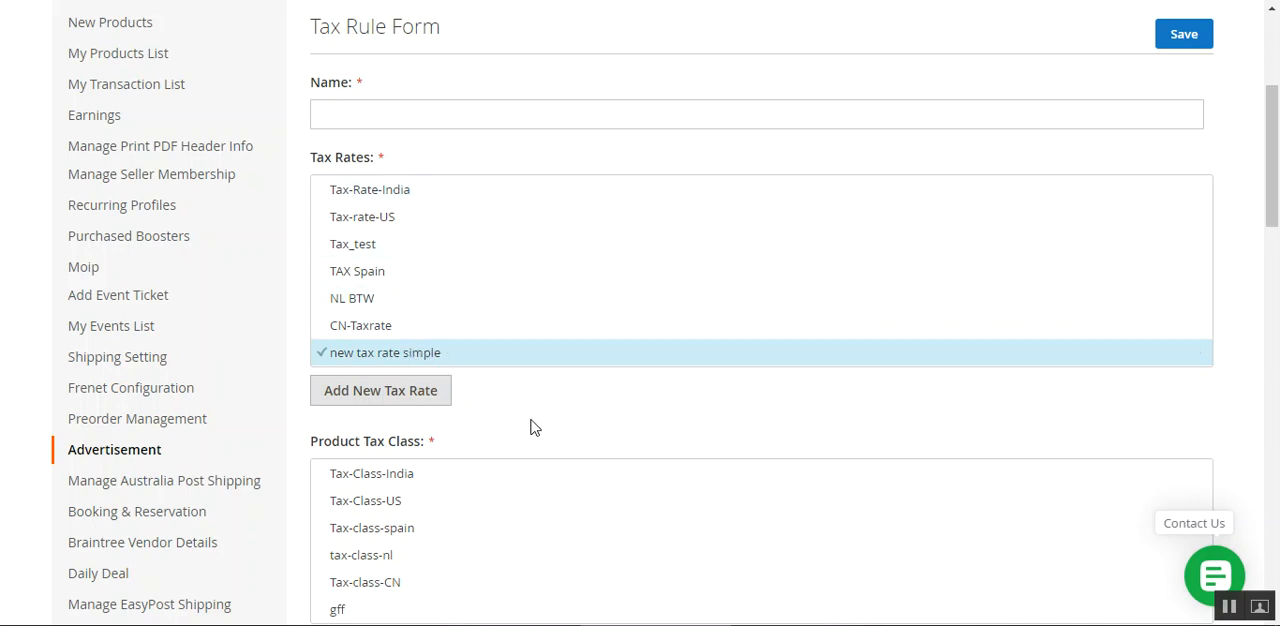
View the new tax rate form reachable from the tax rule form, and return to the rule.
left_click(381, 396)
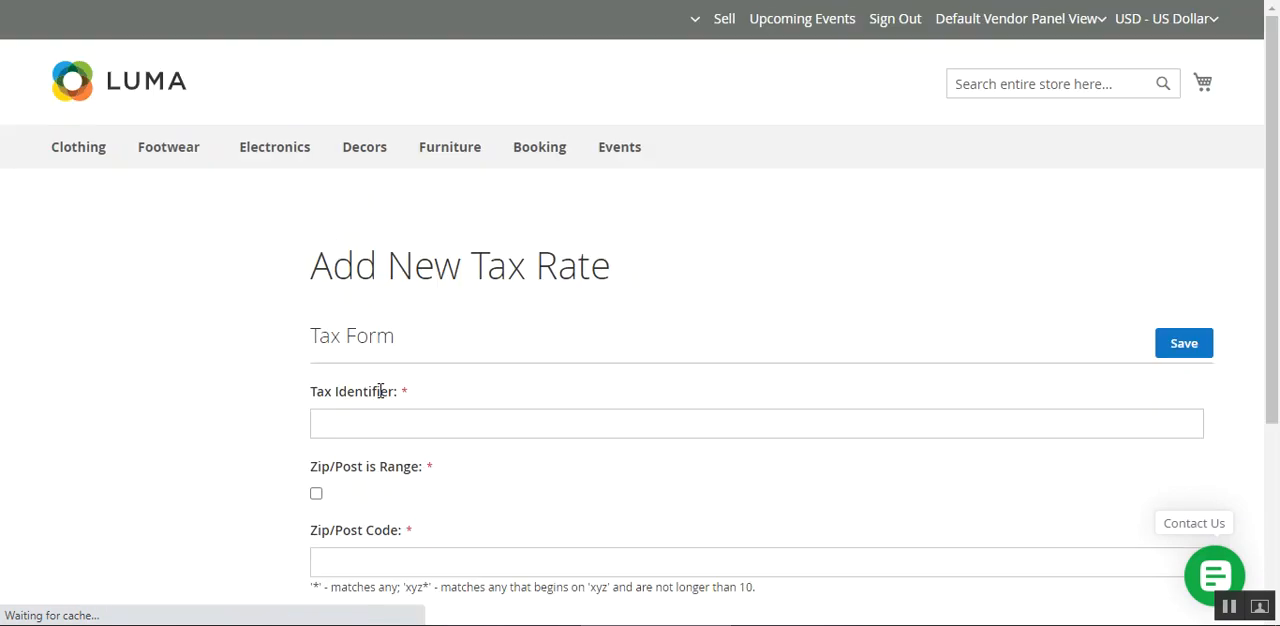
scroll(473, 350, "down", 3)
scroll(460, 360, "up", 2)
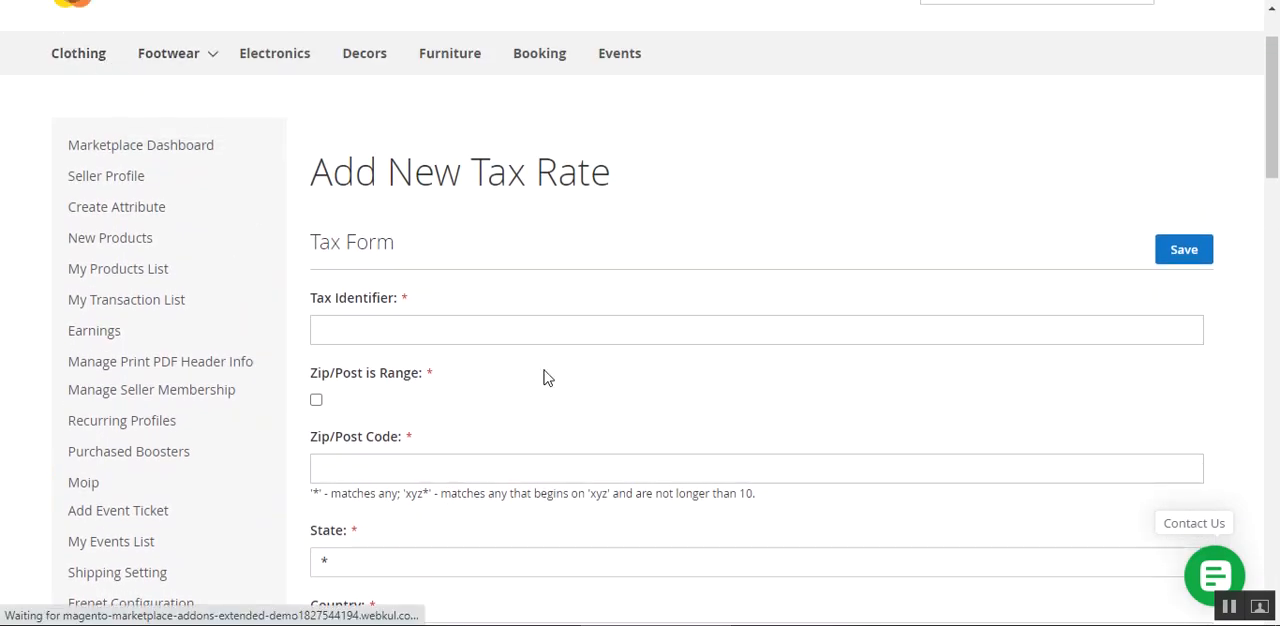
scroll(490, 360, "down", 2)
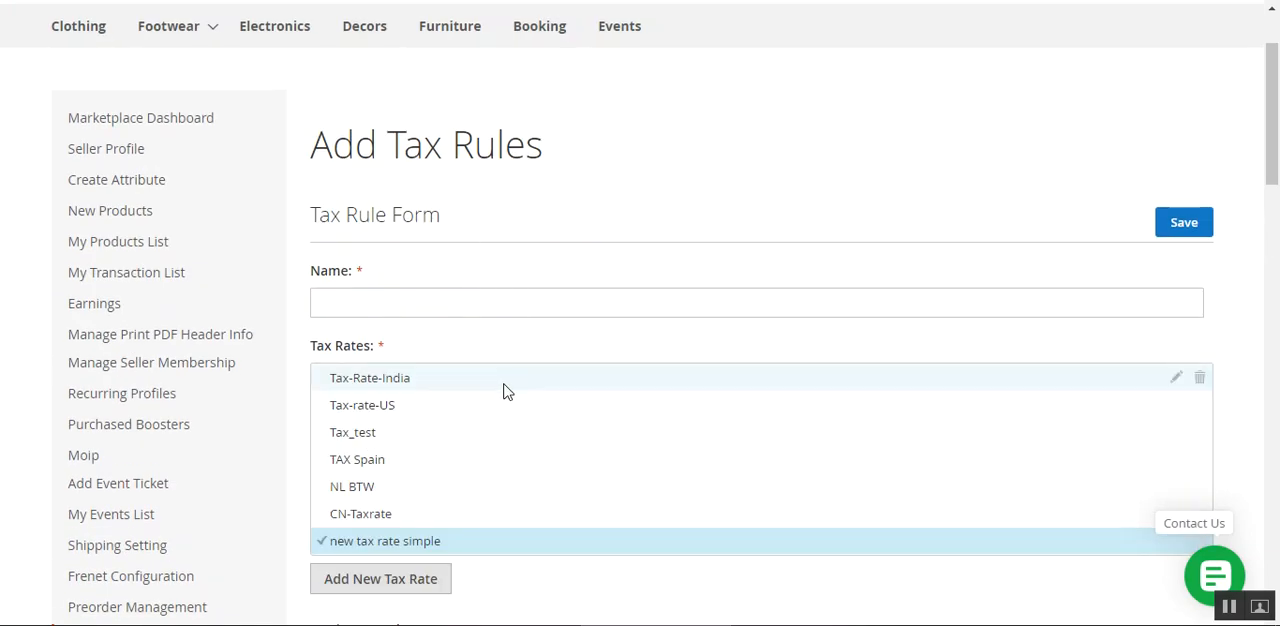
Name the tax rule "test tax rule simple".
left_click(391, 299)
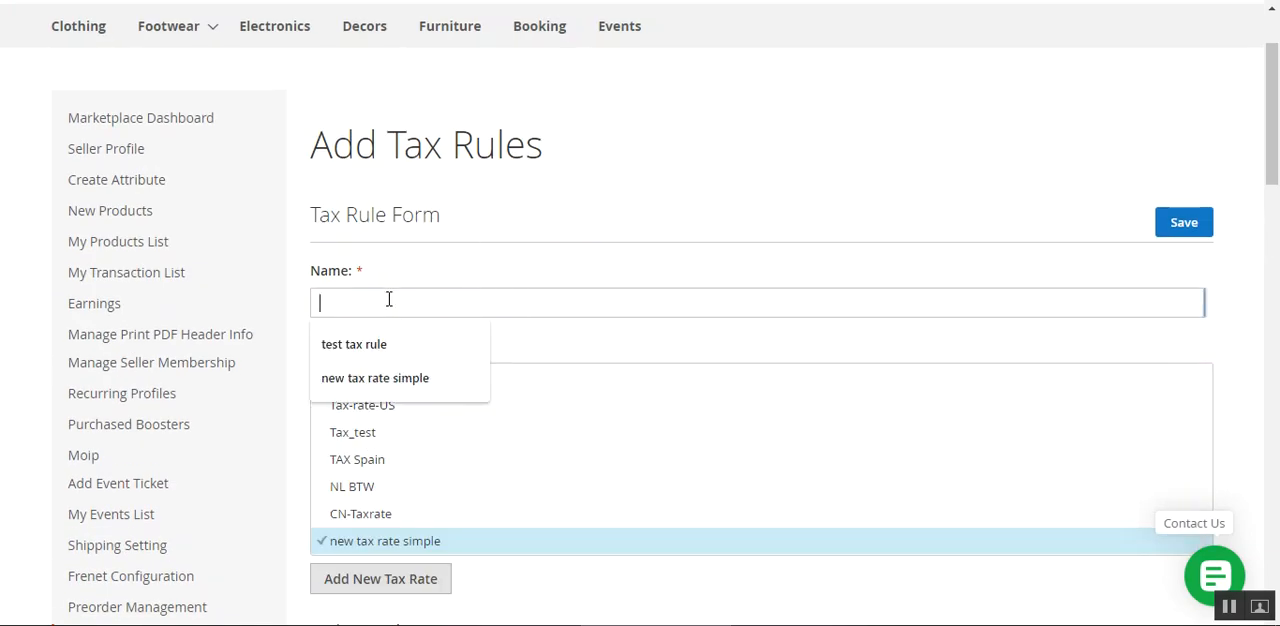
left_click(399, 348)
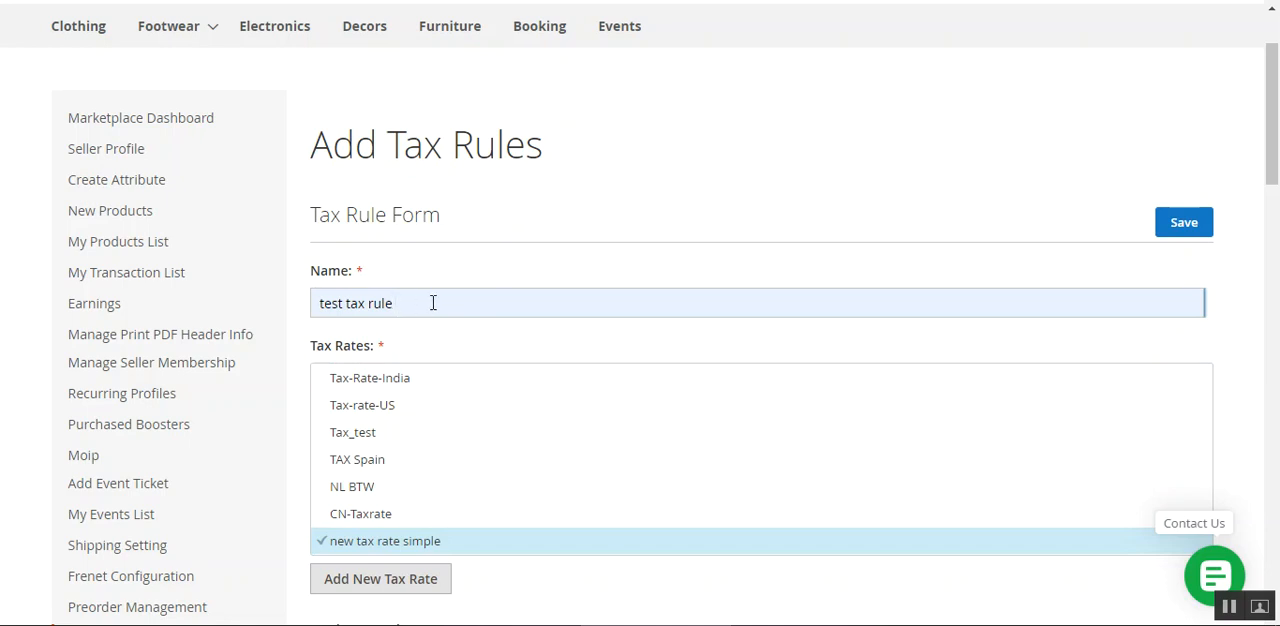
type("simple")
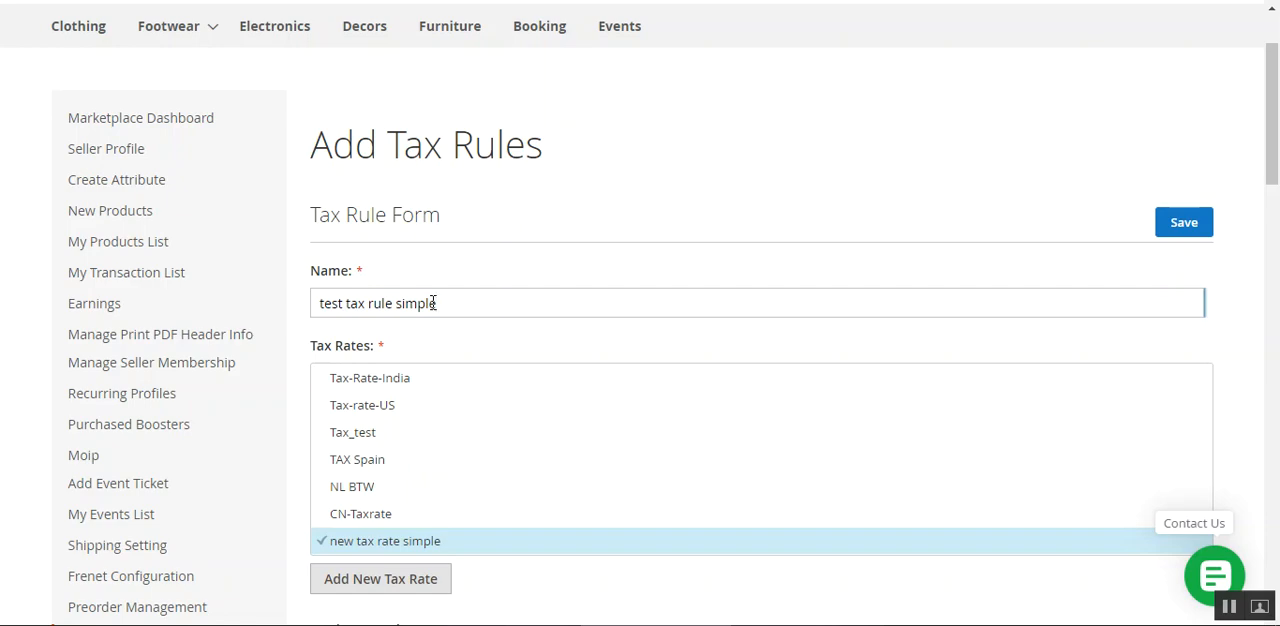
Select Tax-Class-US as the product tax class of the rule.
scroll(451, 370, "down", 2)
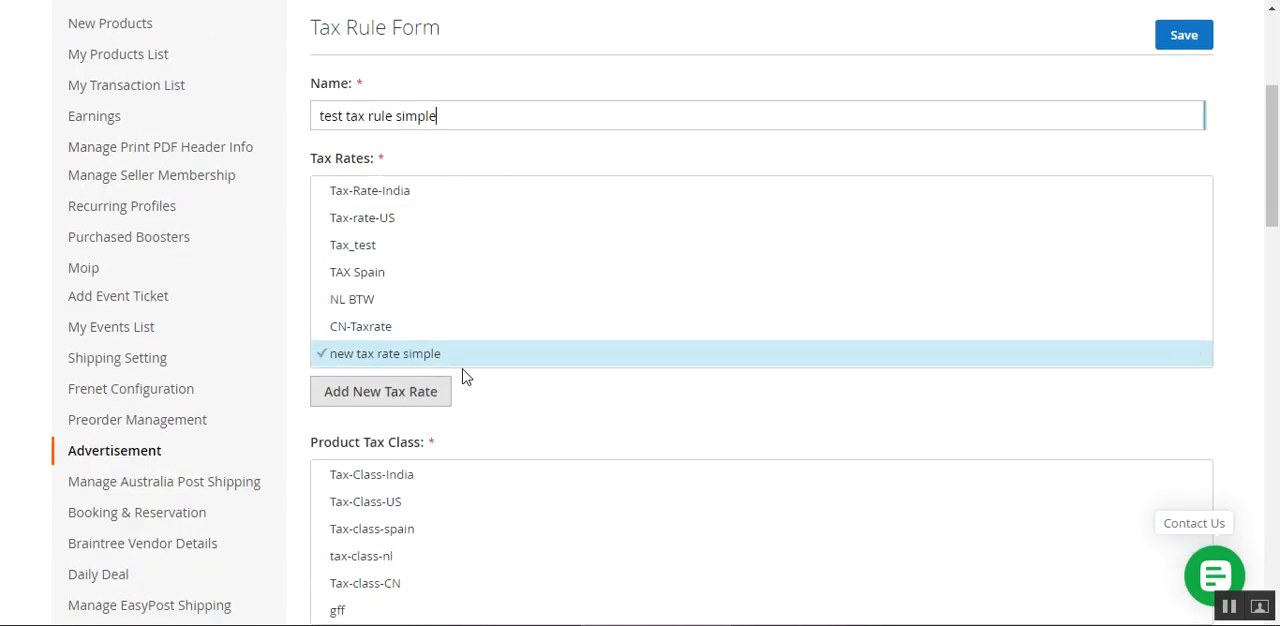
scroll(470, 374, "down", 1)
scroll(480, 369, "down", 4)
scroll(474, 354, "up", 2)
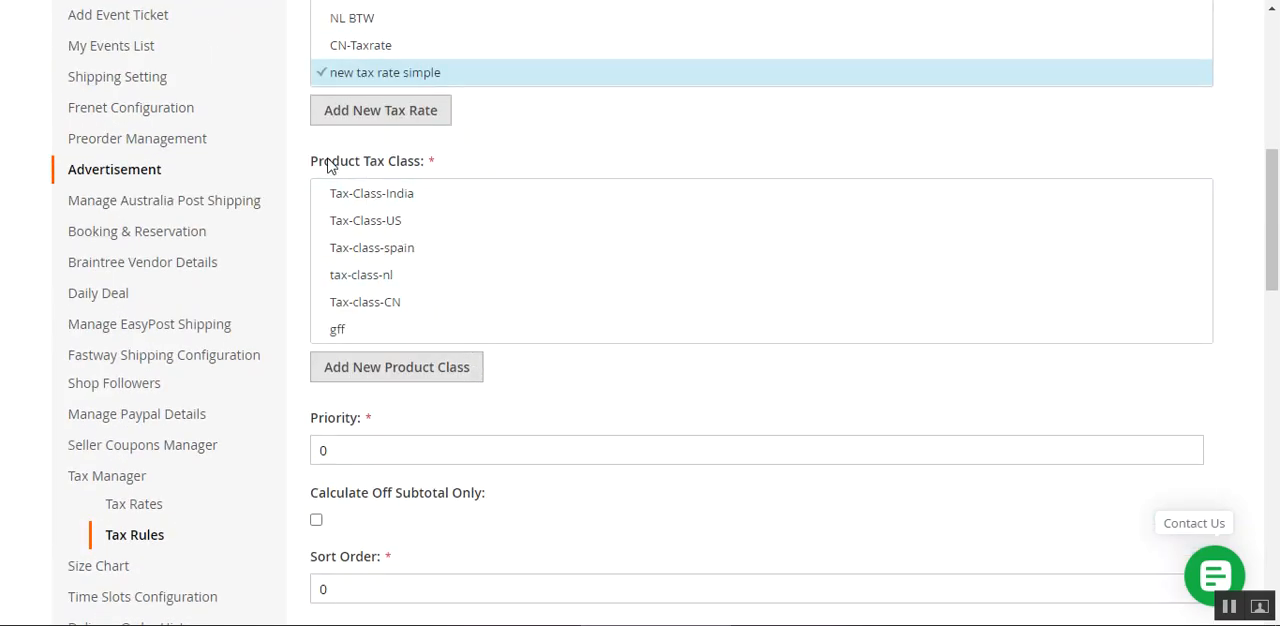
left_click_drag(322, 161, 425, 173)
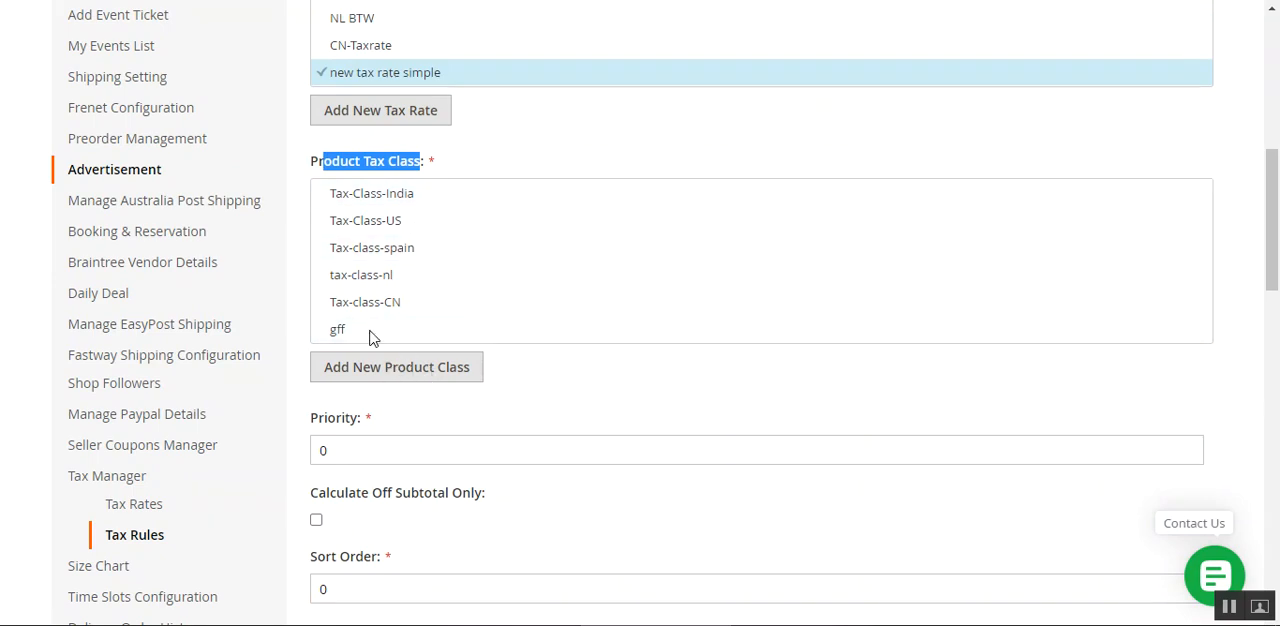
left_click(385, 224)
Try the Calculate Off Subtotal Only option of the tax rule and turn it back off.
scroll(400, 486, "down", 1)
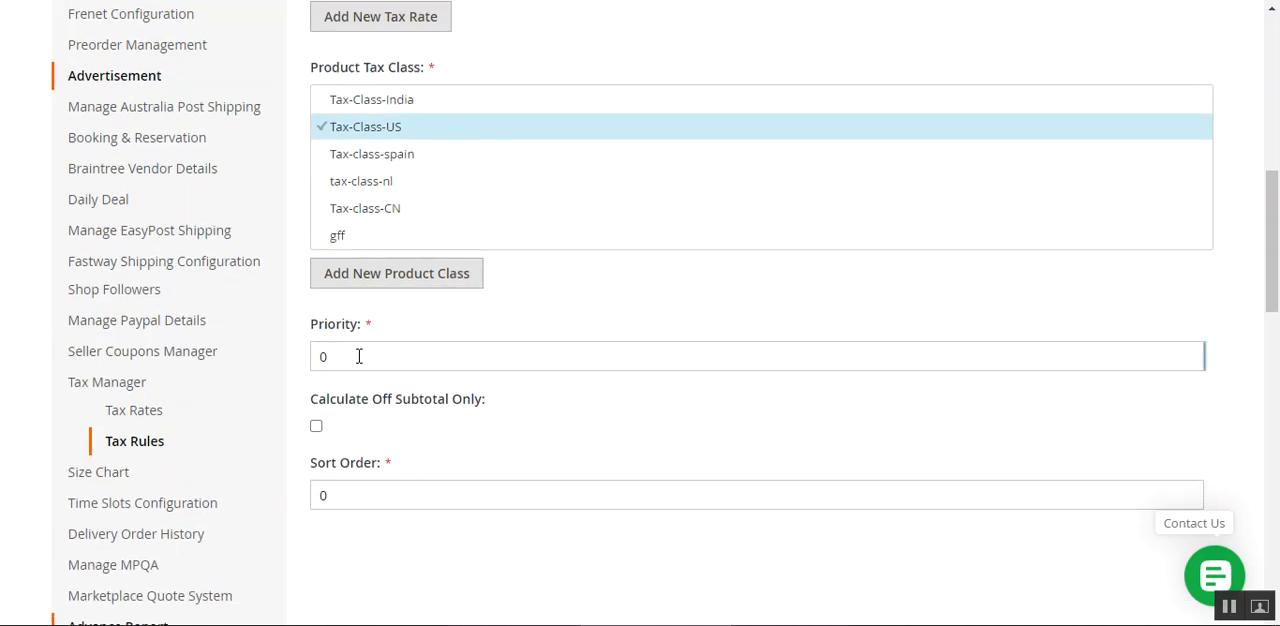
left_click_drag(326, 400, 460, 406)
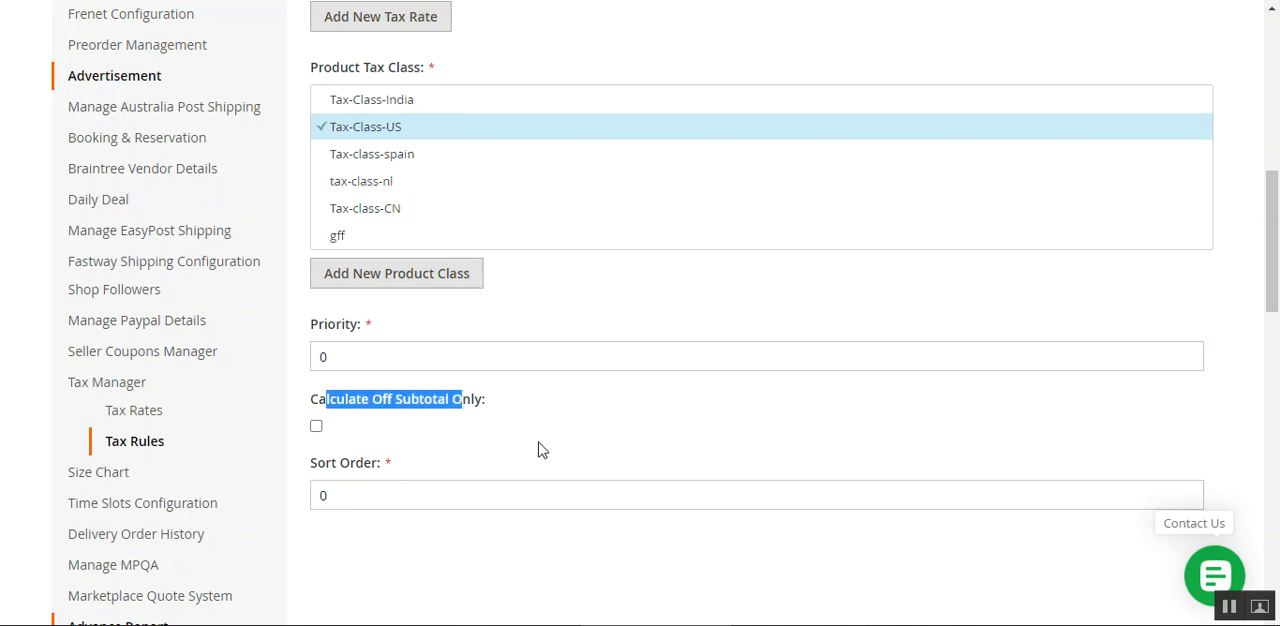
left_click(316, 427)
left_click(316, 428)
left_click(352, 437)
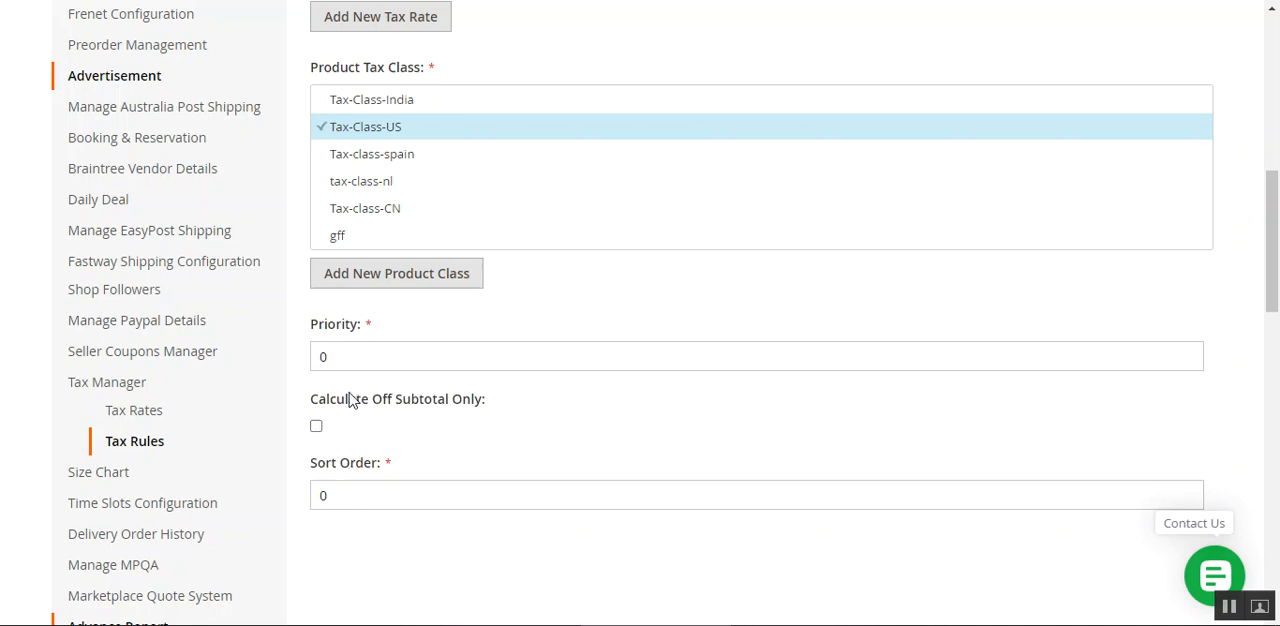
Check the rule's Priority and Sort Order values and save the tax rule.
left_click_drag(343, 352, 305, 361)
left_click_drag(342, 497, 308, 505)
scroll(1150, 300, "up", 5)
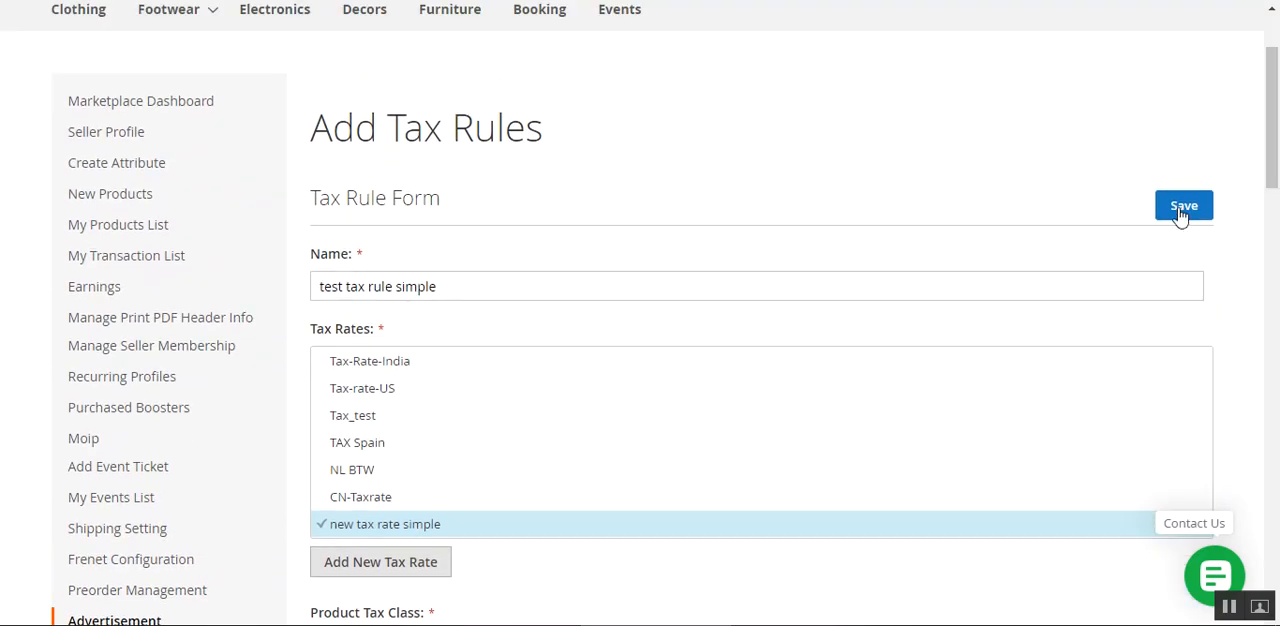
left_click(1181, 210)
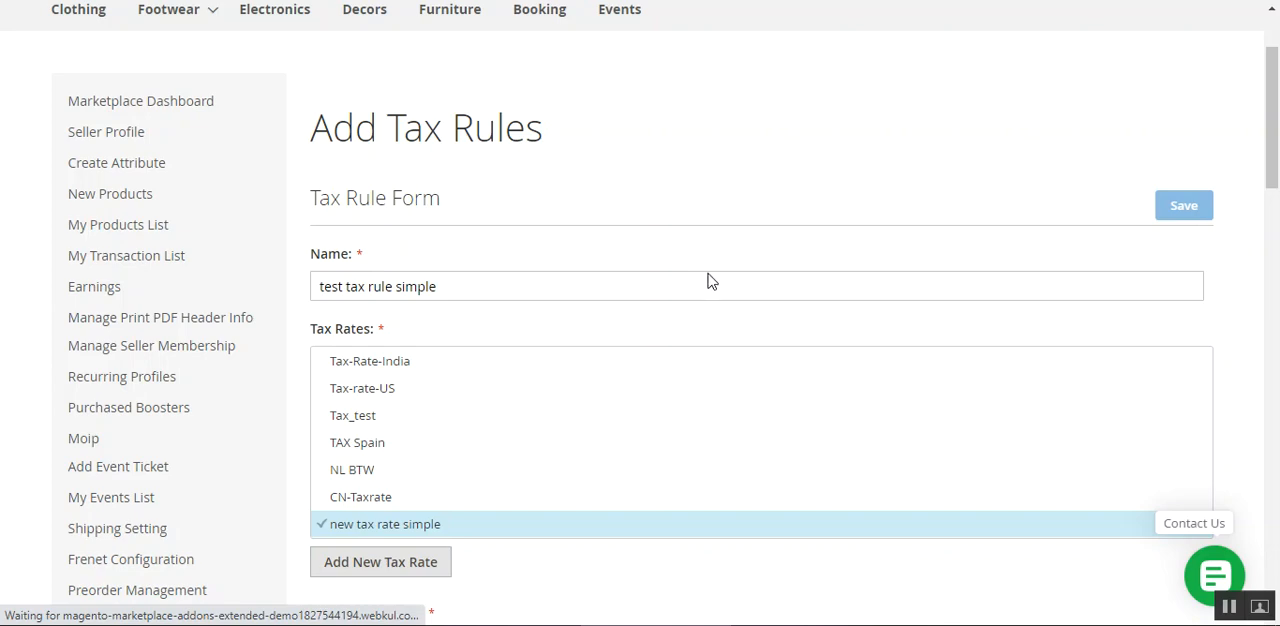
Review the "test tax rule simple" entry in the Seller Tax Rules list.
scroll(712, 280, "down", 1)
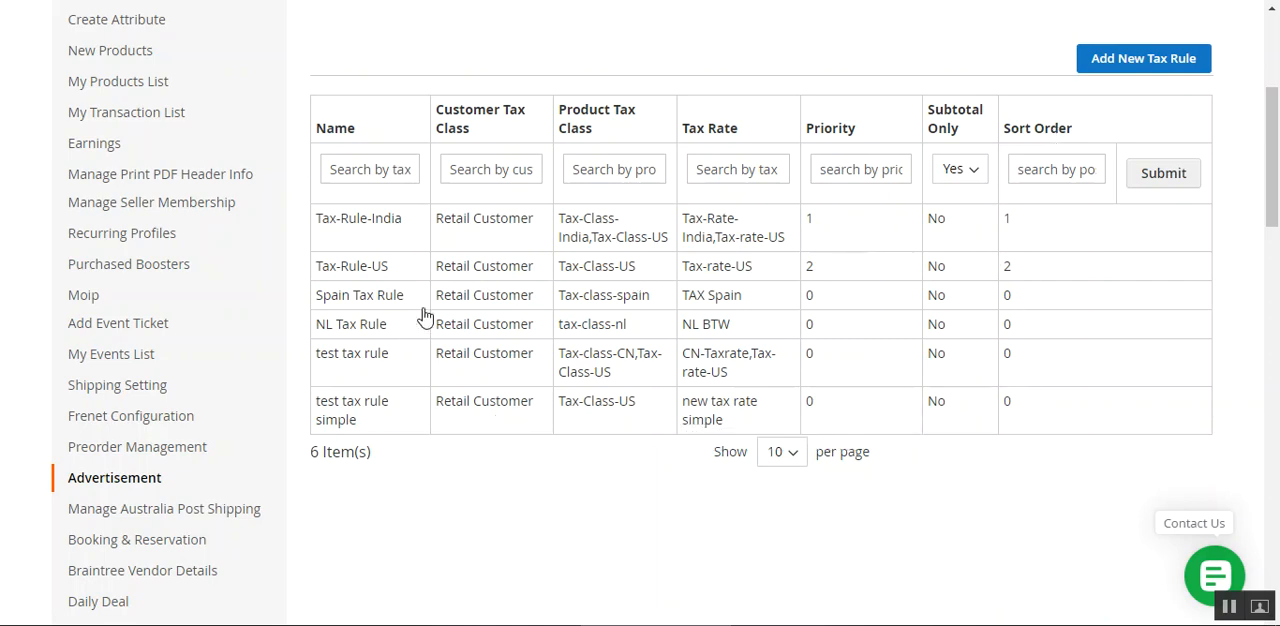
mouse_move(1277, 157)
left_mouse_down()
mouse_move(1277, 105)
mouse_move(1277, 137)
left_mouse_up()
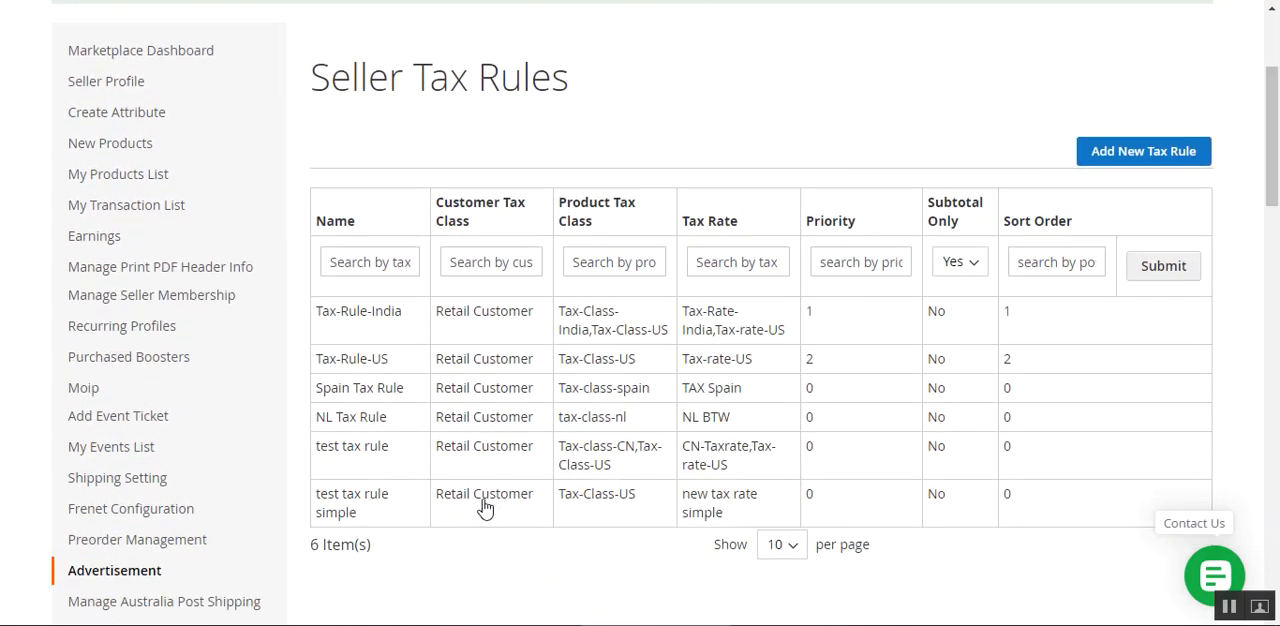
scroll(463, 506, "down", 5)
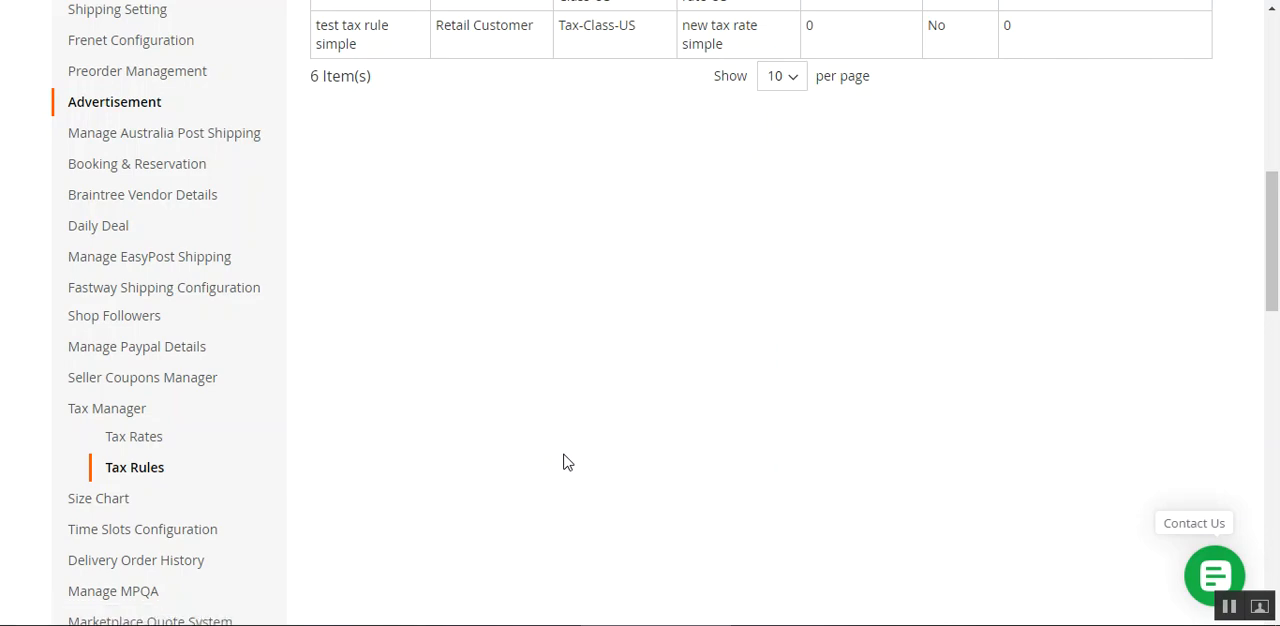
left_click_drag(1273, 245, 1275, 88)
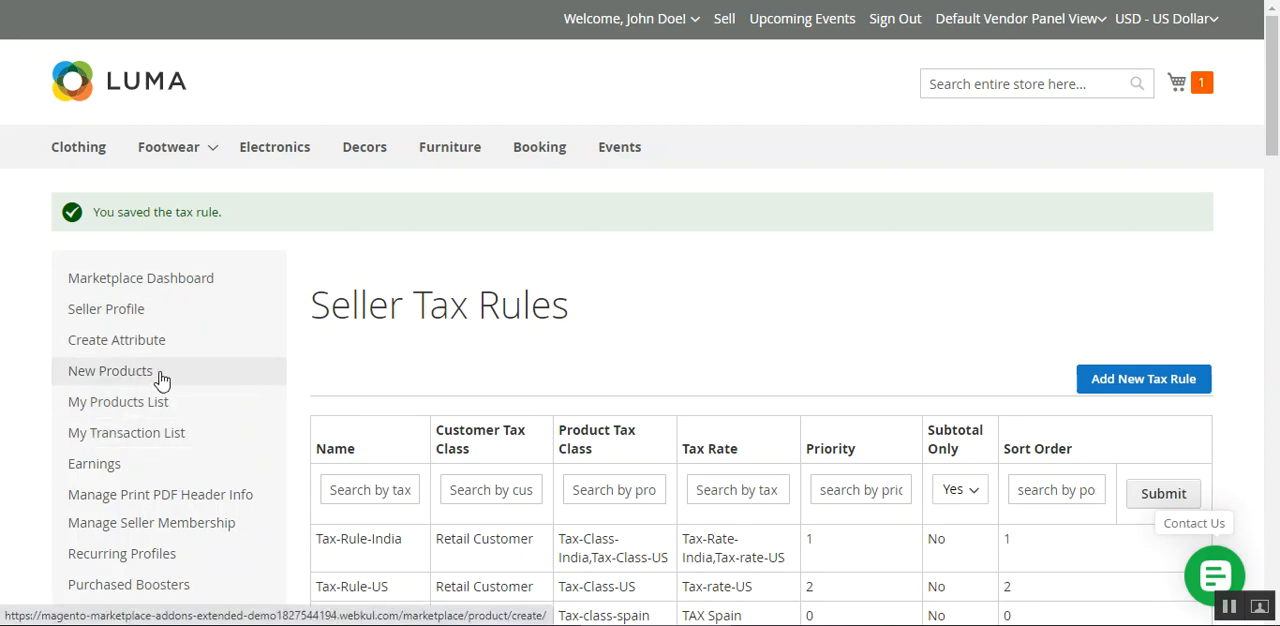
Open the Awesome Blue Tshirt from the seller's product list for editing.
left_click(190, 412)
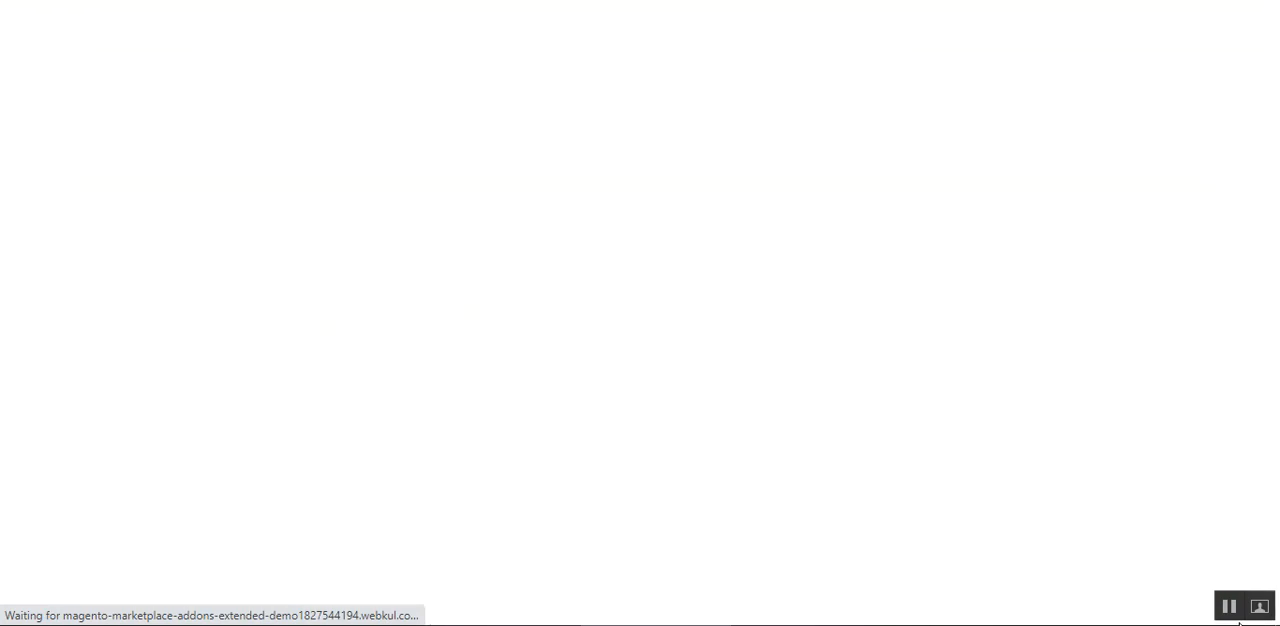
scroll(640, 313, "down", 3)
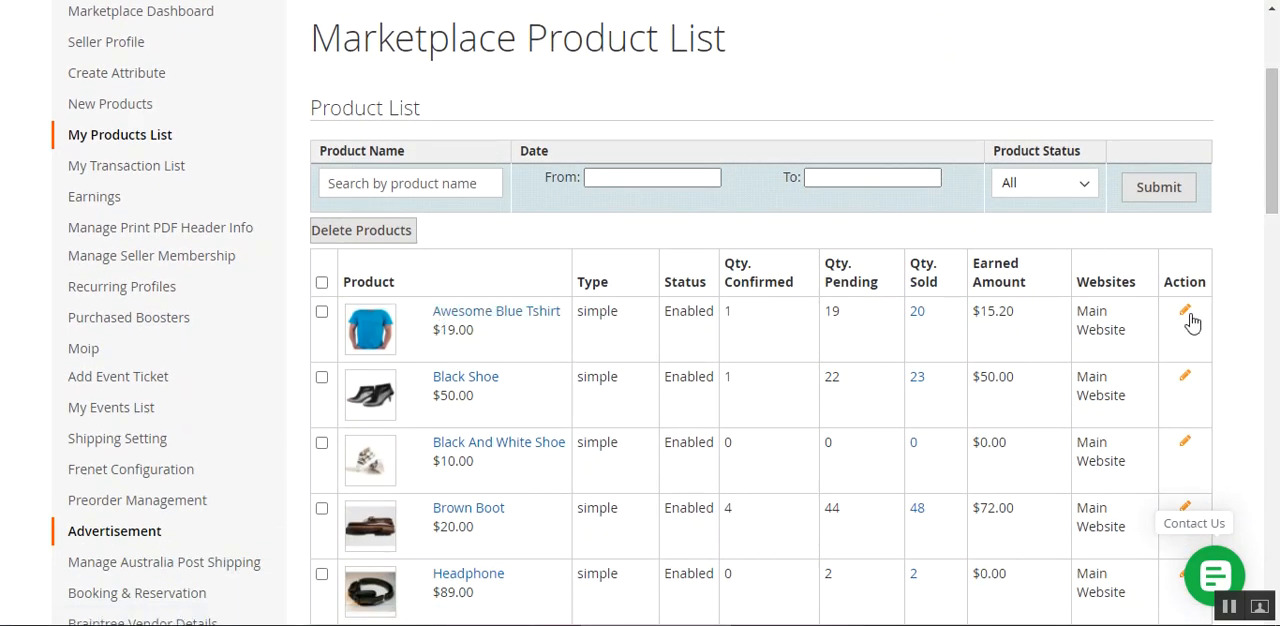
left_click(1186, 313)
left_click(738, 86)
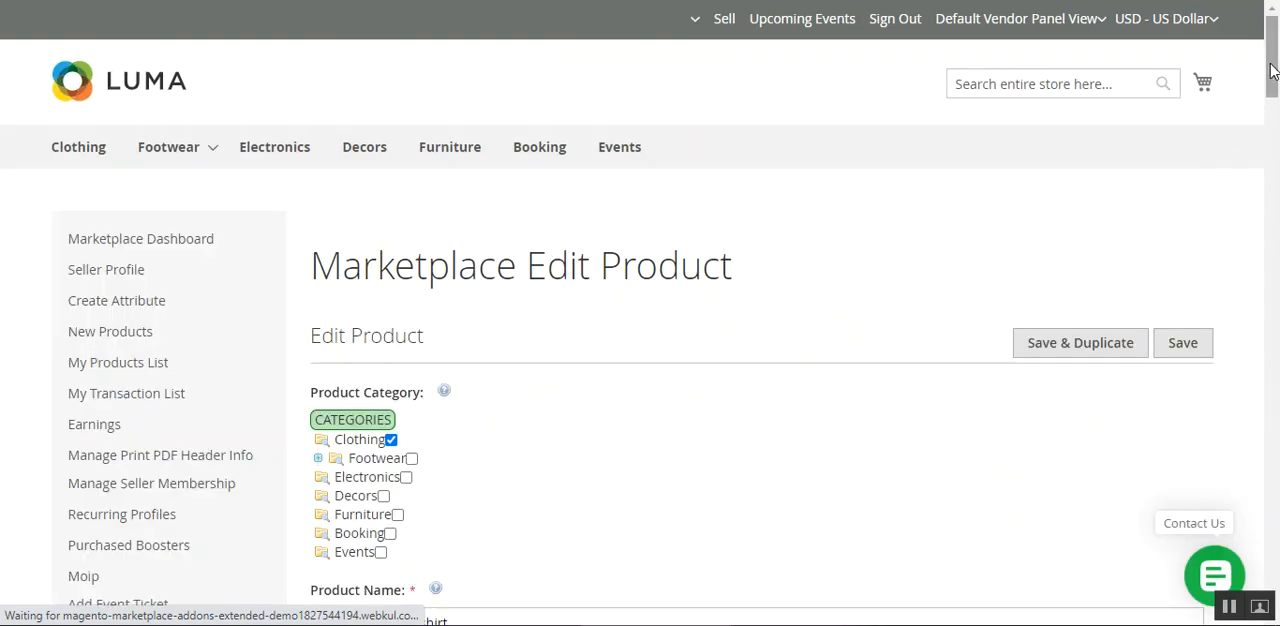
Set the Awesome Blue Tshirt's tax class to Tax-Class-US and return to the save controls of the product form.
left_click_drag(1272, 70, 1272, 295)
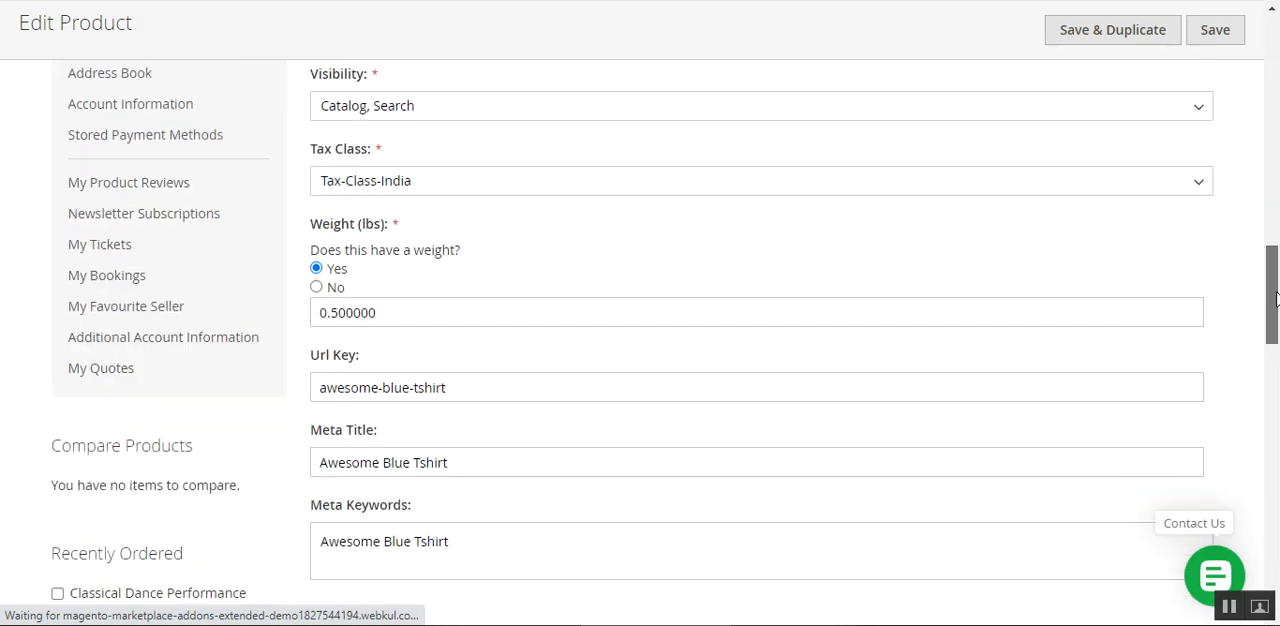
mouse_move(308, 151)
left_mouse_down()
mouse_move(357, 150)
mouse_move(308, 157)
left_mouse_up()
left_click(354, 151)
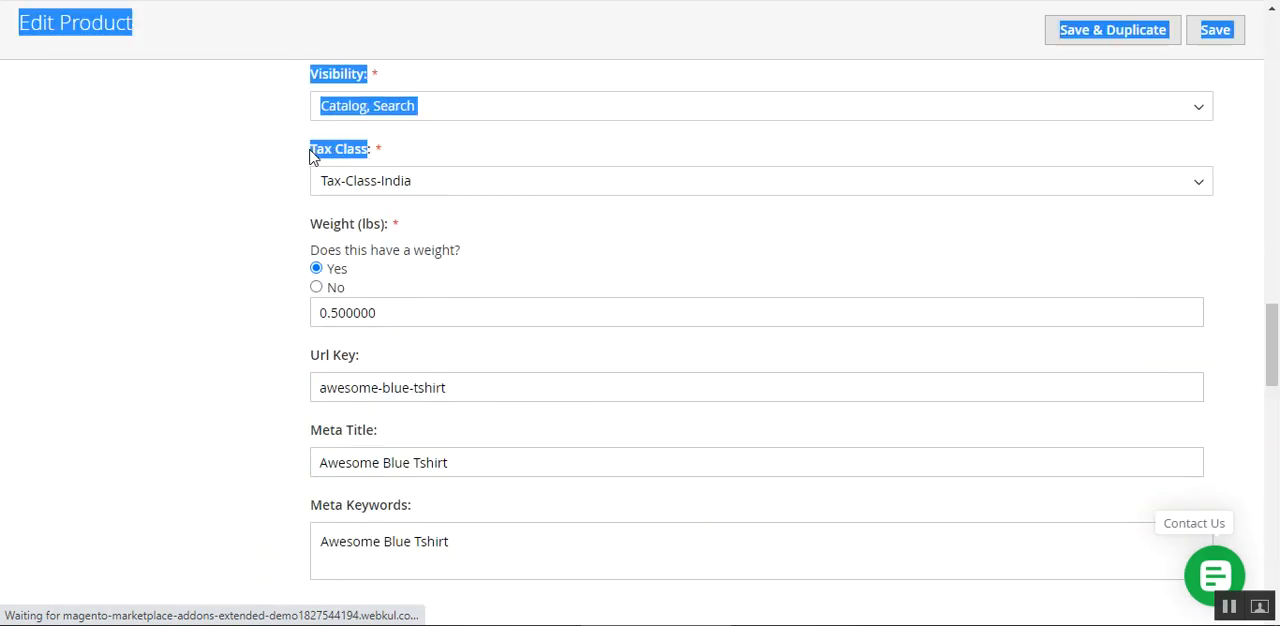
left_click(465, 158)
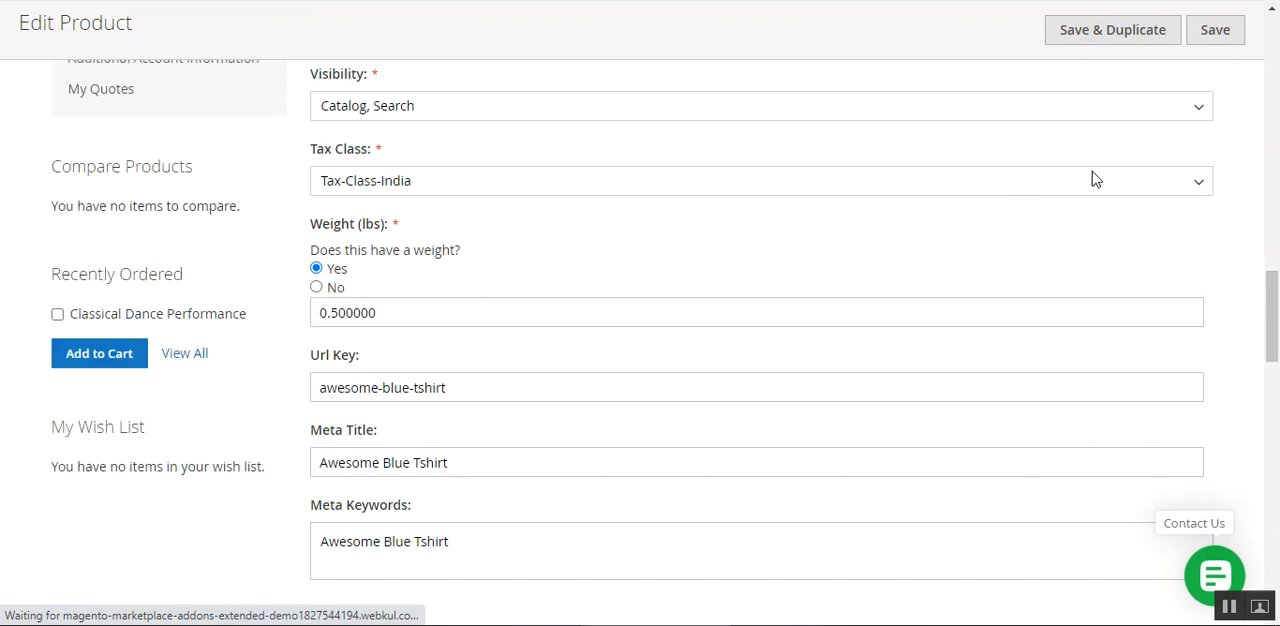
left_click(1197, 188)
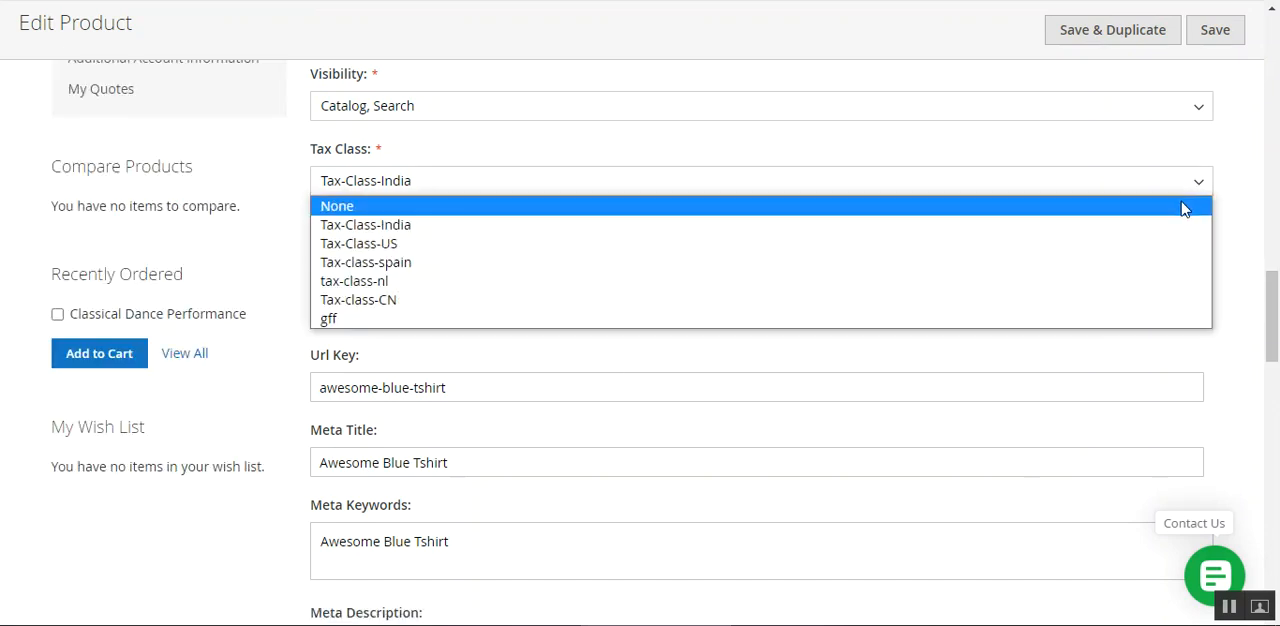
left_click(1094, 244)
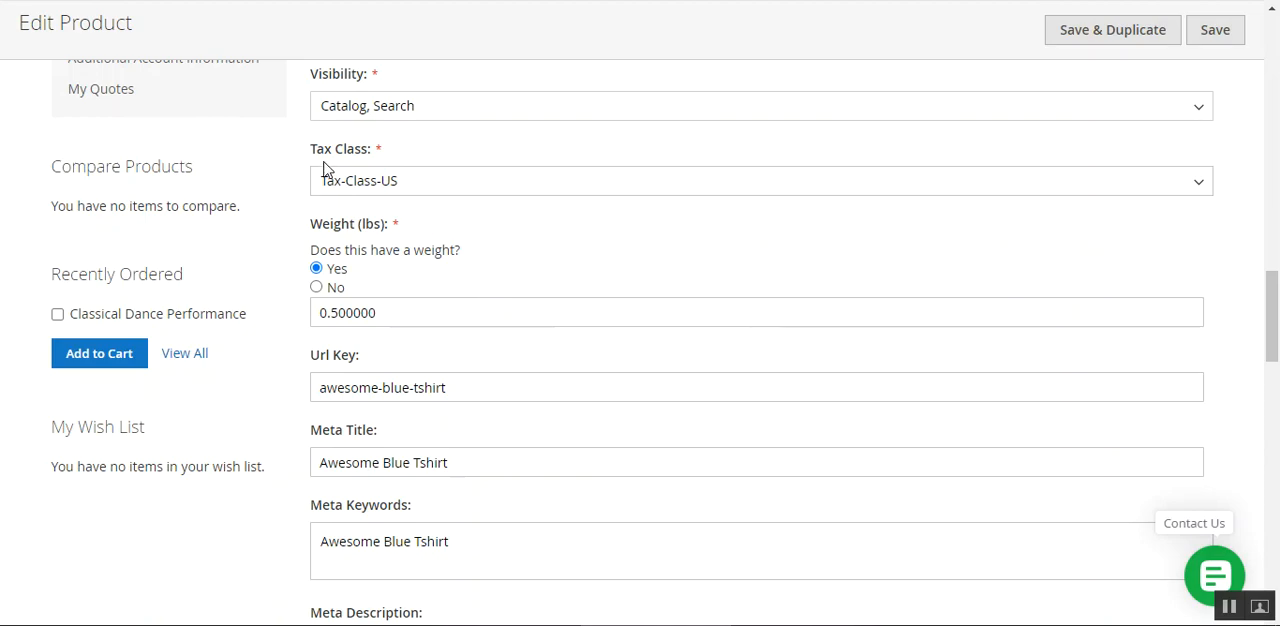
left_click_drag(1273, 304, 1262, 44)
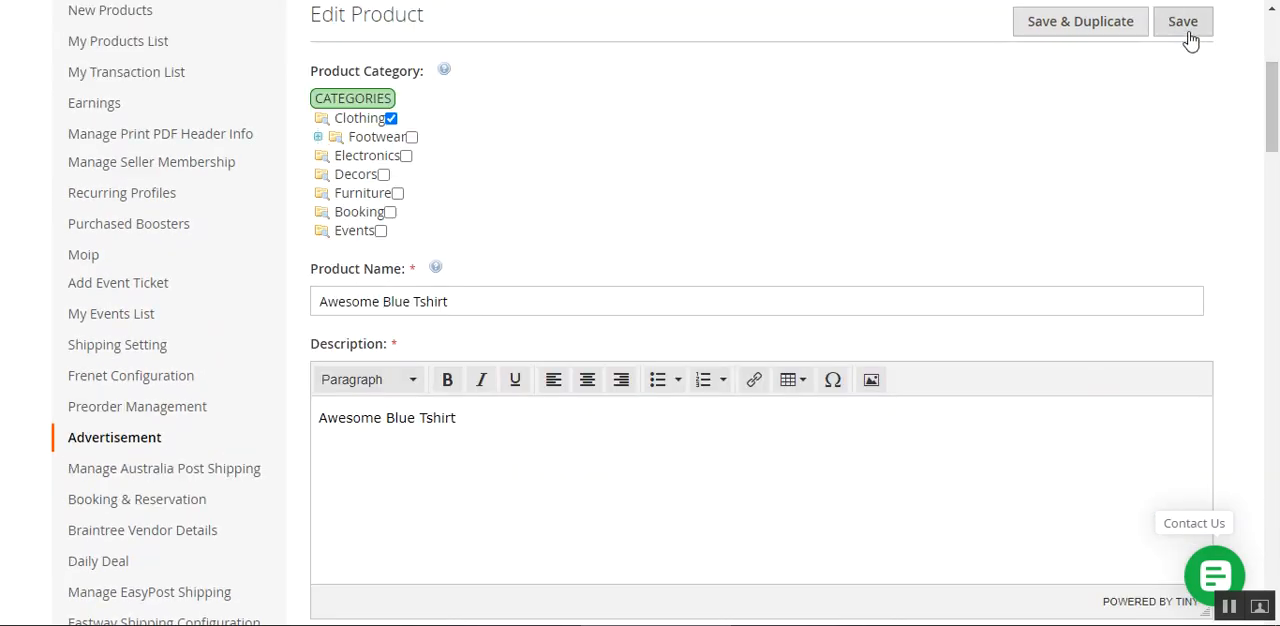
scroll(600, 528, "up", 3)
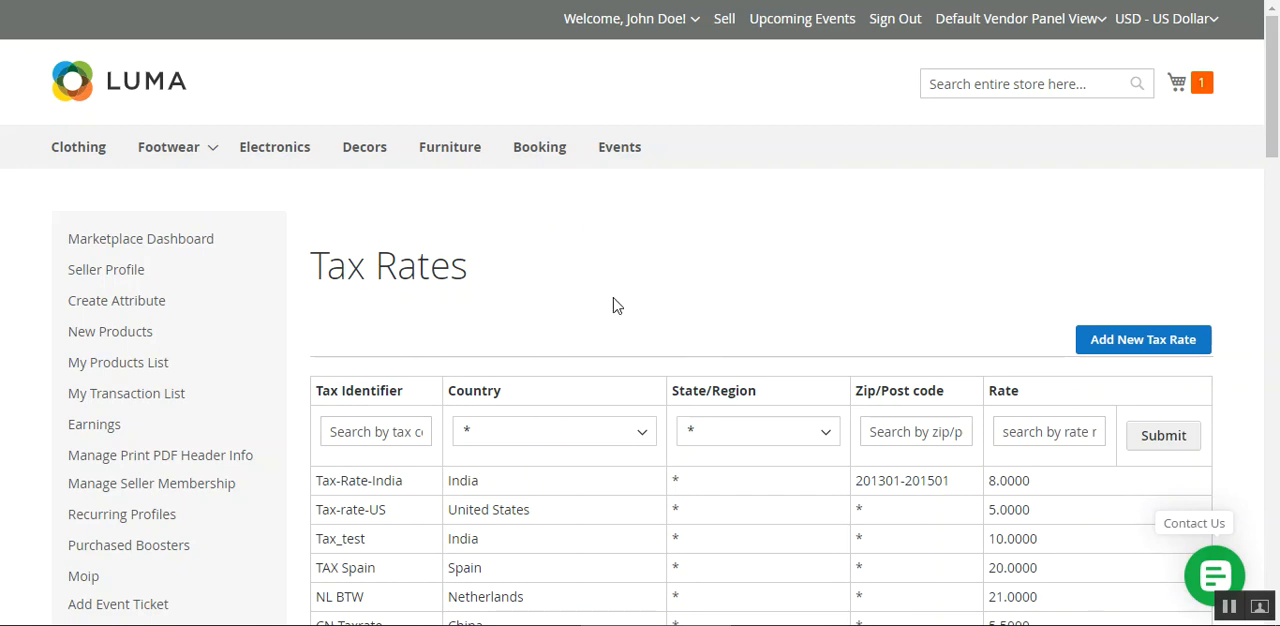
Proceed to checkout with the Black Shoe in the cart and show the item in the order summary.
left_click(1198, 82)
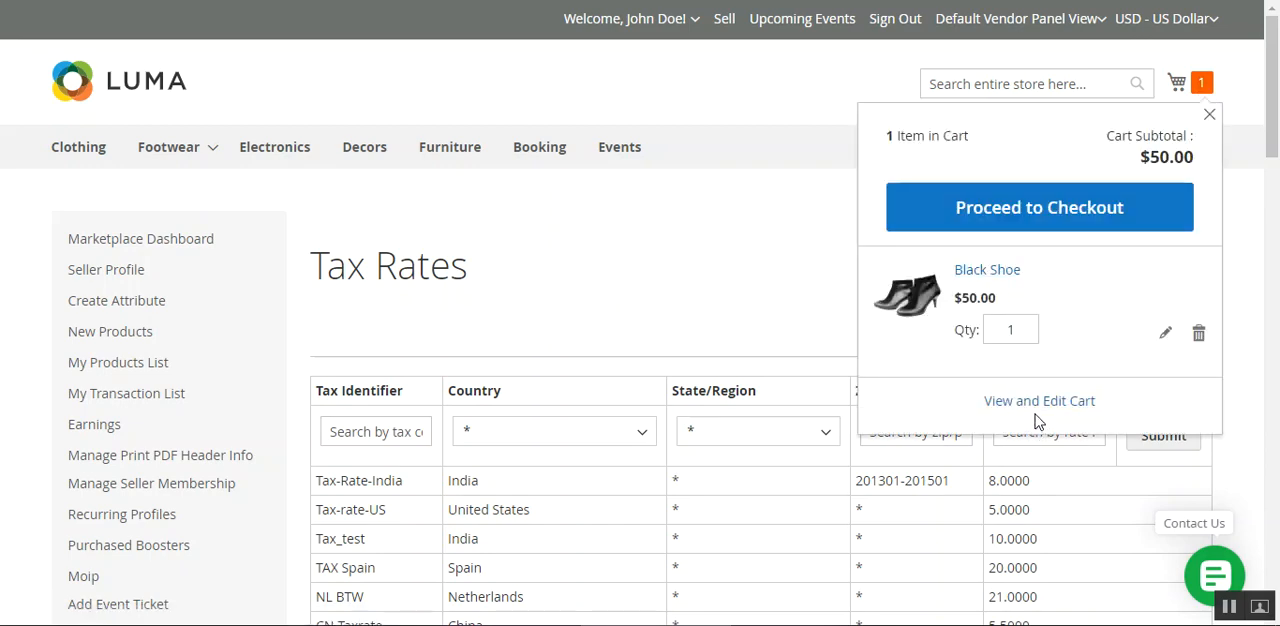
left_click(1048, 220)
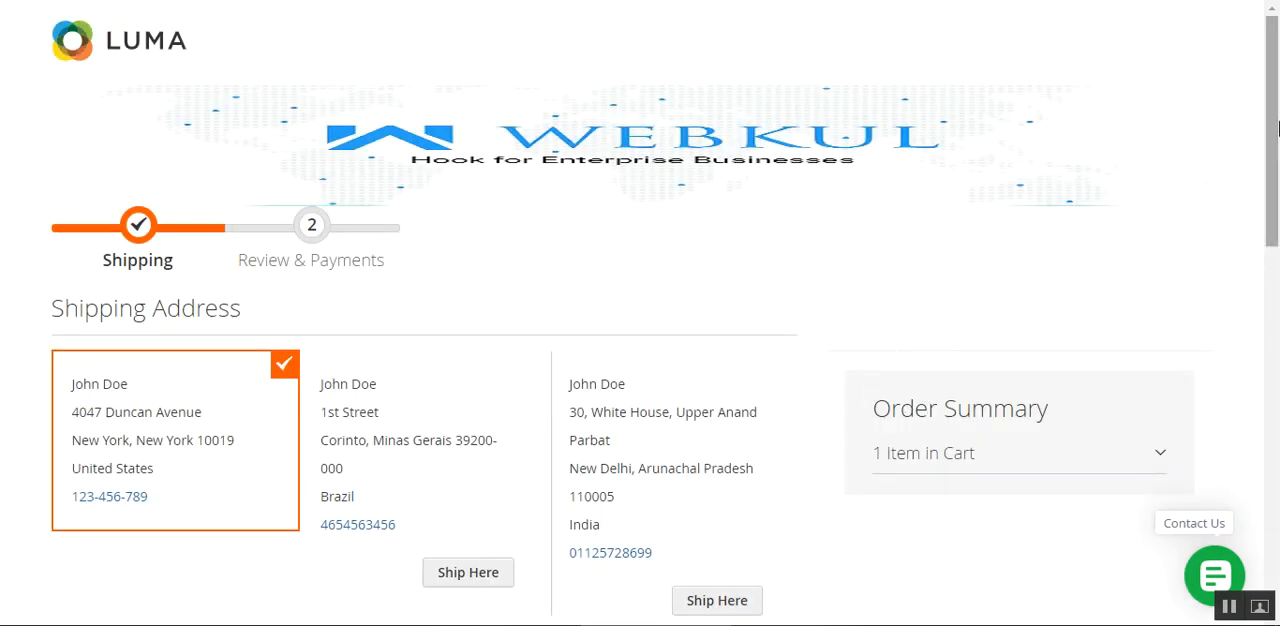
scroll(880, 383, "down", 2)
left_click(988, 263)
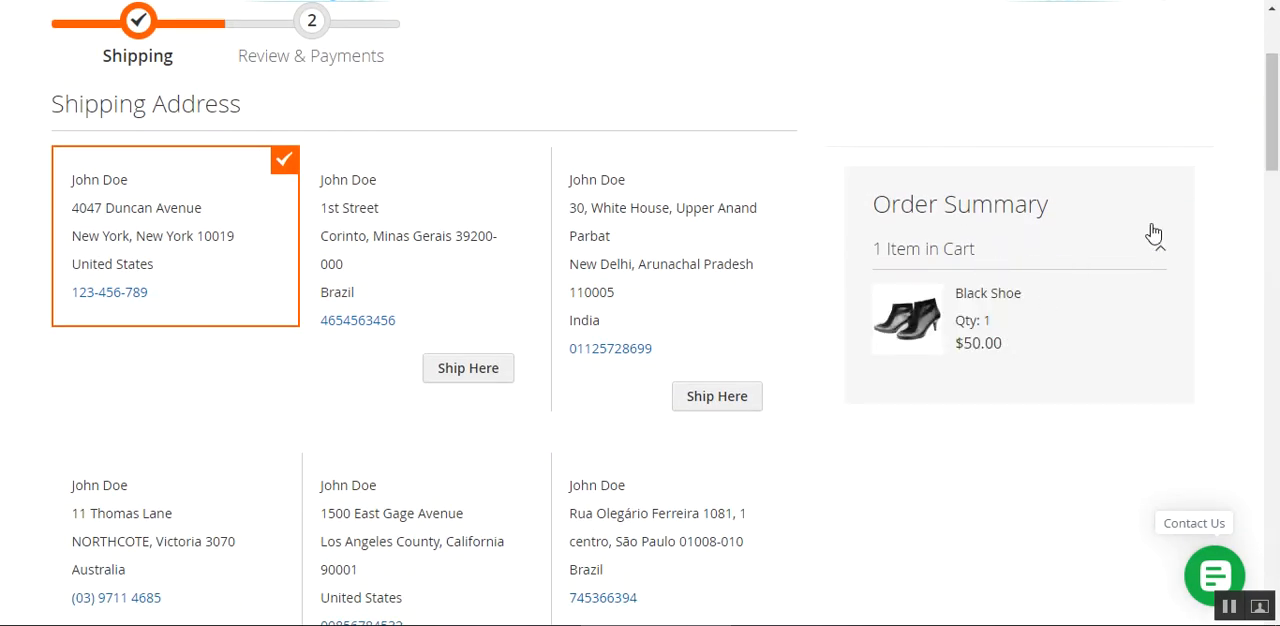
Choose the Friday, 22 January, 2021 delivery slot and $5.00 Flat Rate shipping, and continue to Review & Payments.
left_click_drag(1272, 120, 1229, 466)
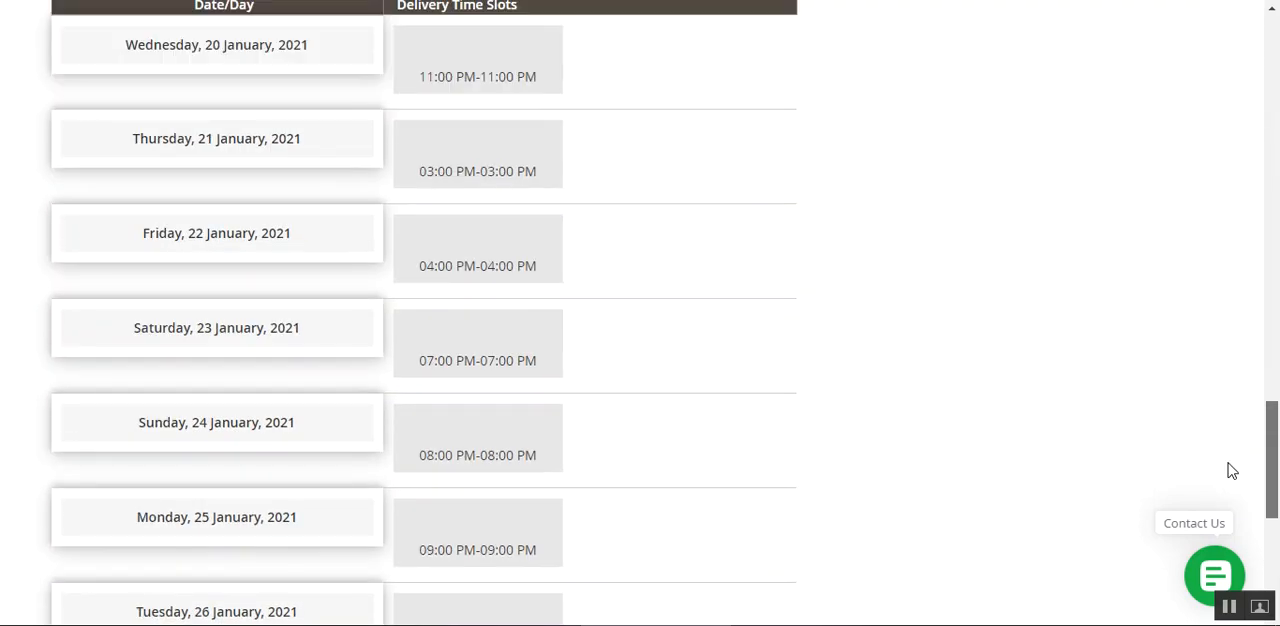
left_click(449, 252)
scroll(480, 295, "down", 4)
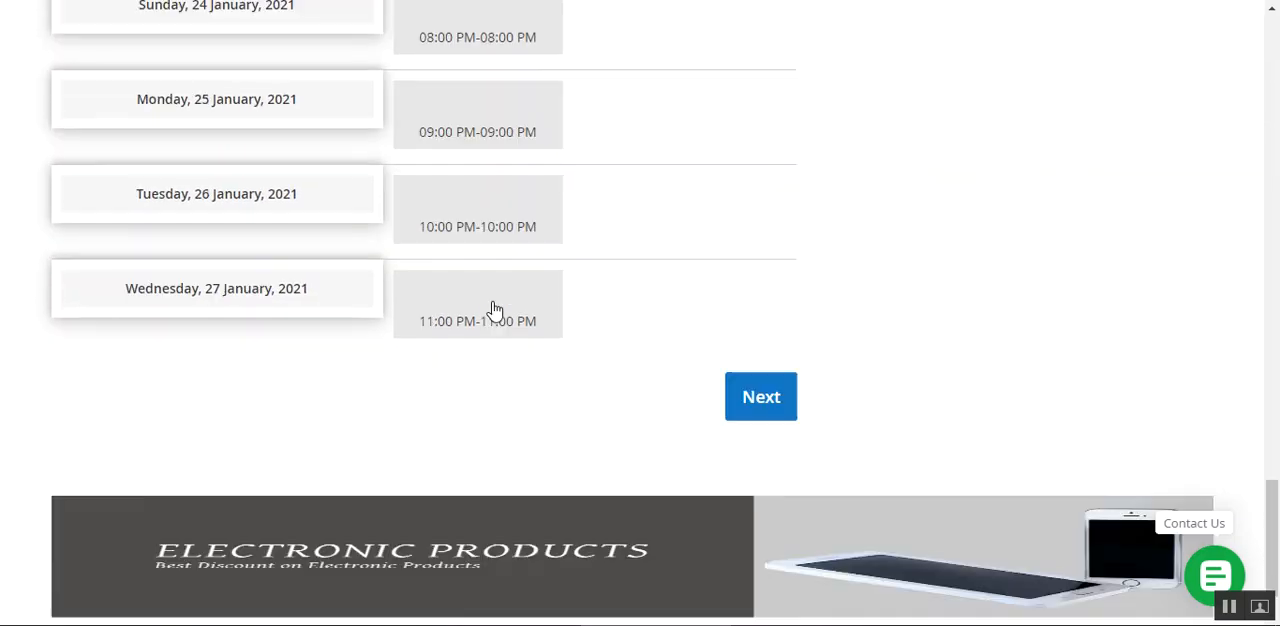
left_click(741, 344)
scroll(340, 350, "up", 6)
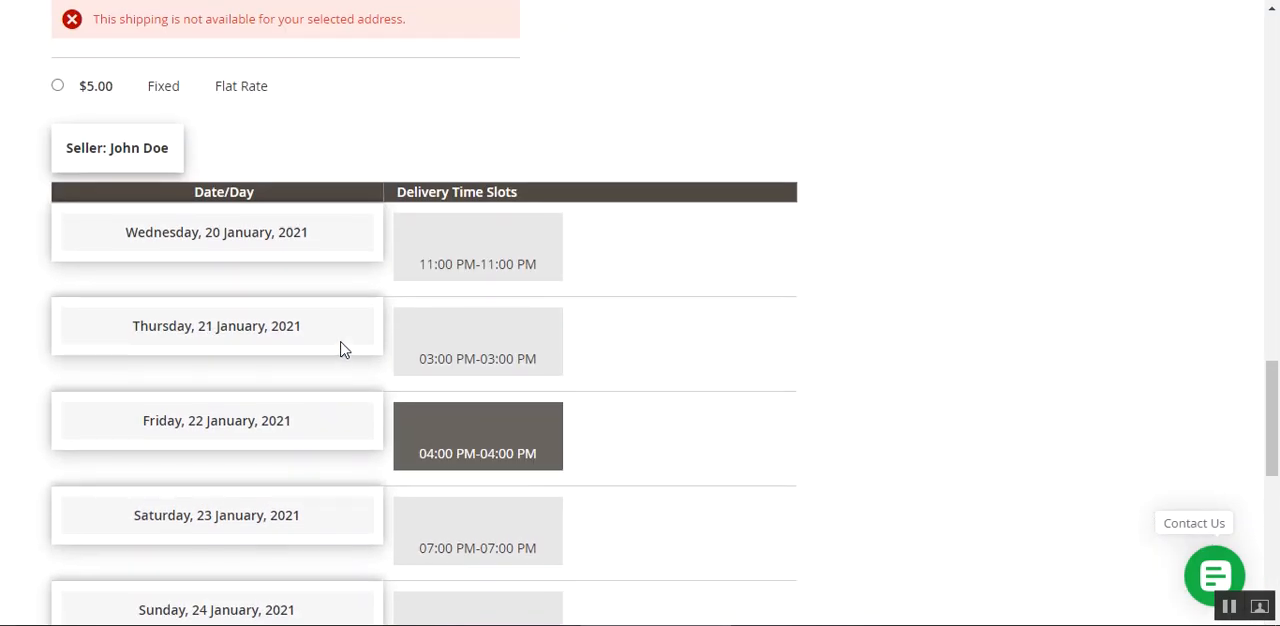
left_click(57, 86)
scroll(835, 445, "down", 5)
left_click(760, 541)
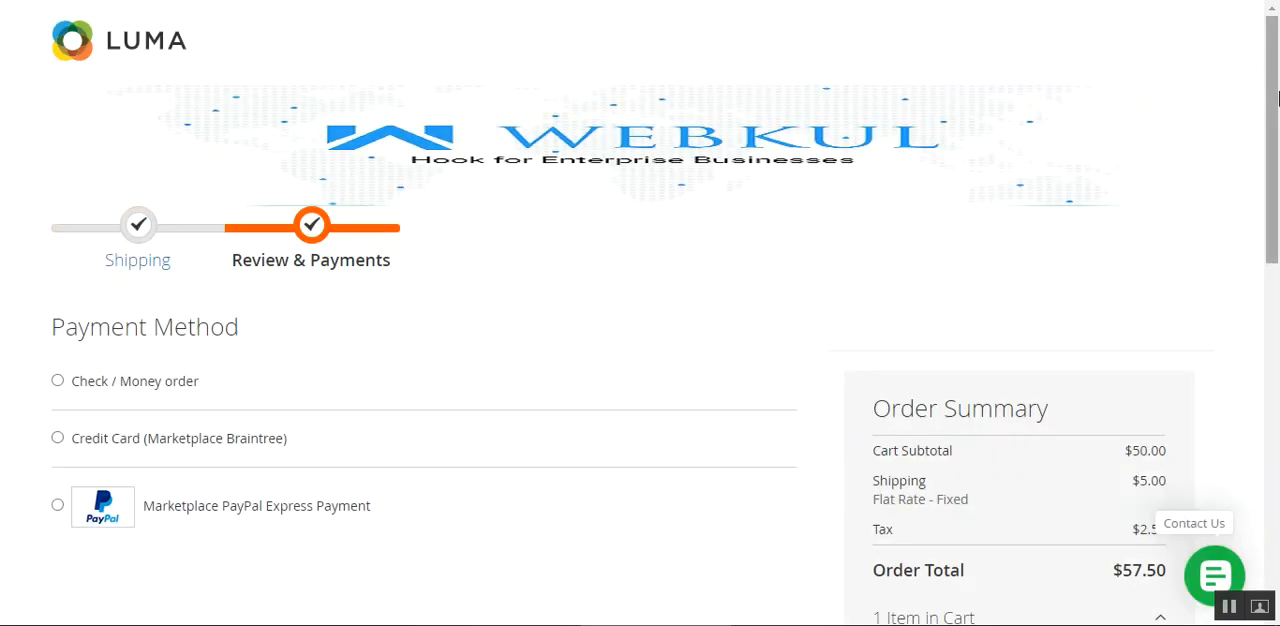
Examine the tax line applied to the Black Shoe in the checkout order summary.
scroll(1278, 135, "down", 1)
scroll(1278, 135, "down", 2)
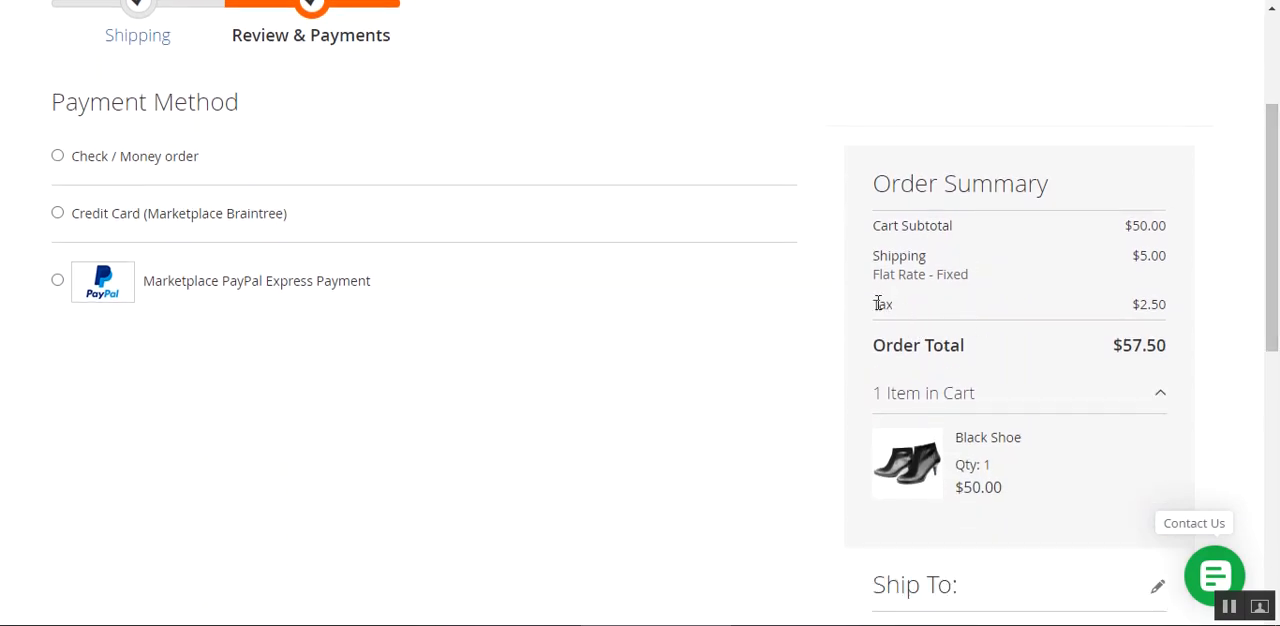
left_click_drag(878, 304, 904, 308)
left_click(989, 321)
left_click_drag(1135, 306, 1180, 313)
left_click(1181, 314)
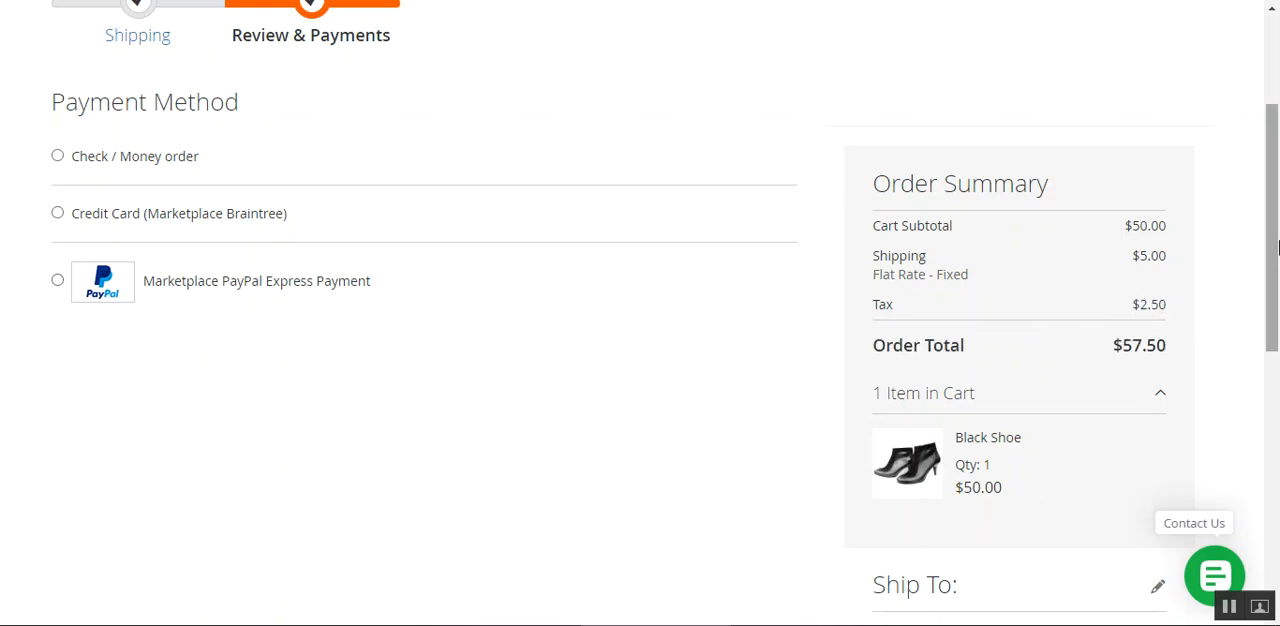
mouse_move(1277, 248)
left_mouse_down()
mouse_move(1278, 177)
mouse_move(1278, 237)
left_mouse_up()
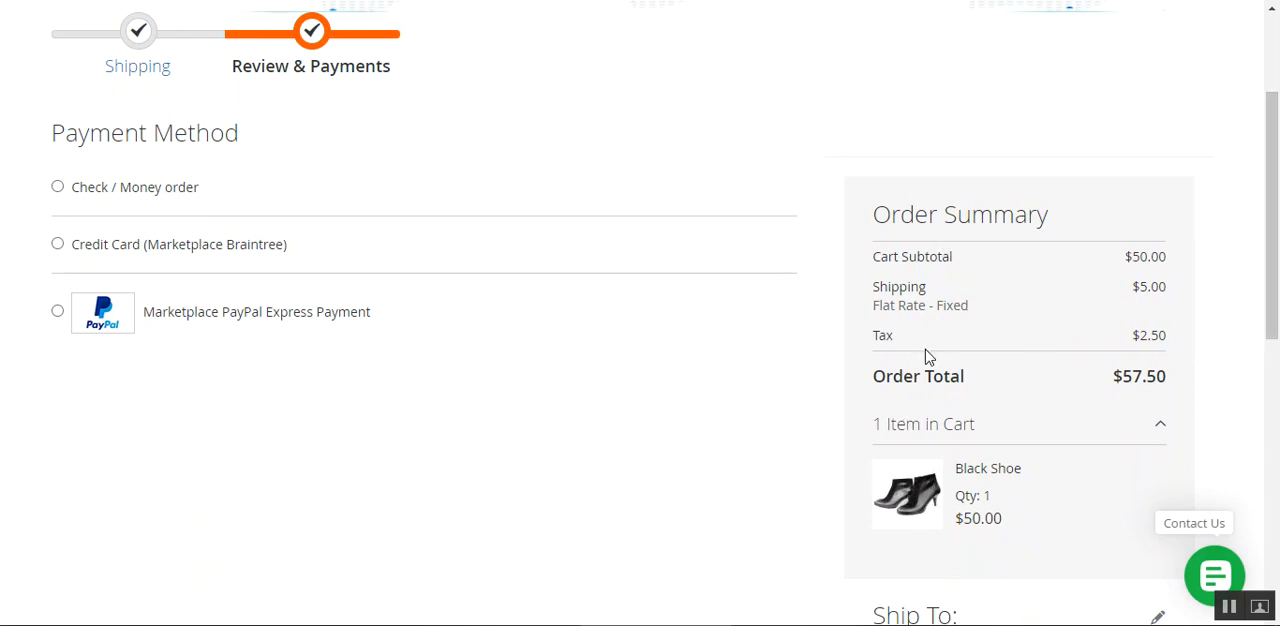
left_click_drag(869, 337, 895, 338)
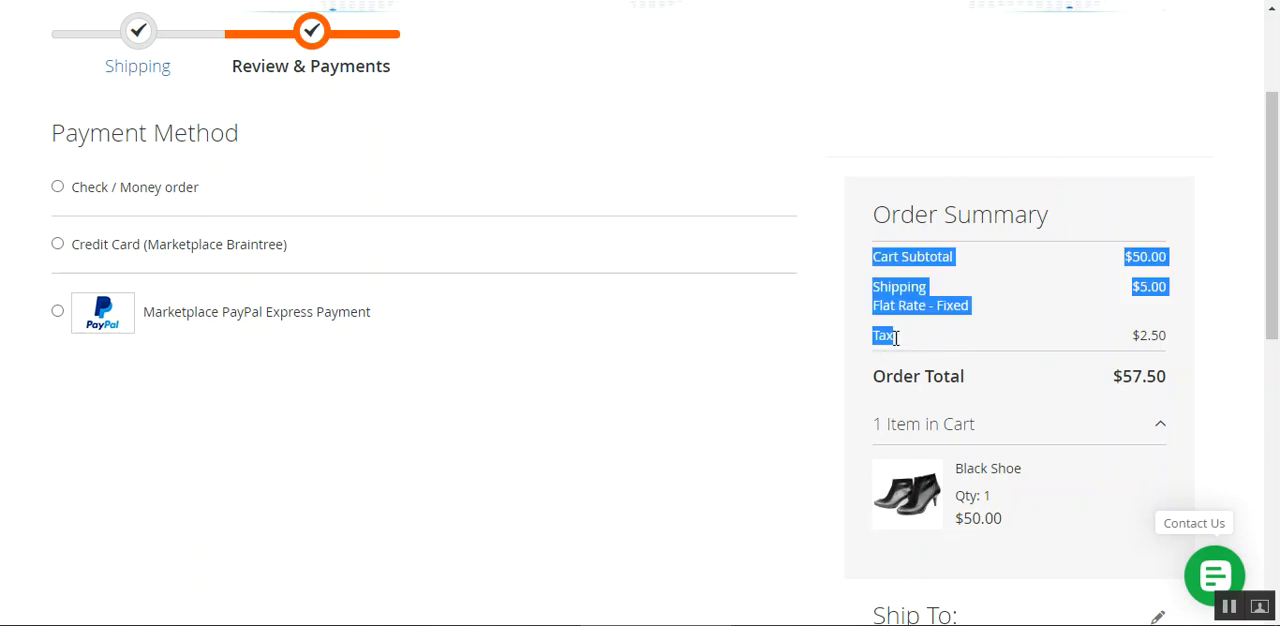
left_click(938, 345)
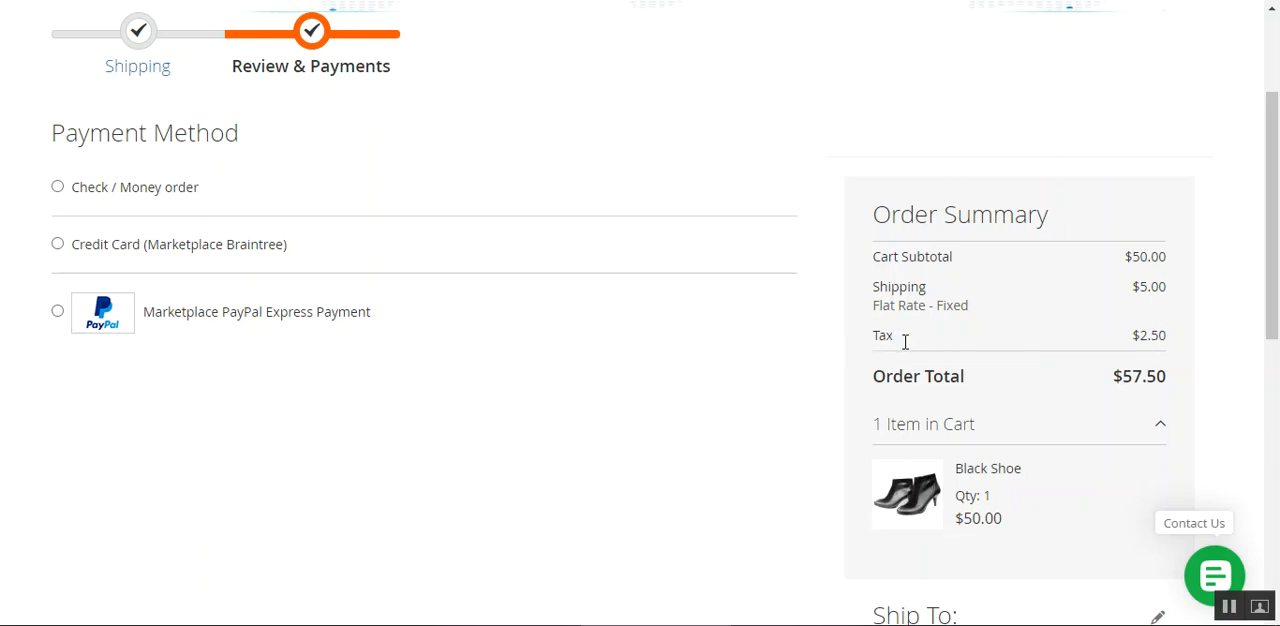
left_click_drag(905, 342, 1173, 341)
left_click(662, 403)
scroll(363, 377, "up", 2)
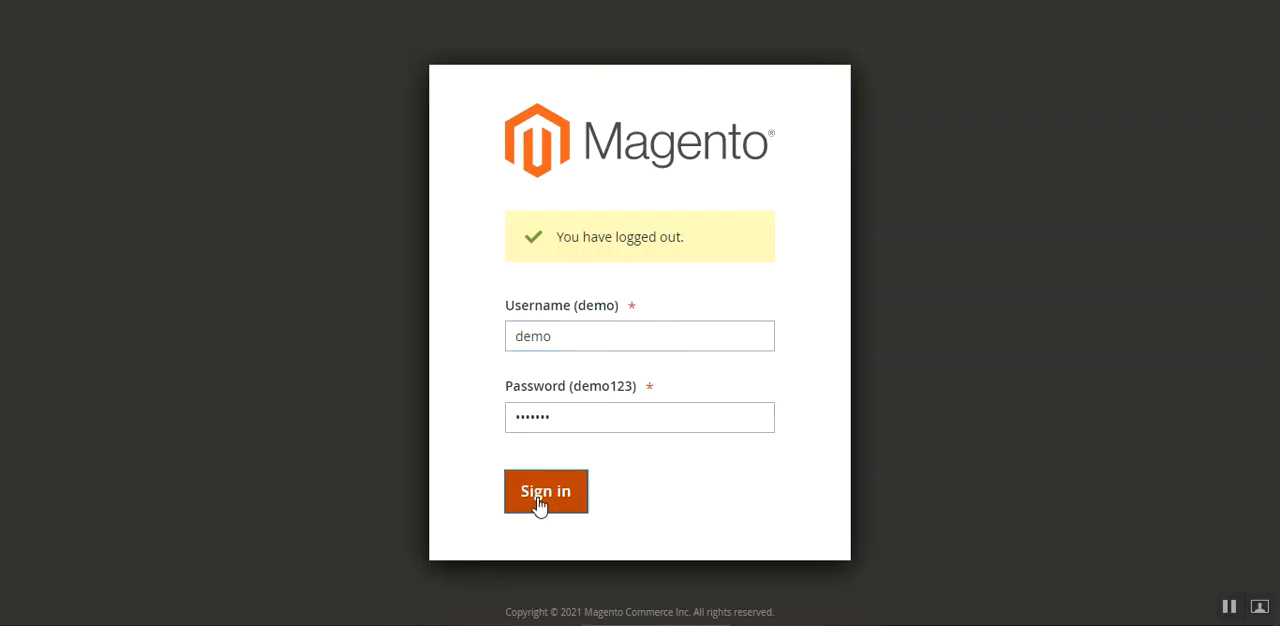
Switch to the Magento admin dashboard and dismiss the incoming message.
left_click(540, 502)
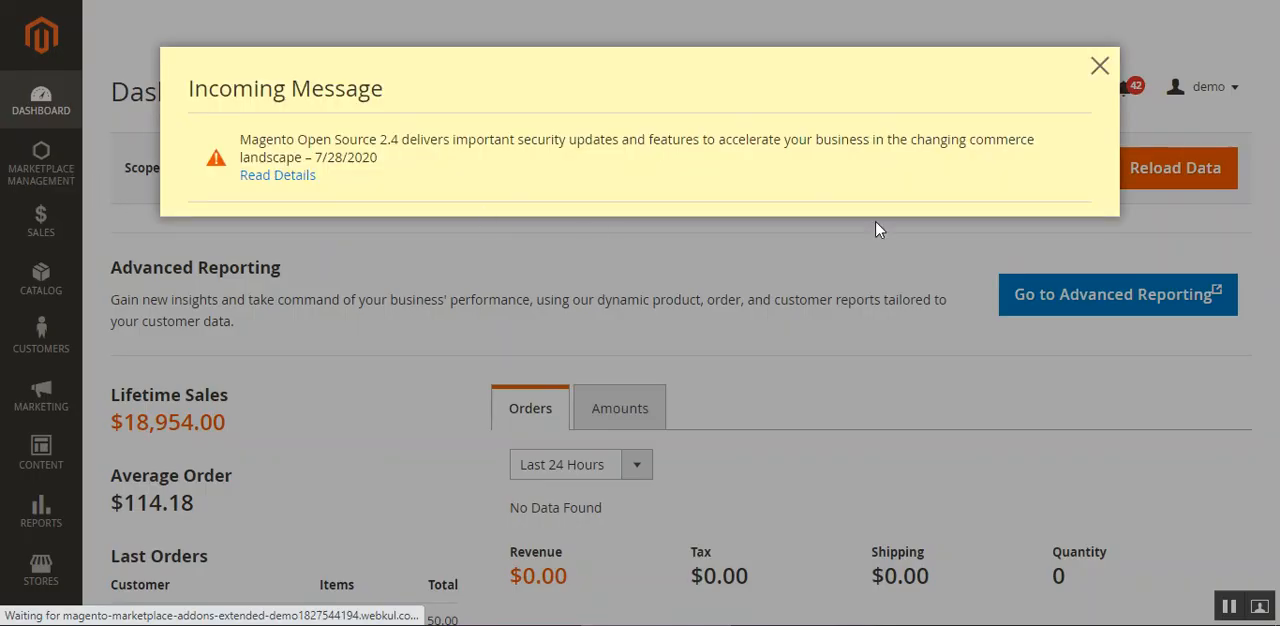
left_click(1098, 63)
Open the Seller Tax Manager settings in the store configuration and view the Marketplace Seller Tax Email options.
scroll(30, 450, "down", 4)
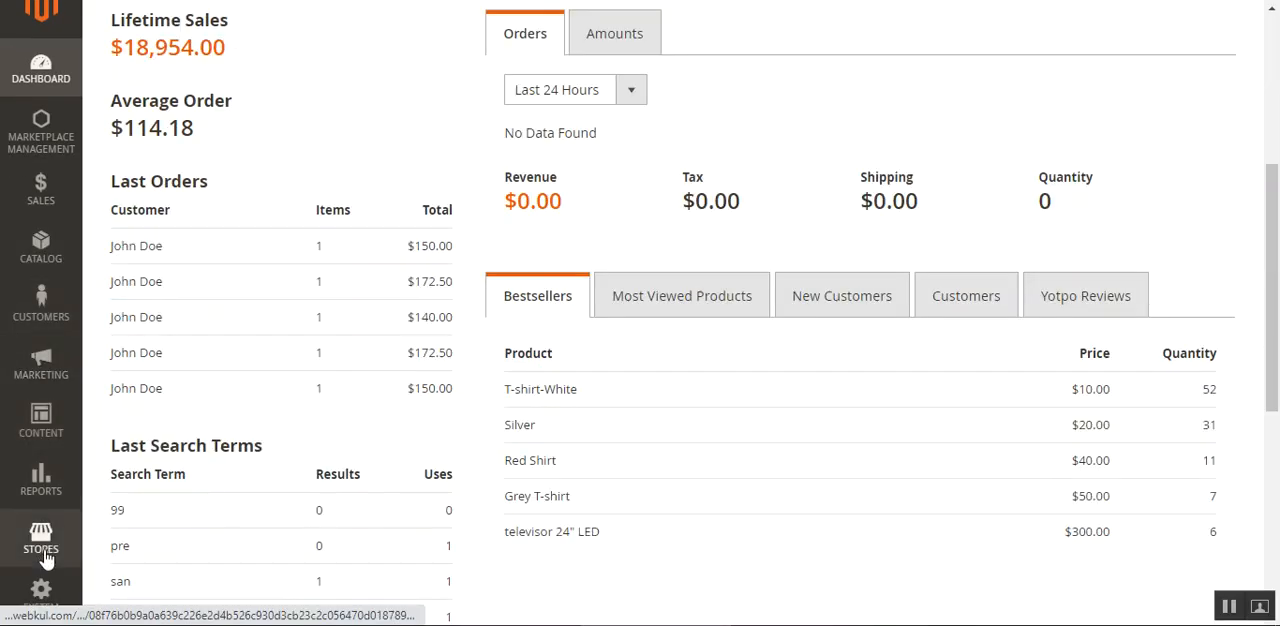
left_click(41, 566)
left_click(187, 199)
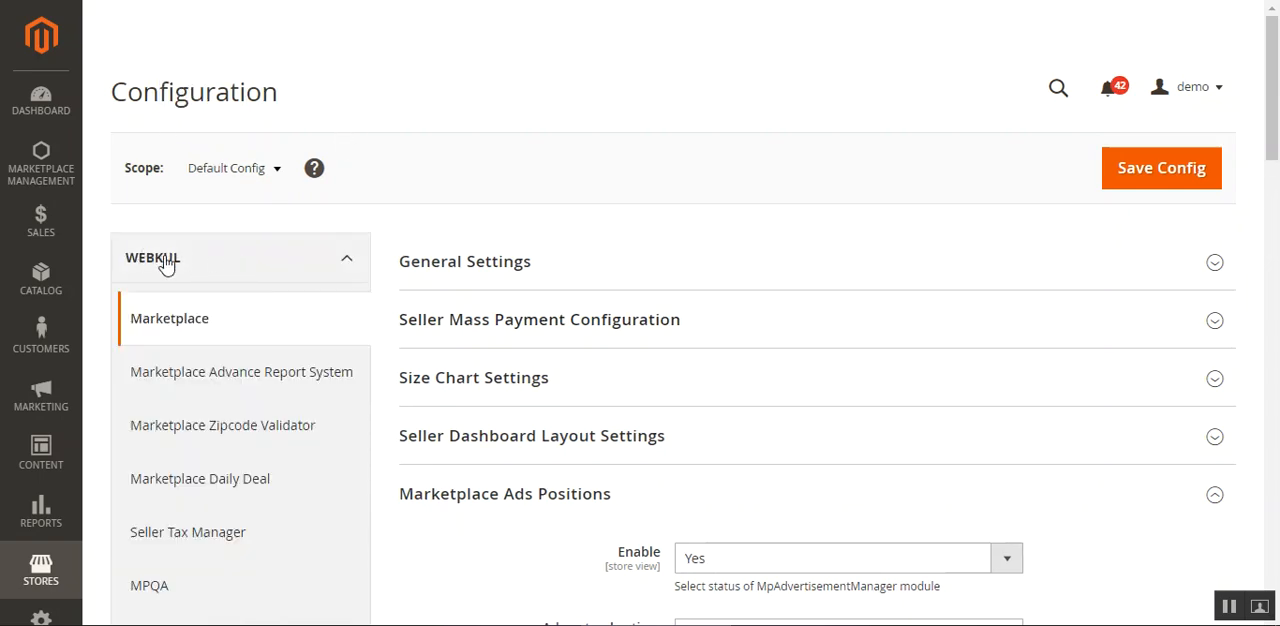
scroll(284, 290, "down", 2)
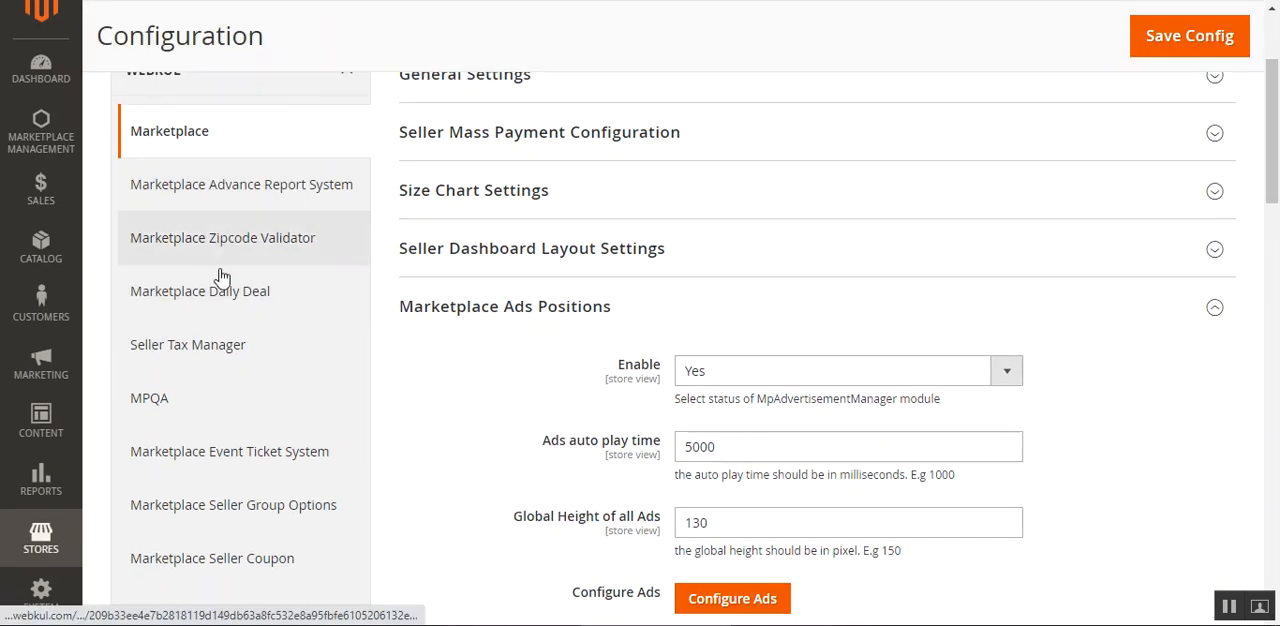
left_click(212, 353)
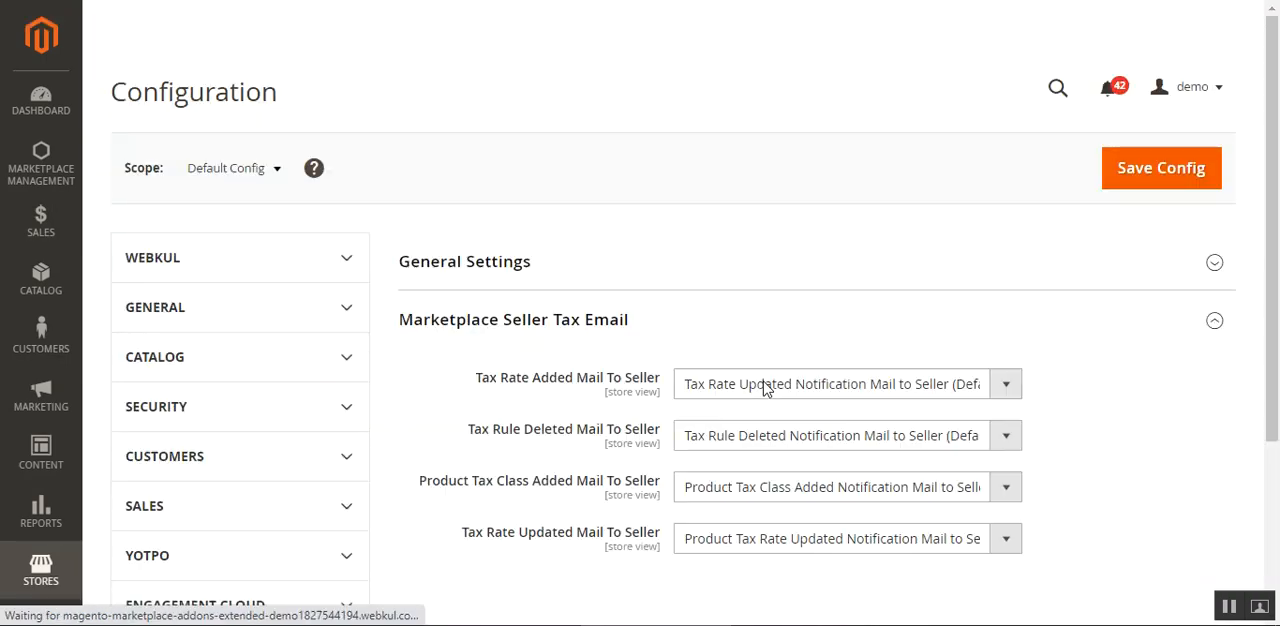
left_click_drag(1272, 198, 1272, 250)
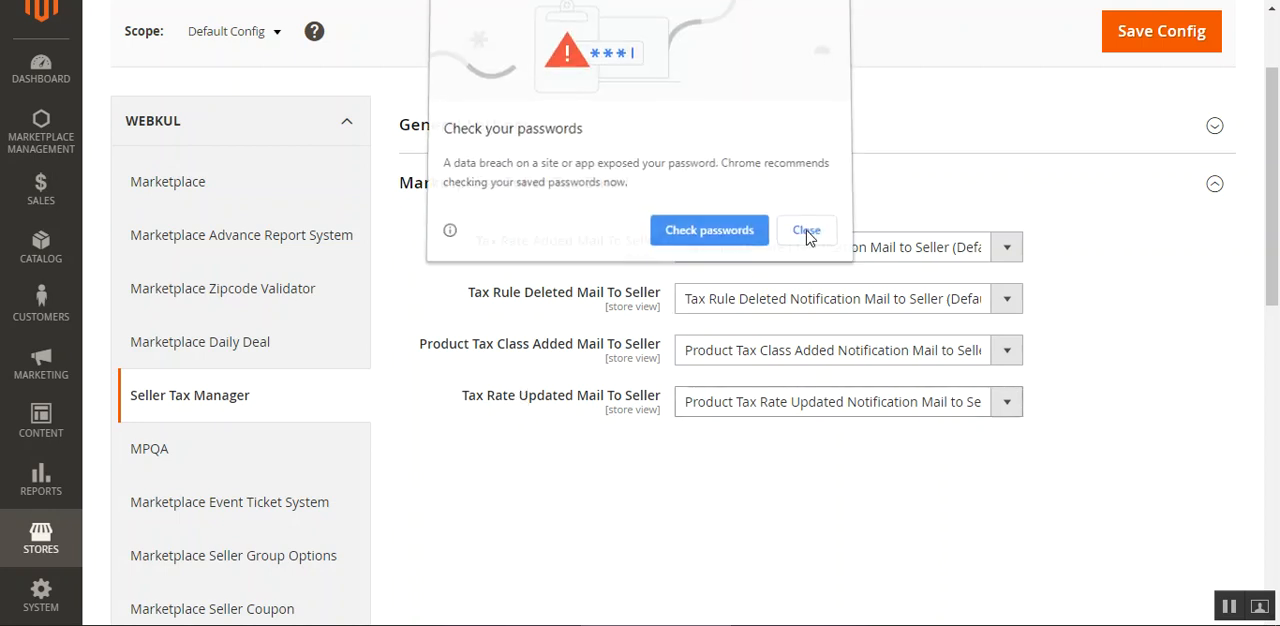
Dismiss the password warning and examine the four seller notification settings under Marketplace Seller Tax Email.
left_click(798, 234)
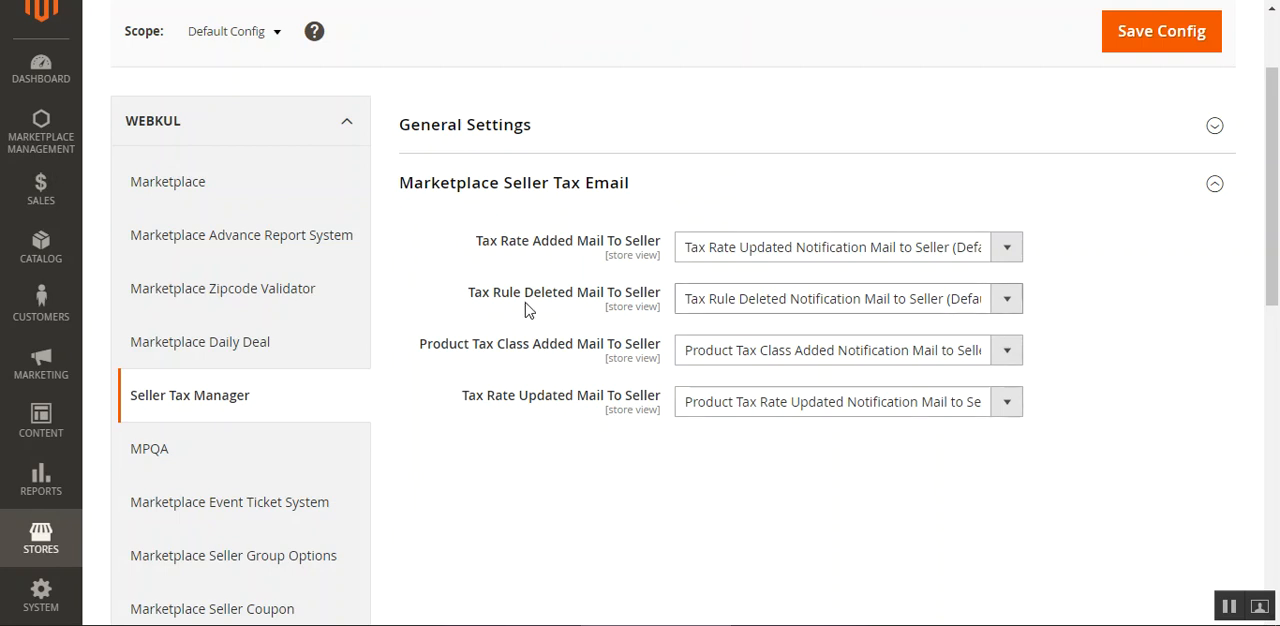
left_click_drag(500, 293, 574, 297)
left_click(475, 355)
left_click_drag(449, 345, 580, 350)
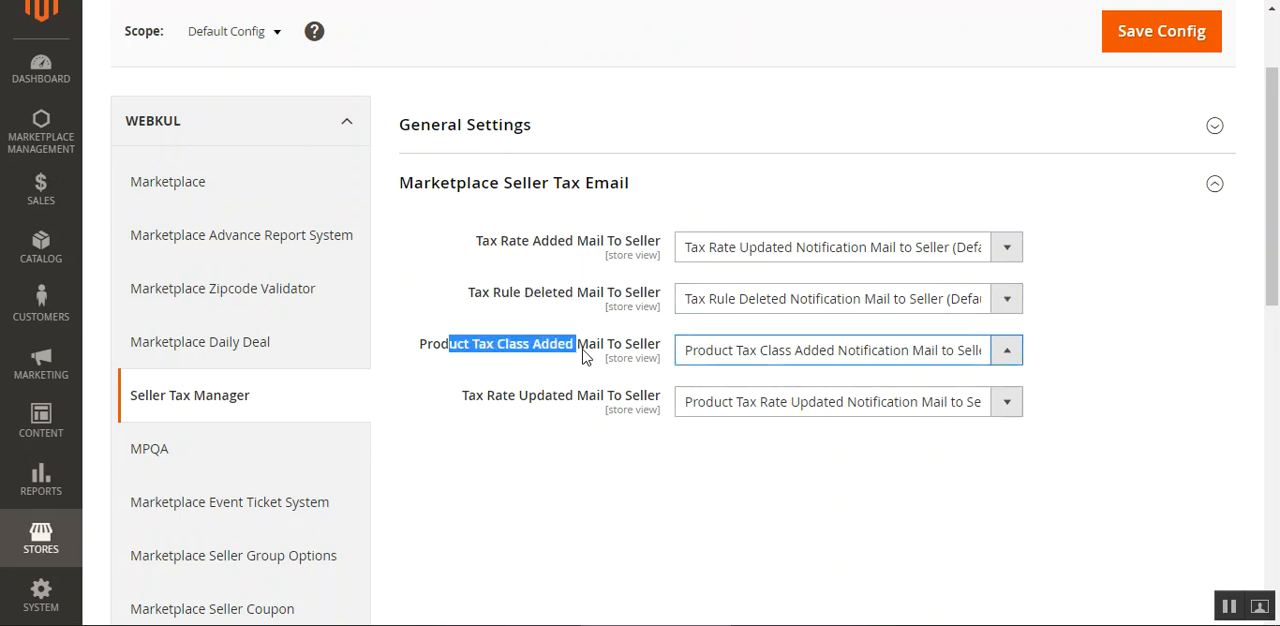
left_click(471, 400)
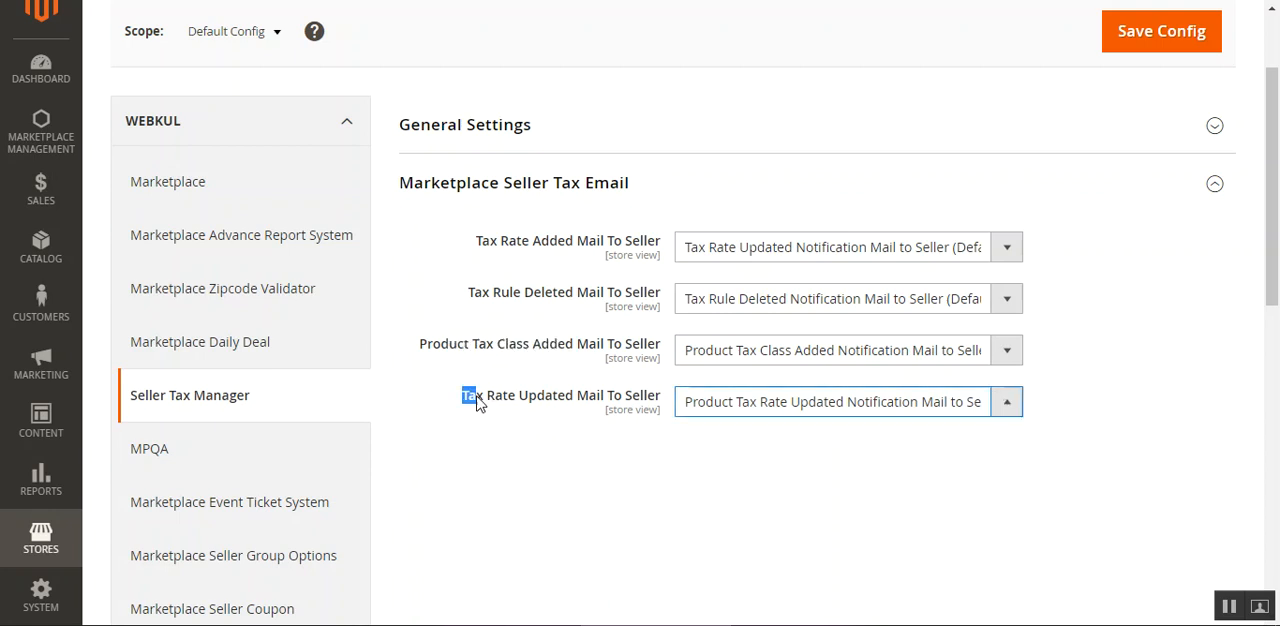
left_click_drag(463, 398, 589, 400)
left_click(596, 452)
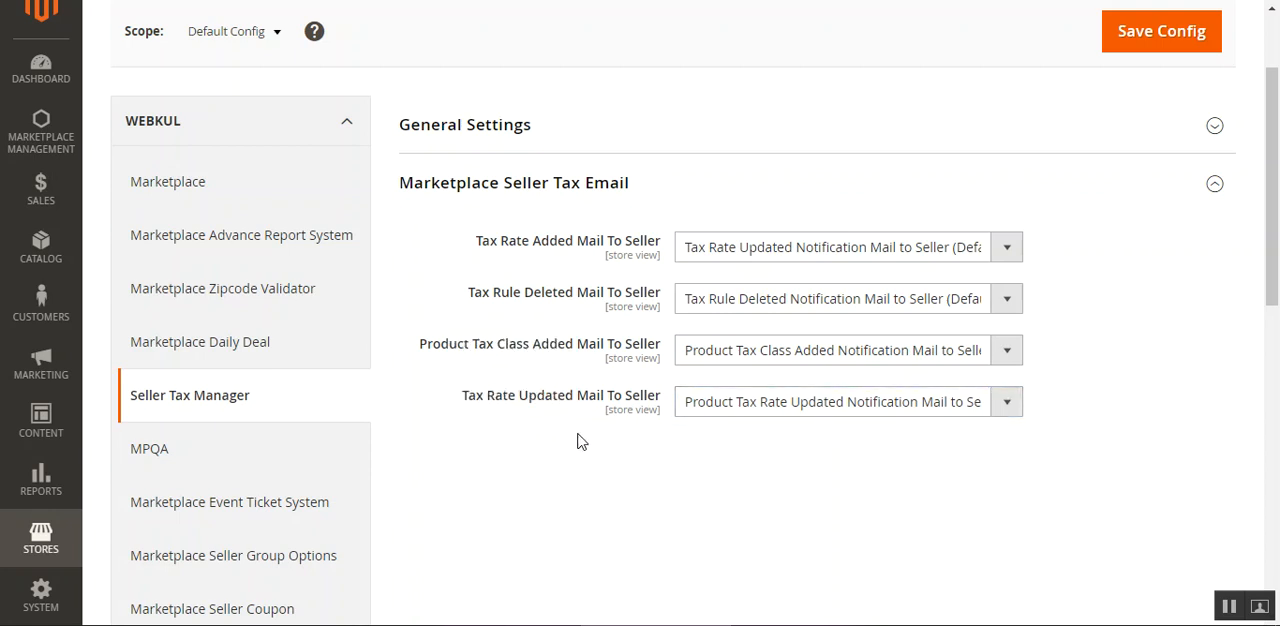
left_click(556, 242)
scroll(521, 363, "up", 2)
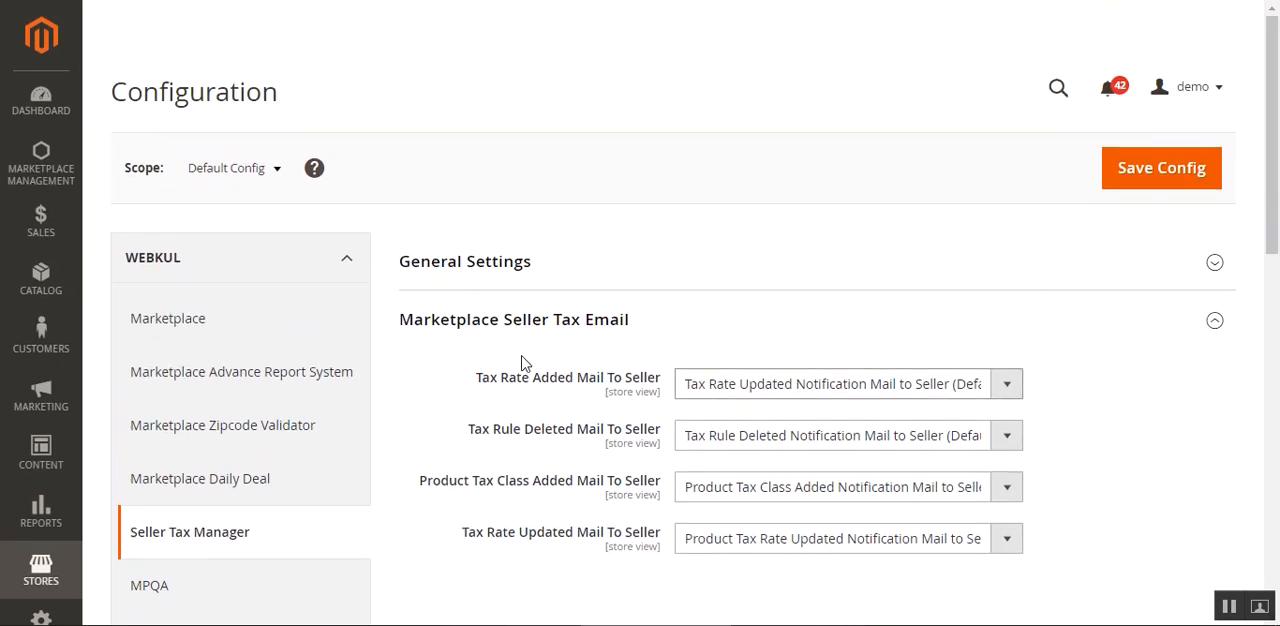
In General Settings, try setting Enable Module For Frontend to No and restore it to Yes.
left_click(500, 264)
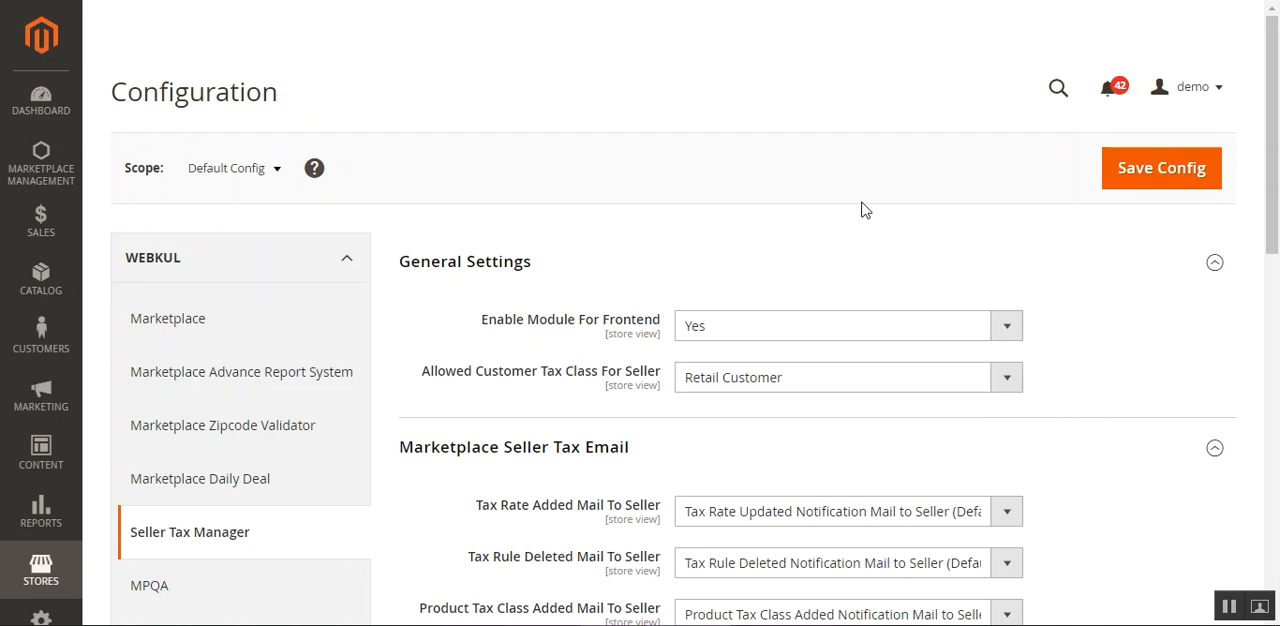
left_click(737, 323)
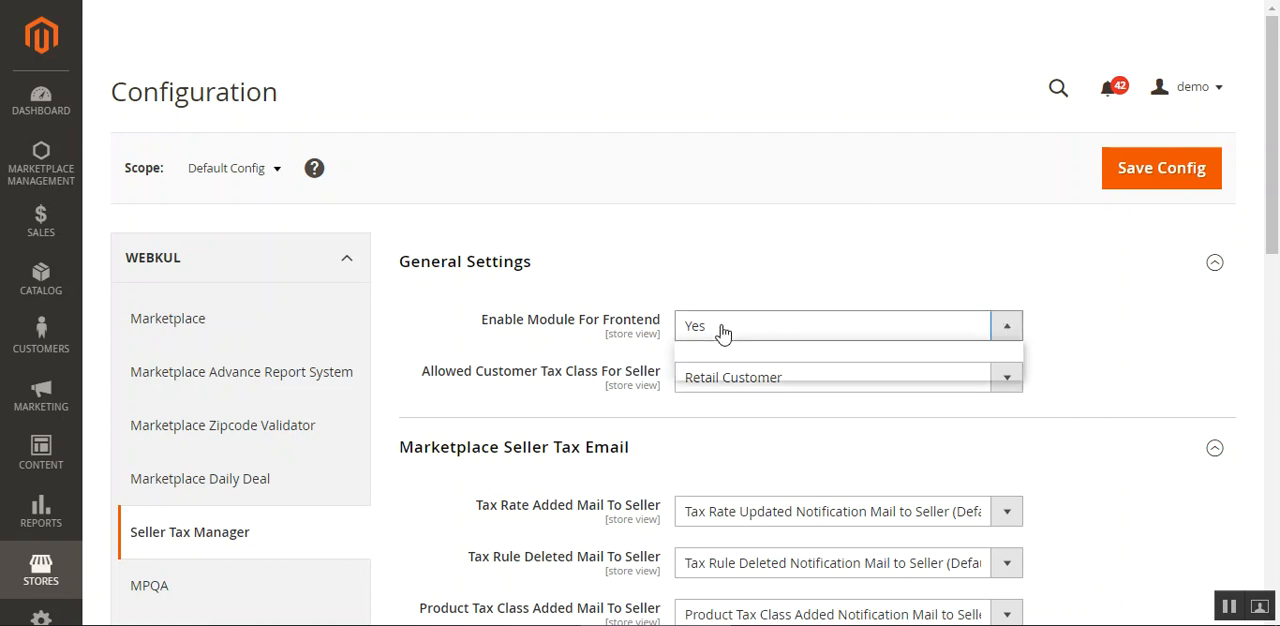
left_click(719, 372)
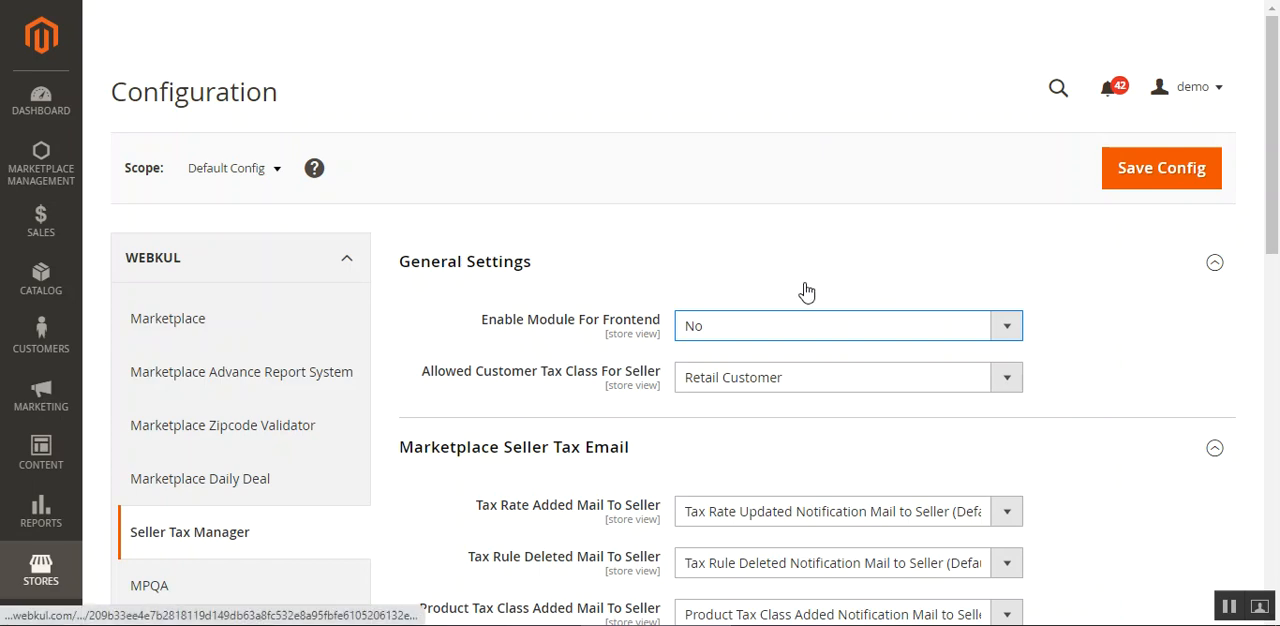
left_click(745, 328)
left_click(737, 349)
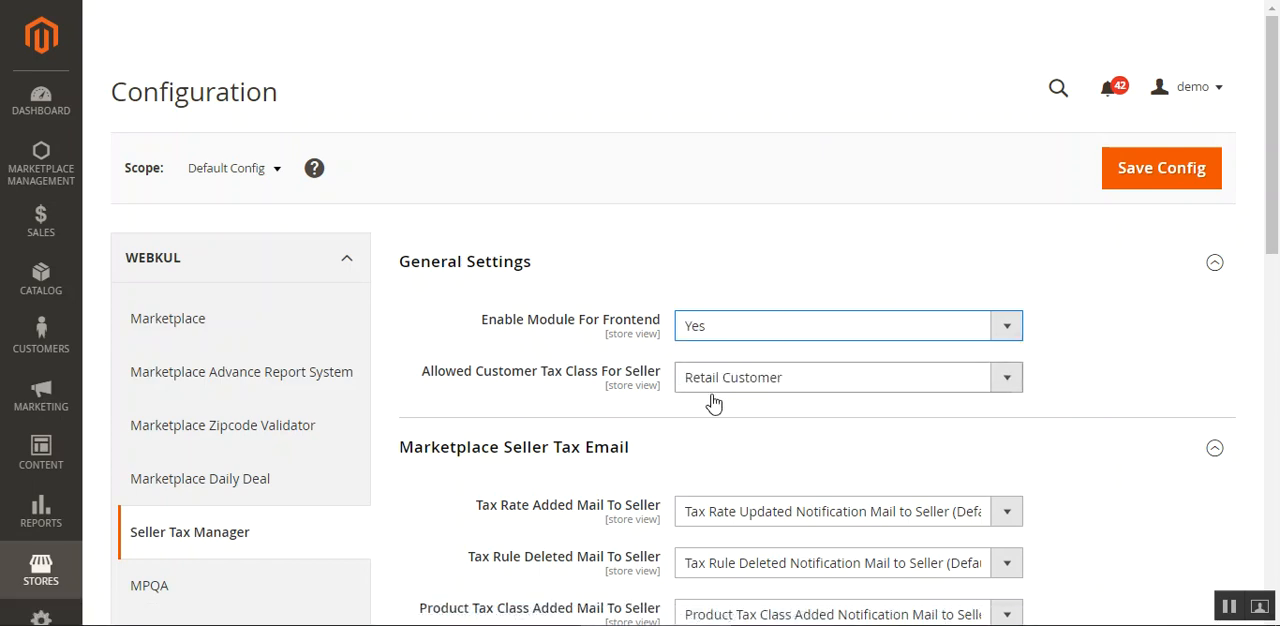
Examine the choices available for Allowed Customer Tax Class For Seller, keeping Retail Customer selected.
left_click_drag(438, 375, 630, 397)
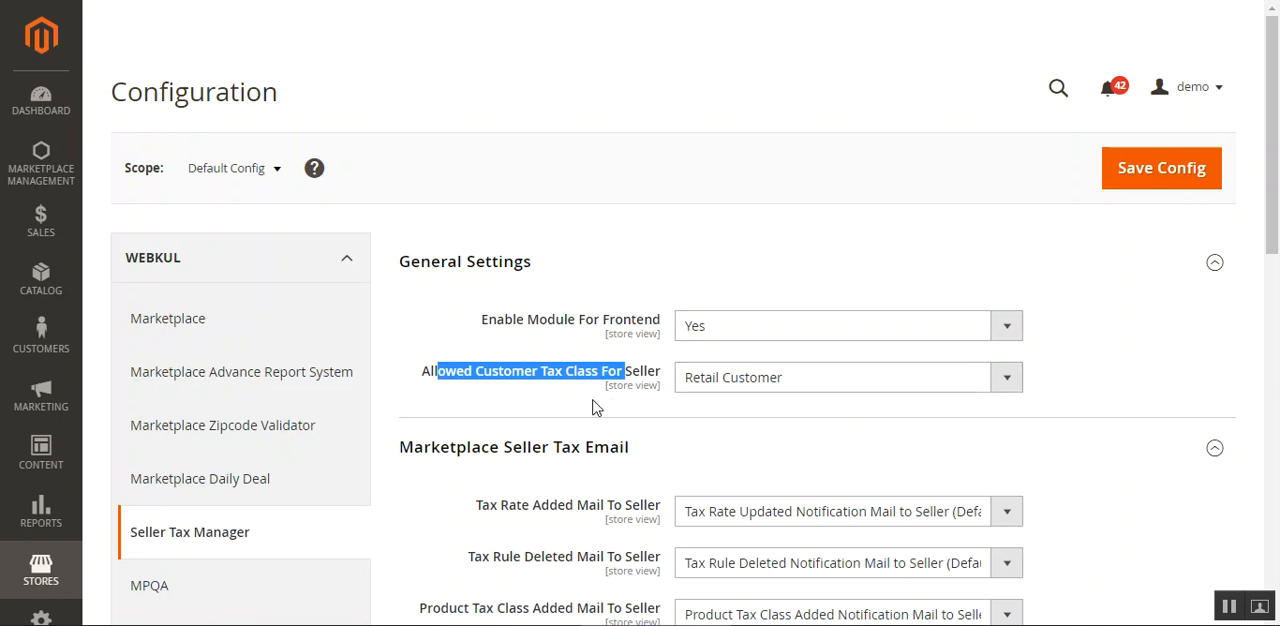
left_click(650, 410)
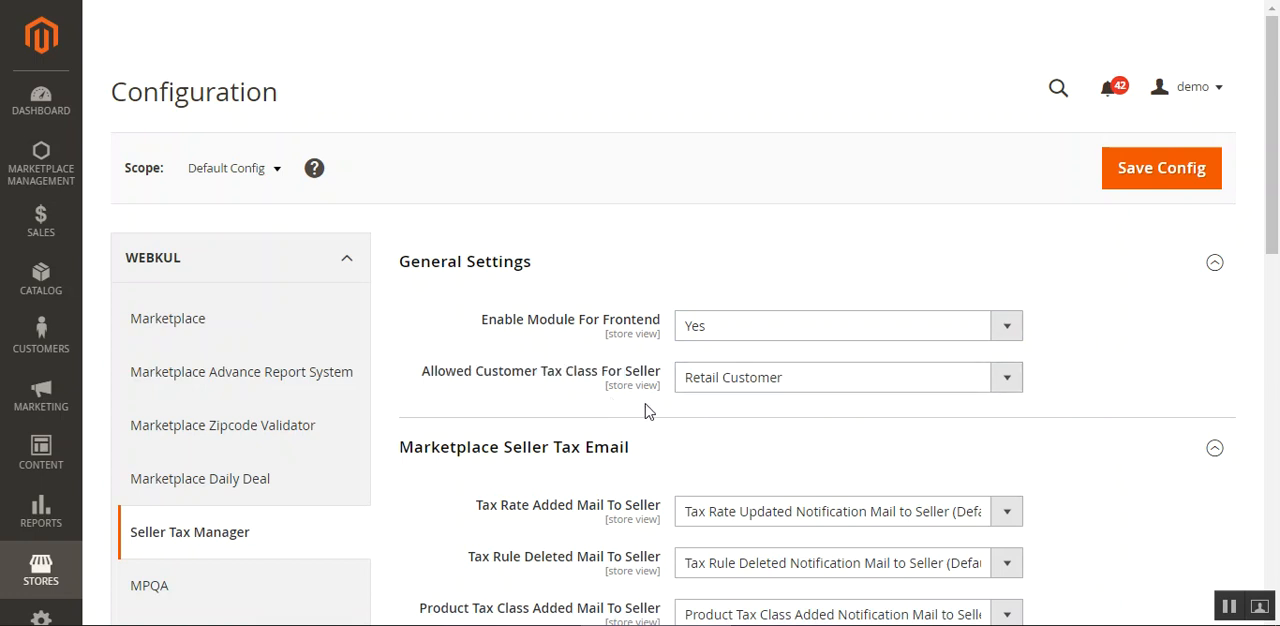
left_click(1006, 386)
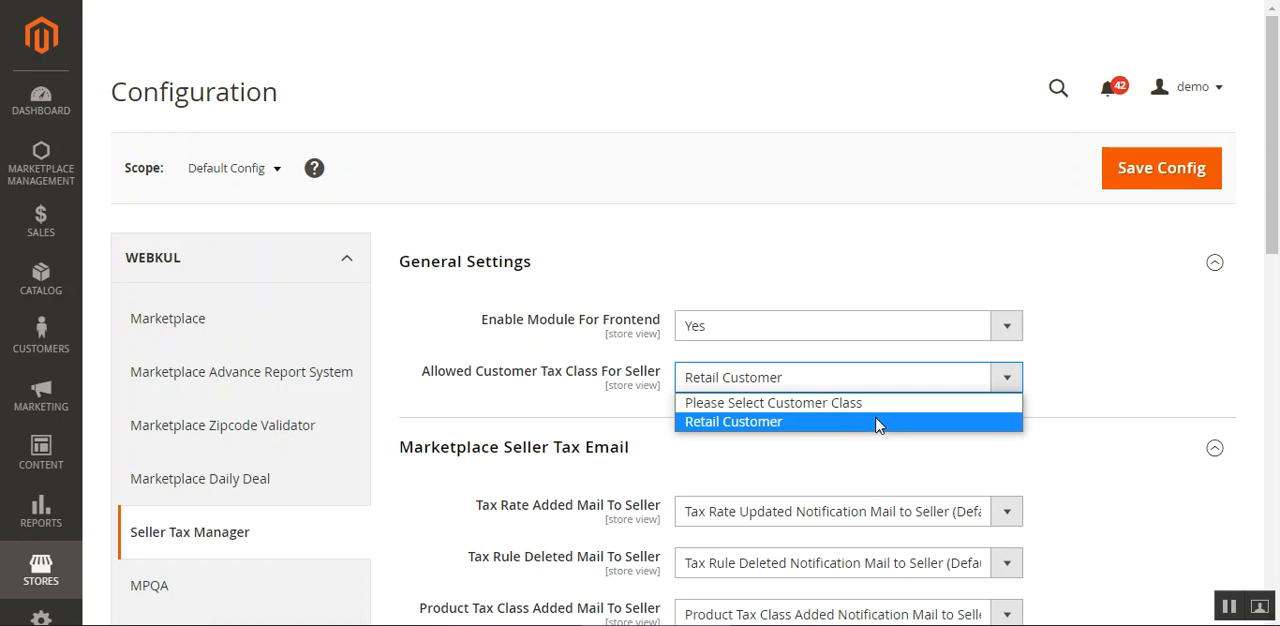
left_click(1112, 378)
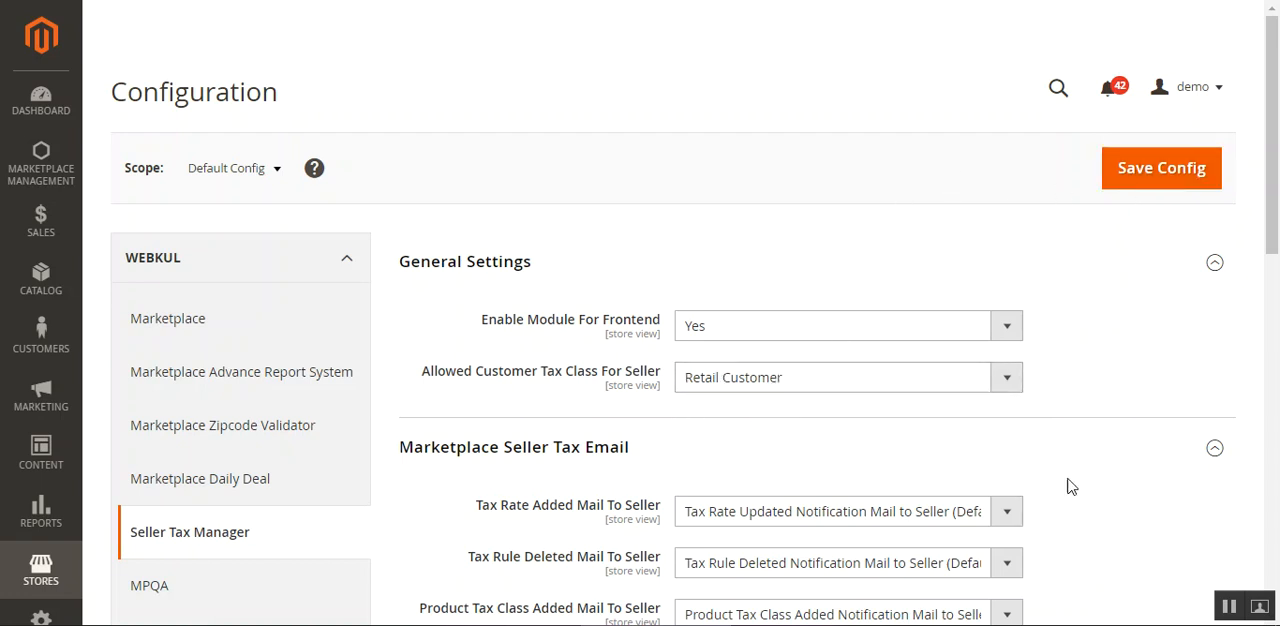
mouse_move(1277, 165)
left_mouse_down()
mouse_move(1271, 400)
mouse_move(1274, 160)
left_mouse_up()
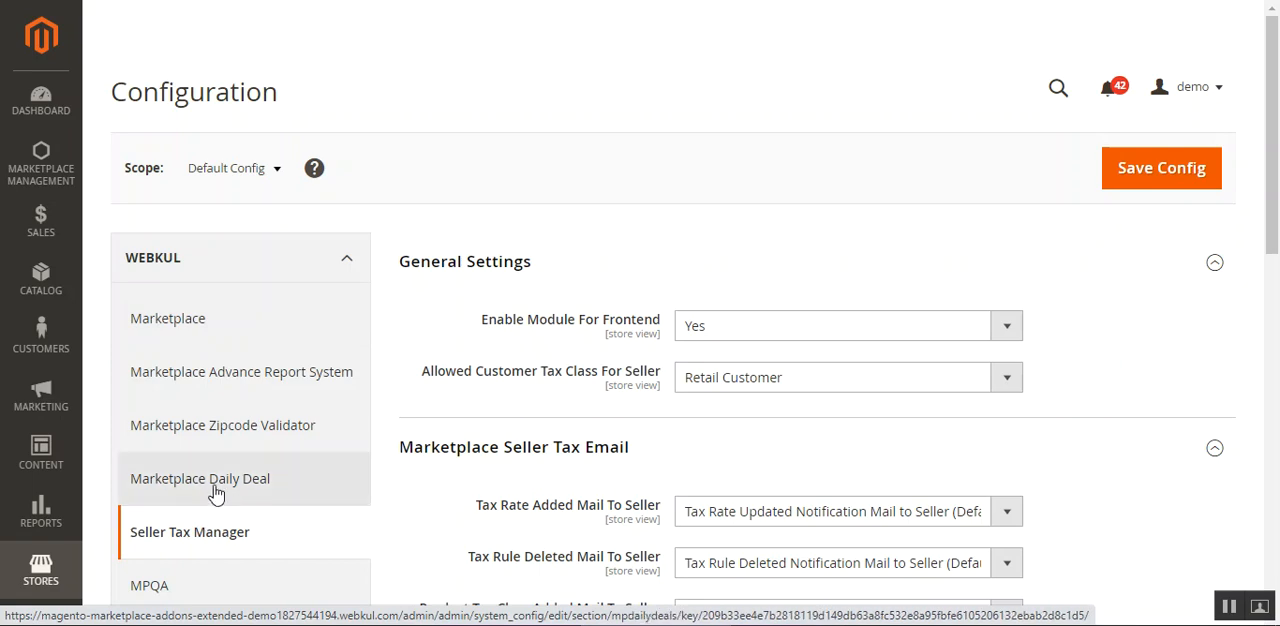
Open the Tax Manager's Order Tax Details and Seller Tax Rules pages from Marketplace Management in separate browser tabs.
left_click(45, 178)
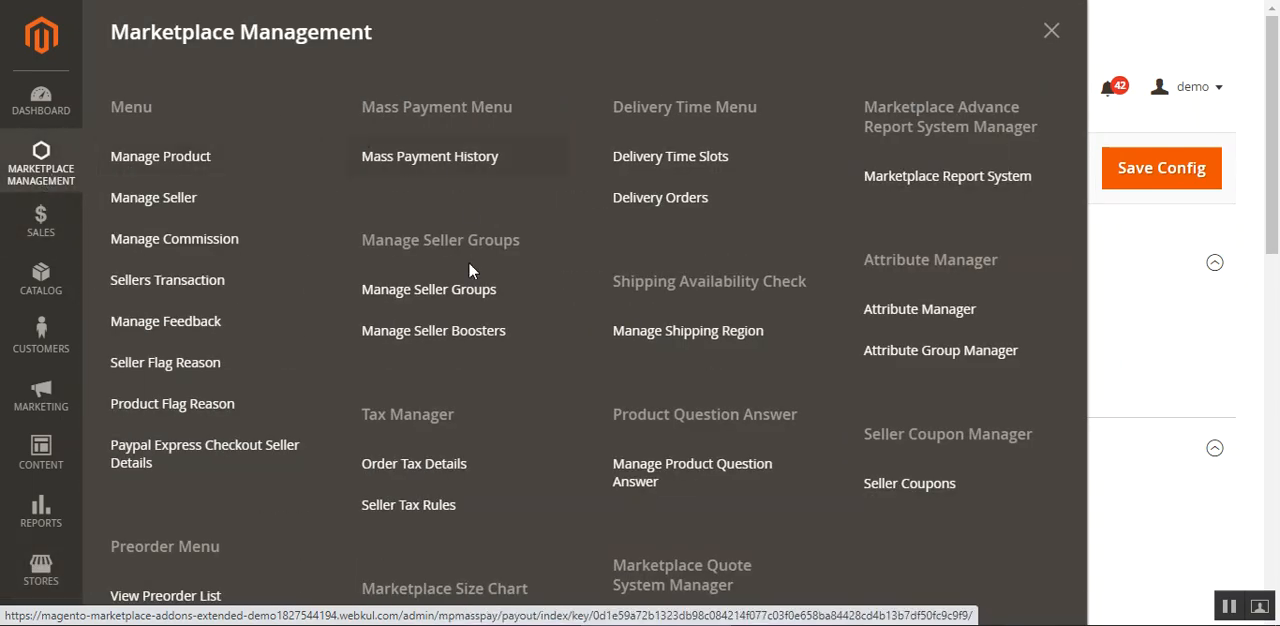
left_click_drag(378, 415, 438, 418)
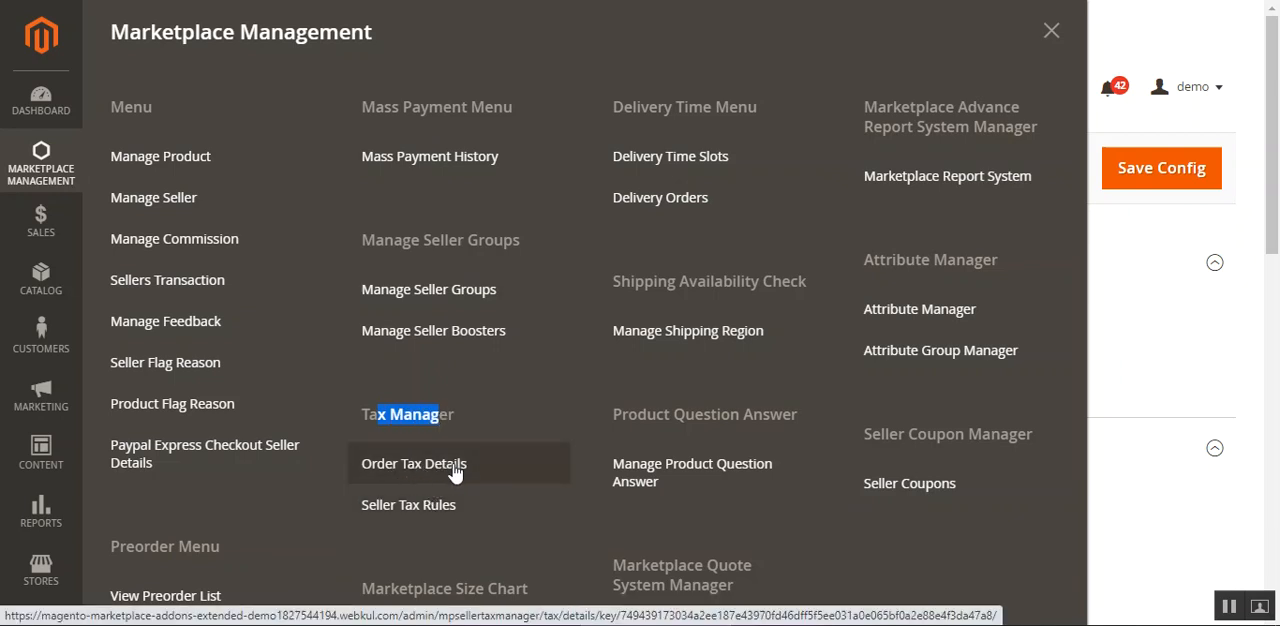
right_click(415, 509)
right_click(380, 471)
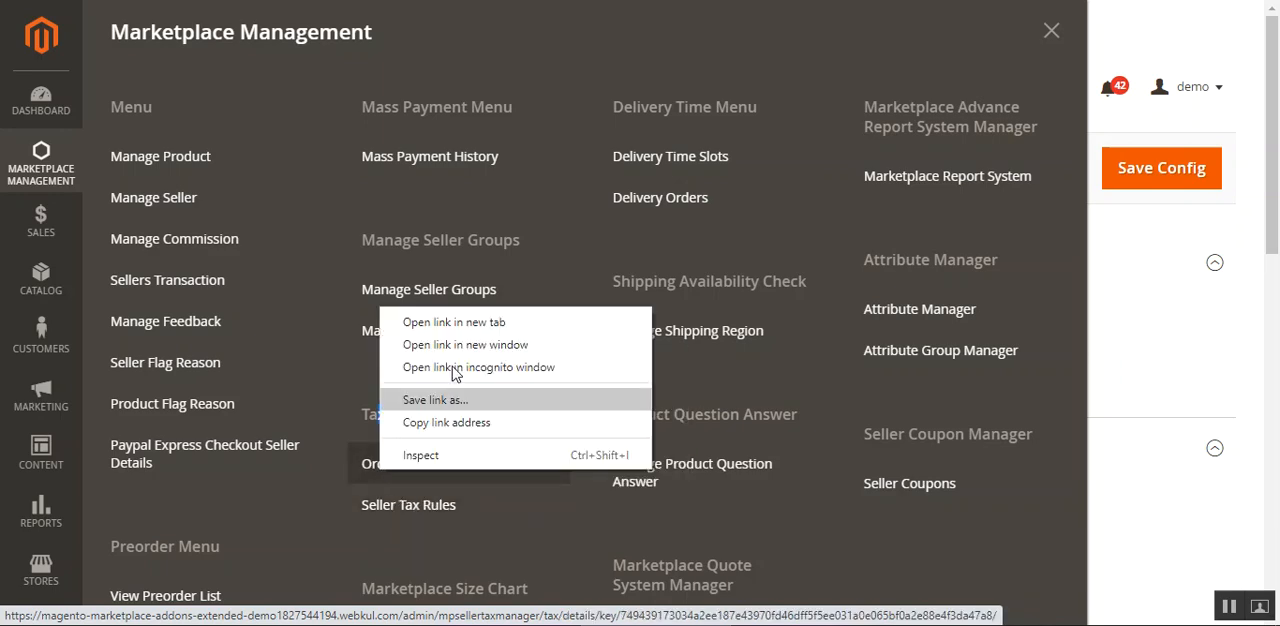
left_click(463, 326)
right_click(406, 508)
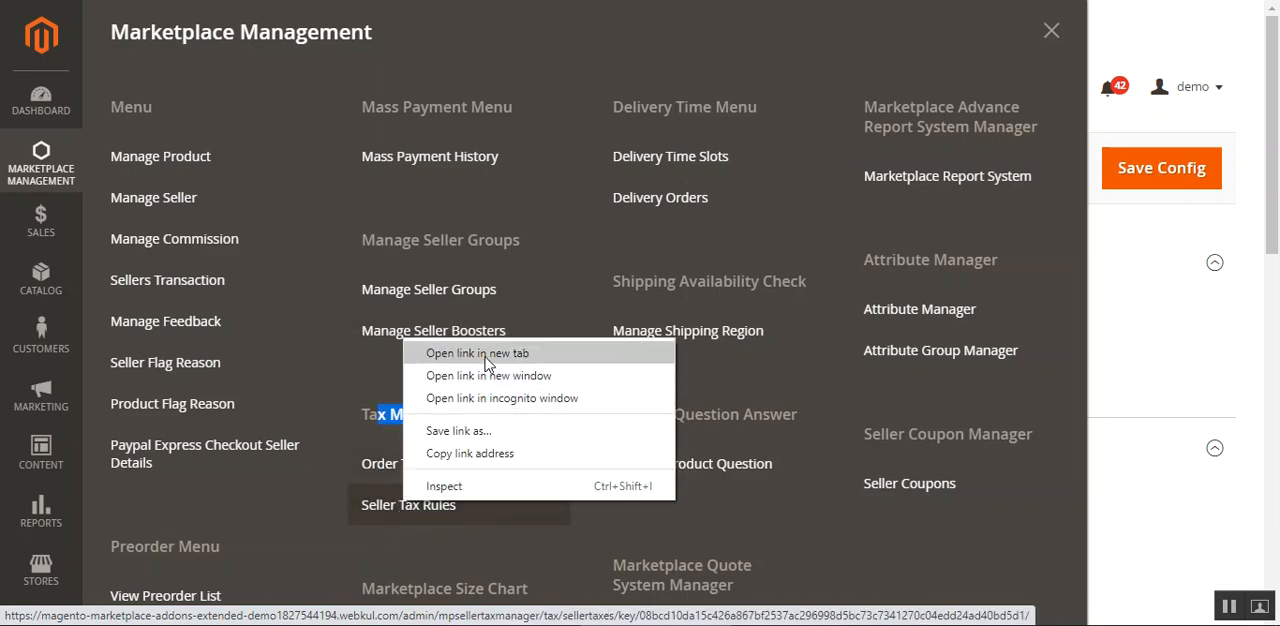
left_click(434, 352)
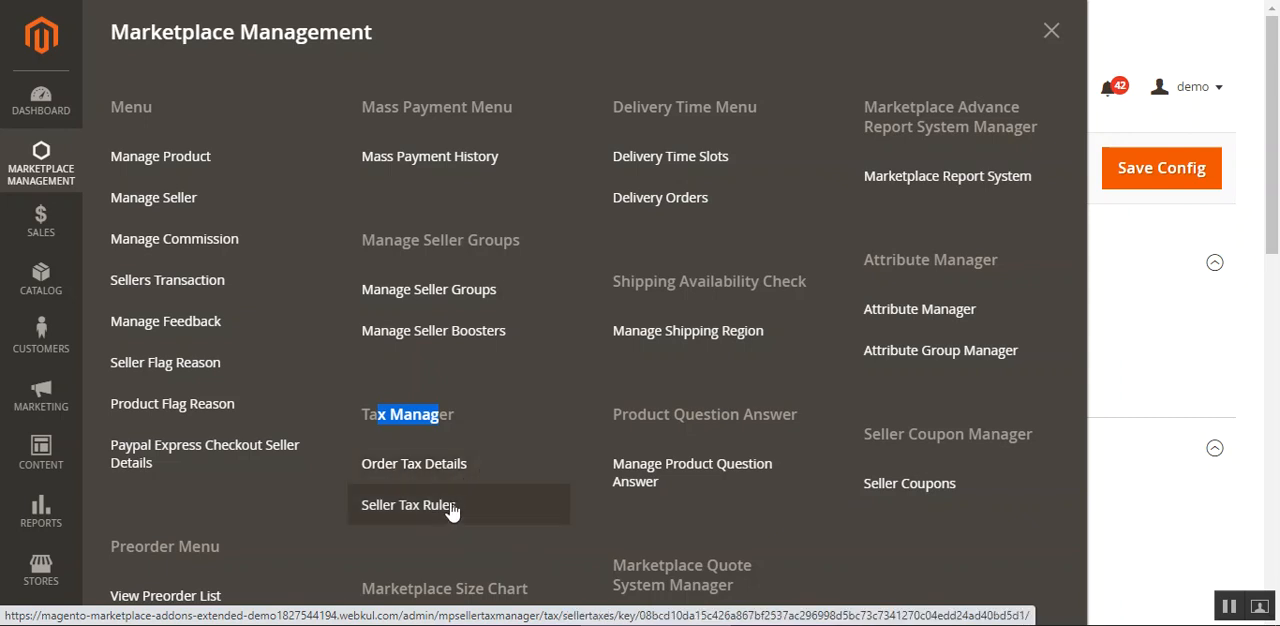
left_click(413, 466)
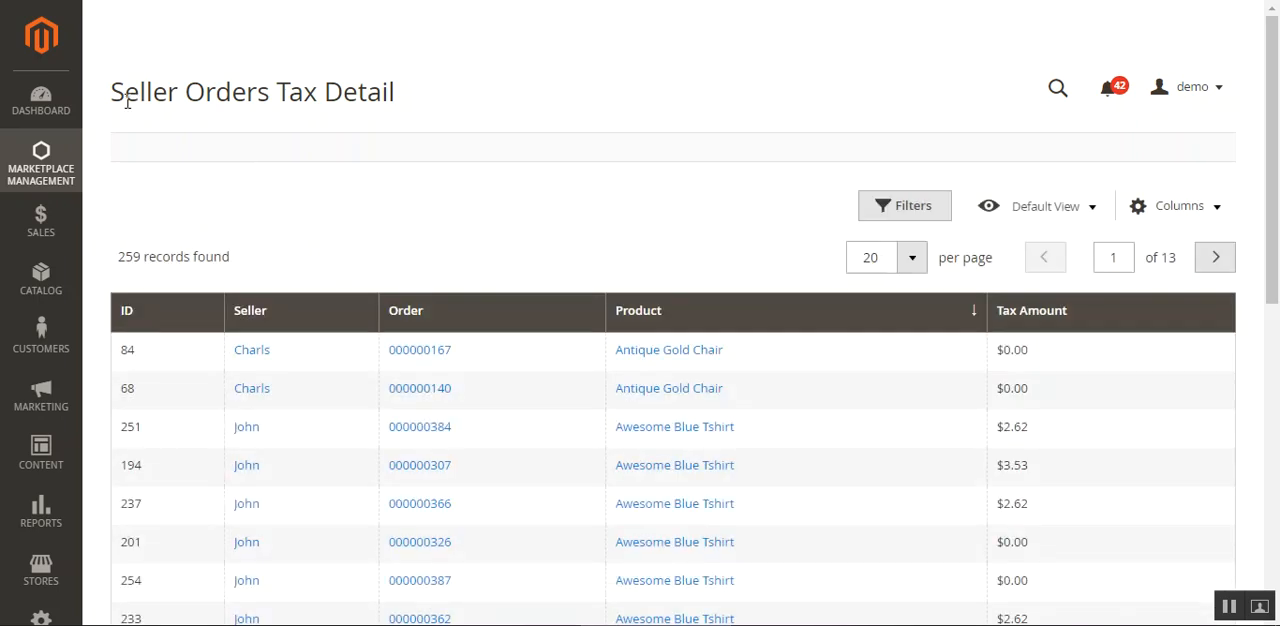
Review the seller, order, product and tax amount records on the Seller Orders Tax Detail page.
left_click_drag(178, 92, 410, 108)
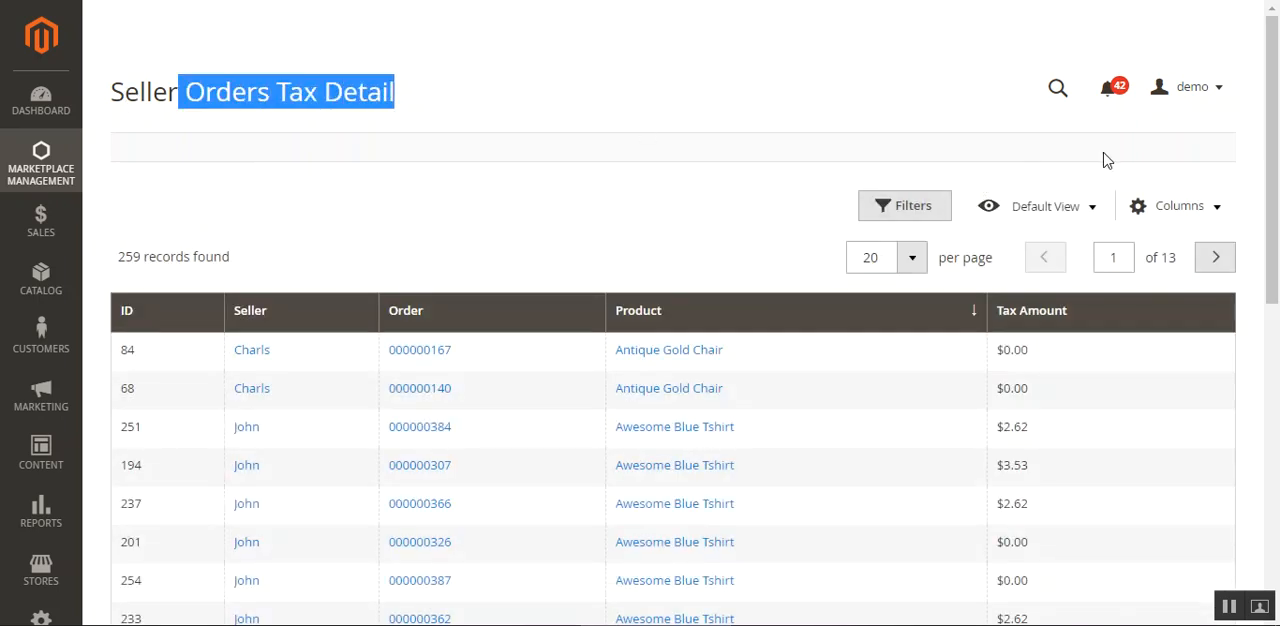
scroll(1276, 163, "down", 1)
scroll(1276, 163, "down", 1)
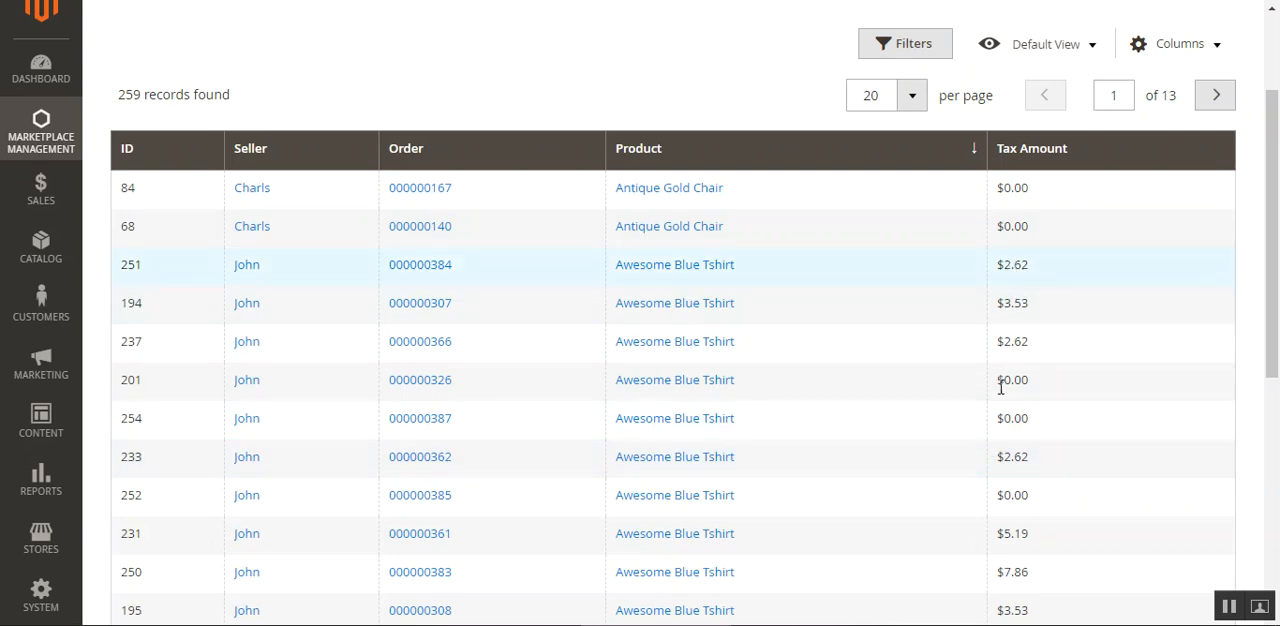
Open the first Awesome Blue Tshirt order in the list and examine the tax amount under Items Ordered.
left_click(434, 270)
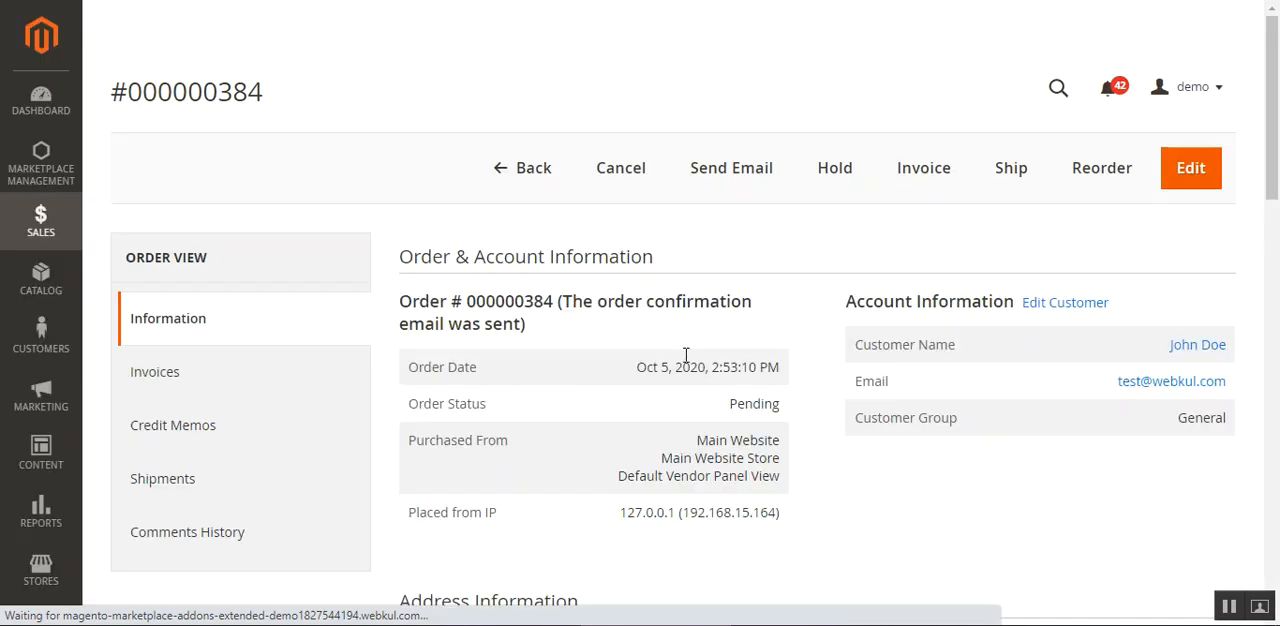
left_click_drag(1272, 172, 1272, 440)
left_click_drag(932, 336, 966, 338)
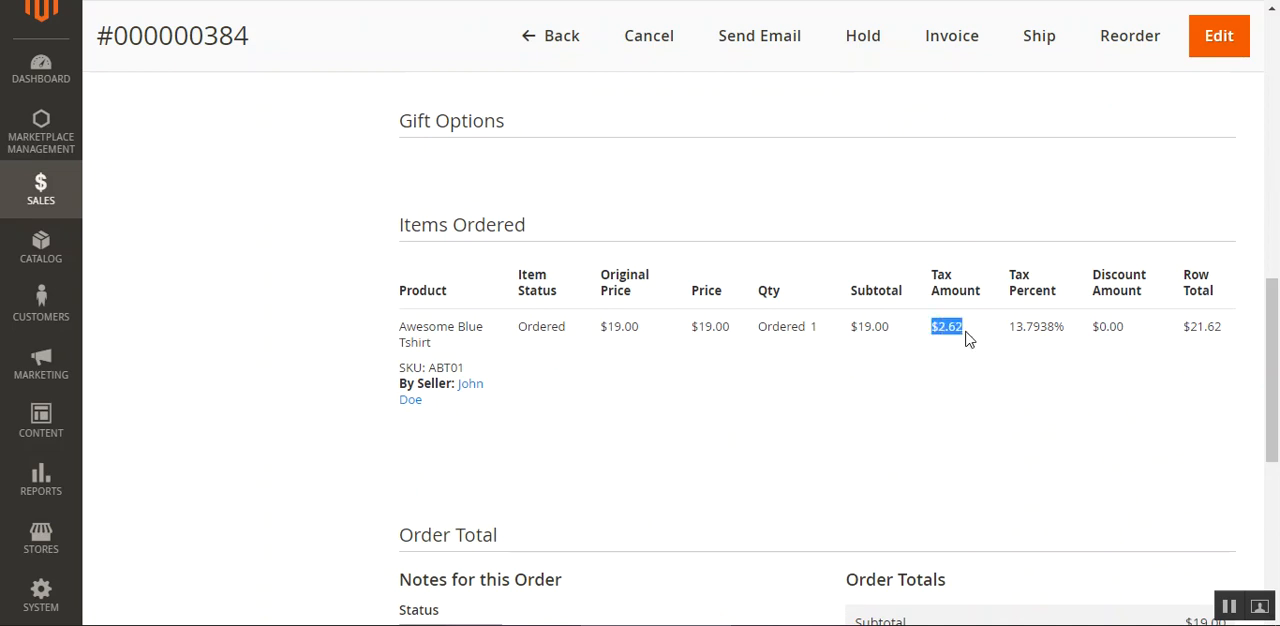
left_click(960, 363)
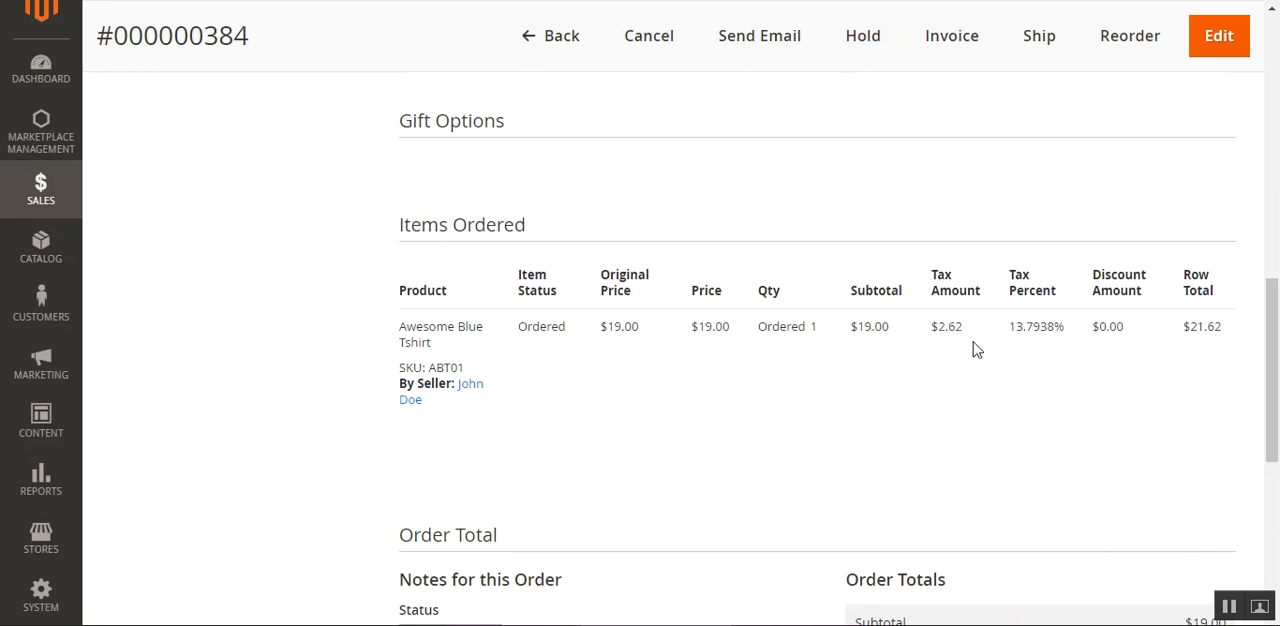
left_click_drag(1275, 375, 1275, 360)
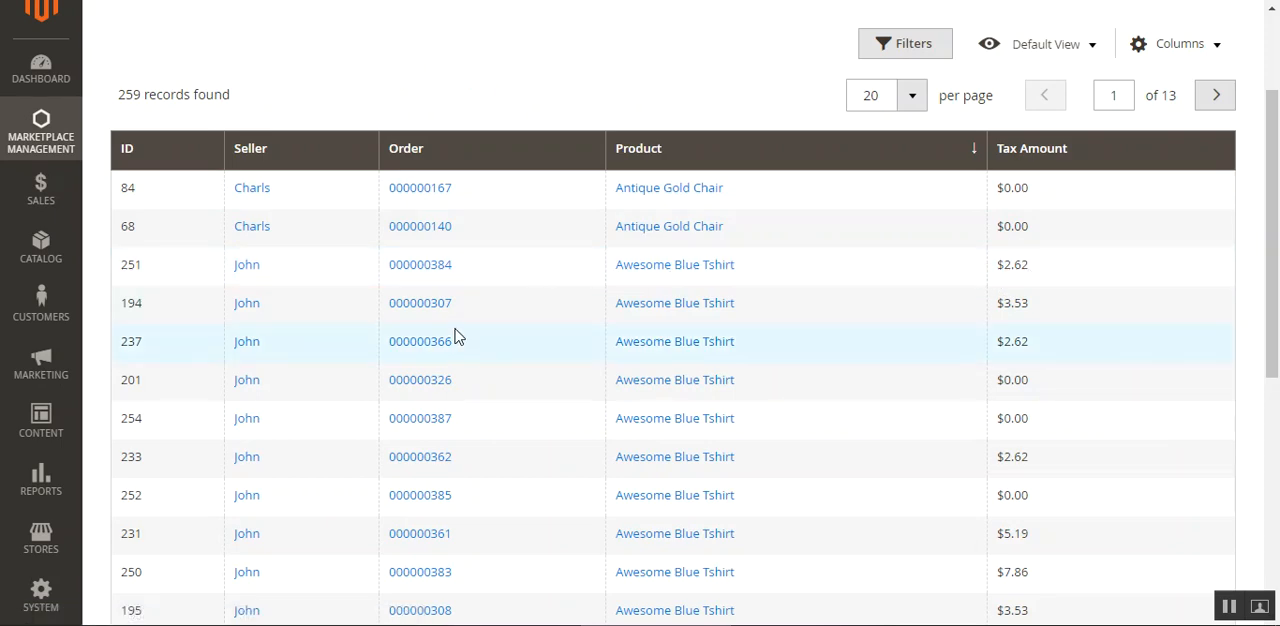
Return to the Seller Orders Tax Detail list and look through the remaining records on the page.
scroll(455, 338, "up", 2)
scroll(420, 414, "down", 4)
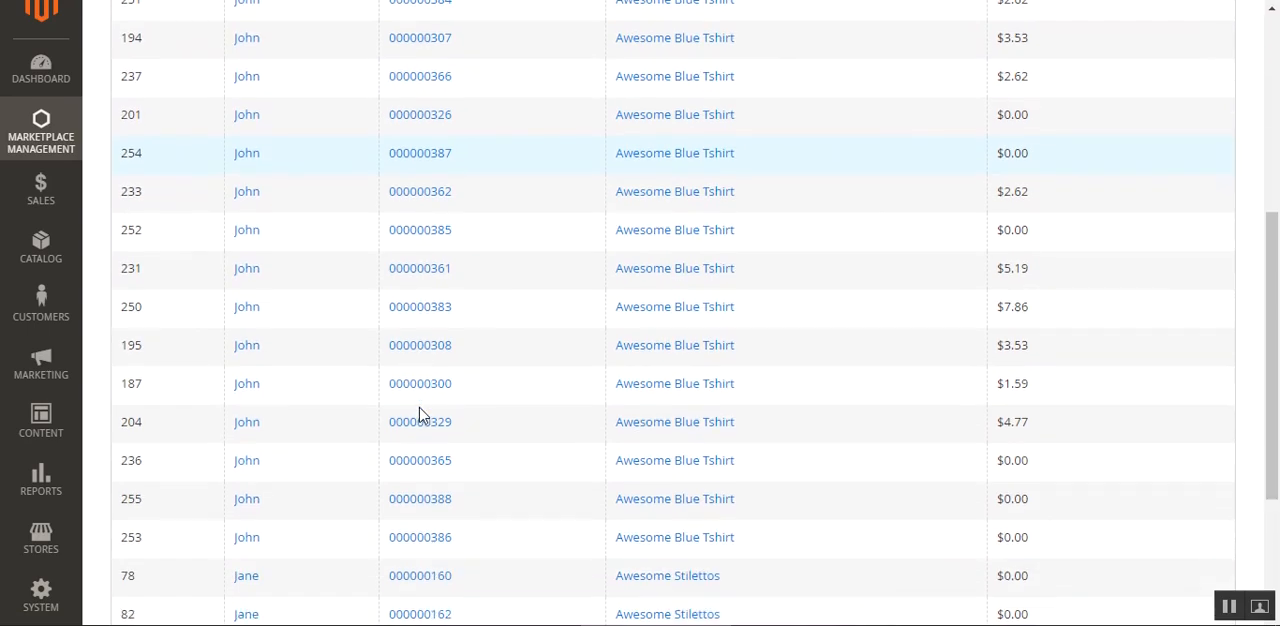
scroll(420, 414, "down", 3)
scroll(420, 414, "up", 7)
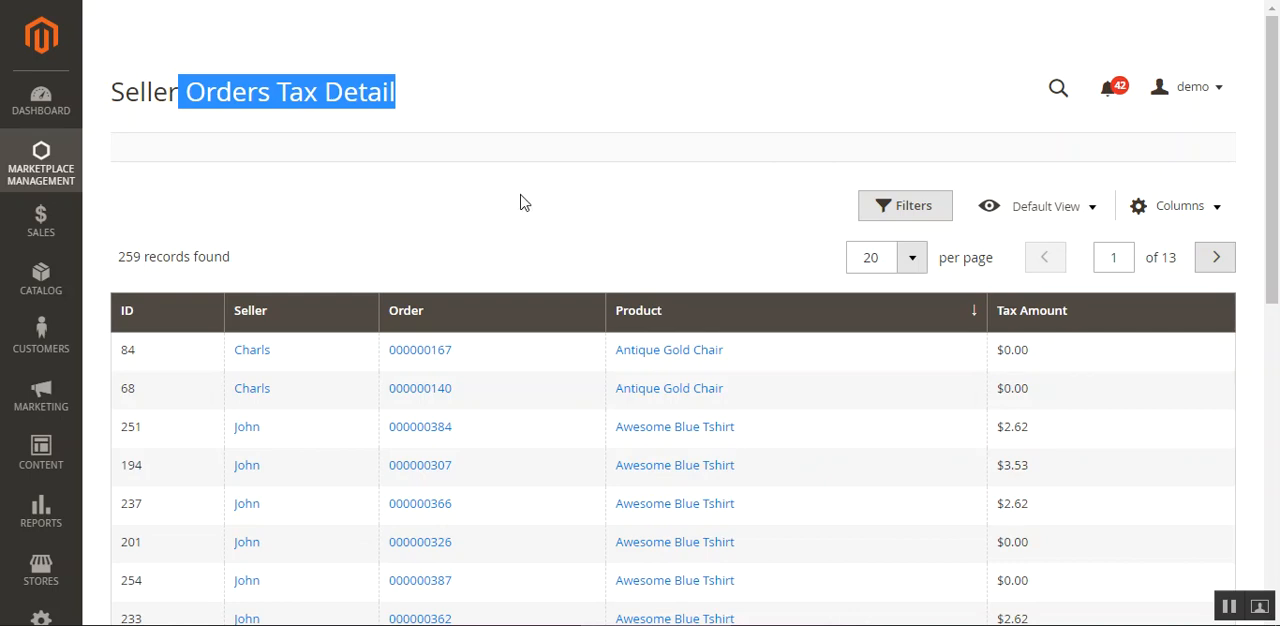
Switch to the Sellers Tax Rules page and review the rules with their tax classes and rates.
left_click(40, 165)
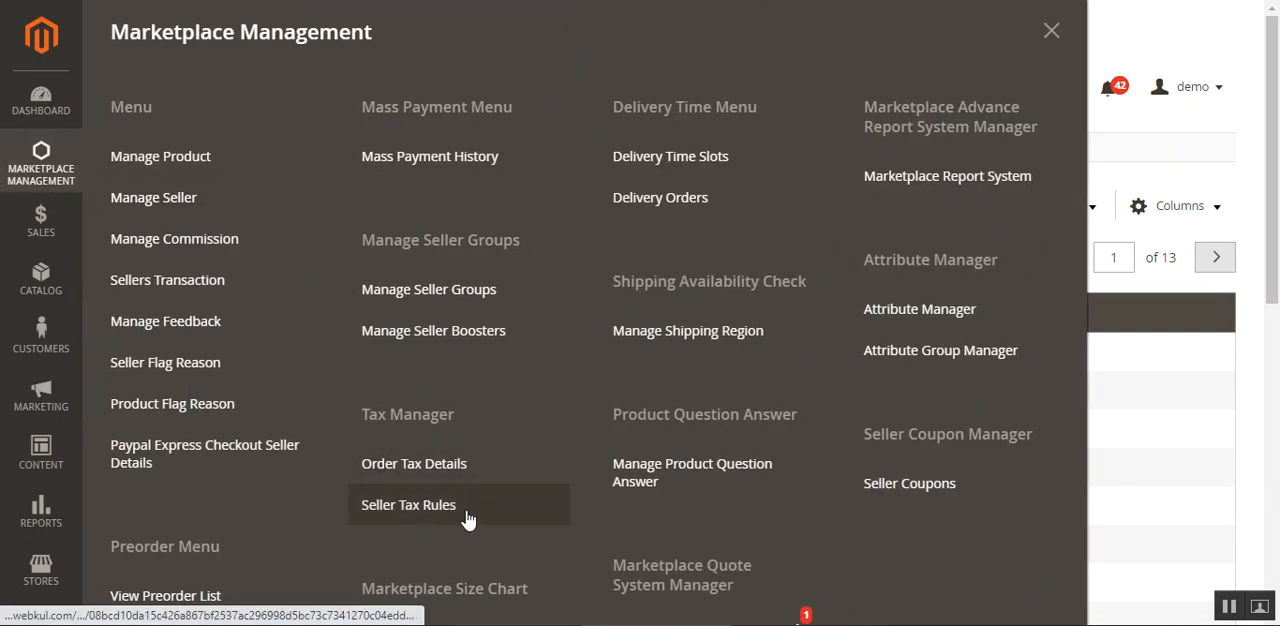
left_click(1197, 123)
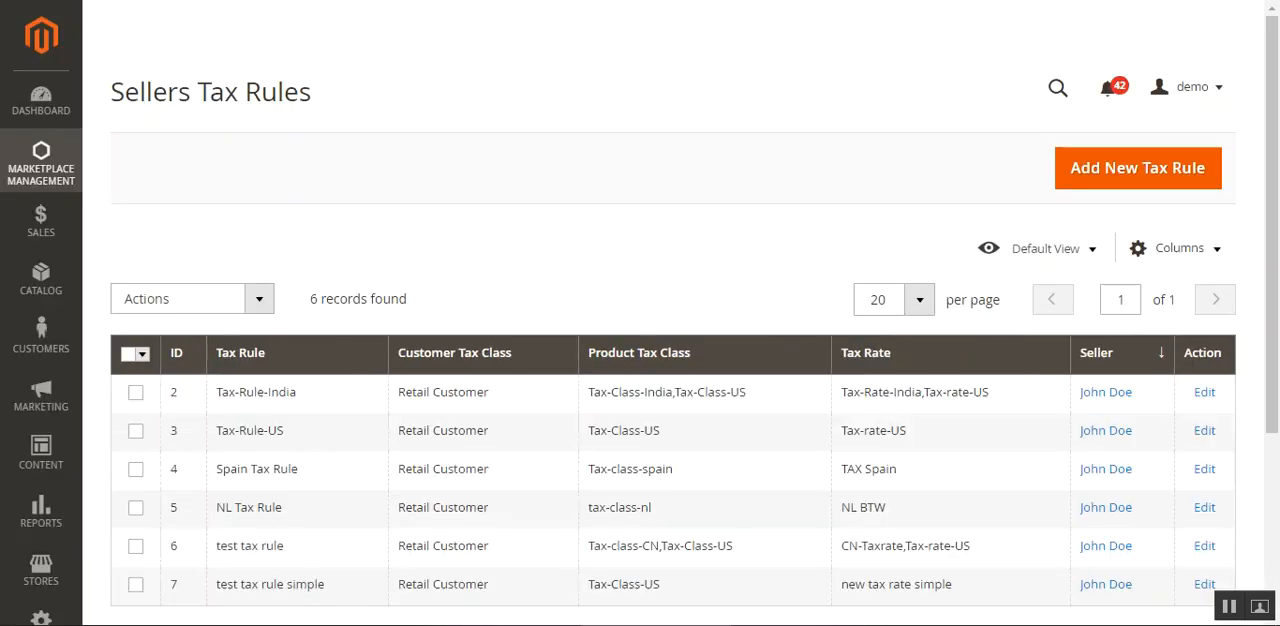
scroll(500, 400, "down", 2)
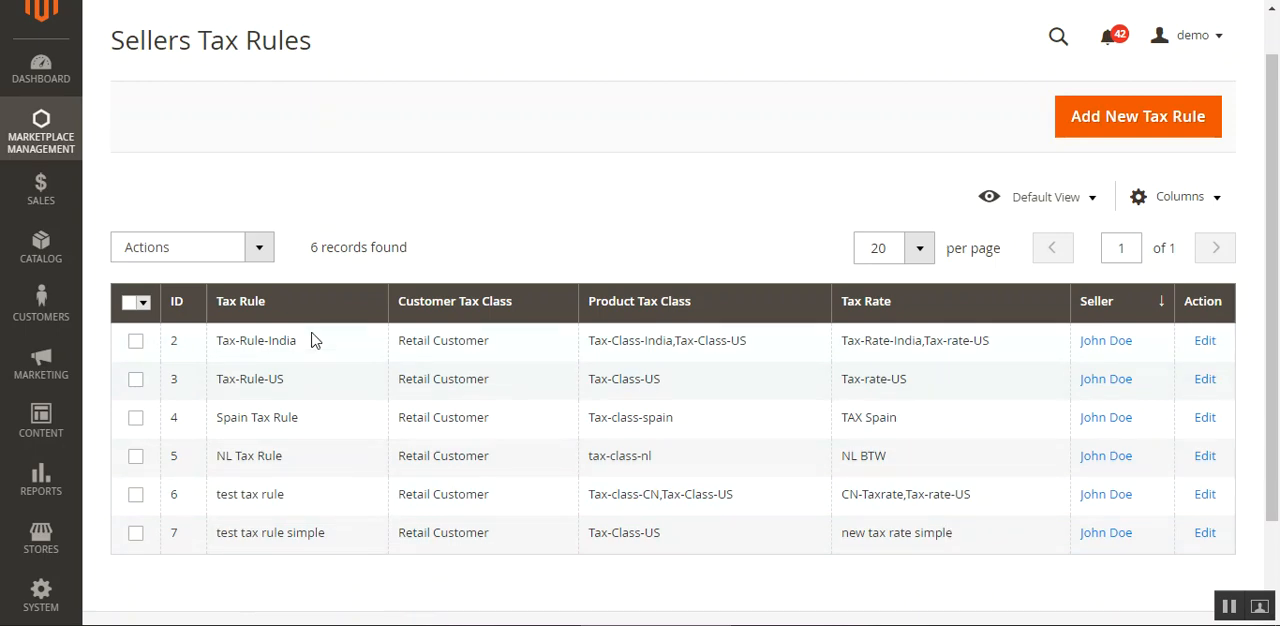
Select Tax-Rule-India, Tax-Rule-US and Spain Tax Rule and view the bulk actions available for them.
left_click(258, 248)
left_click(135, 341)
left_click(256, 250)
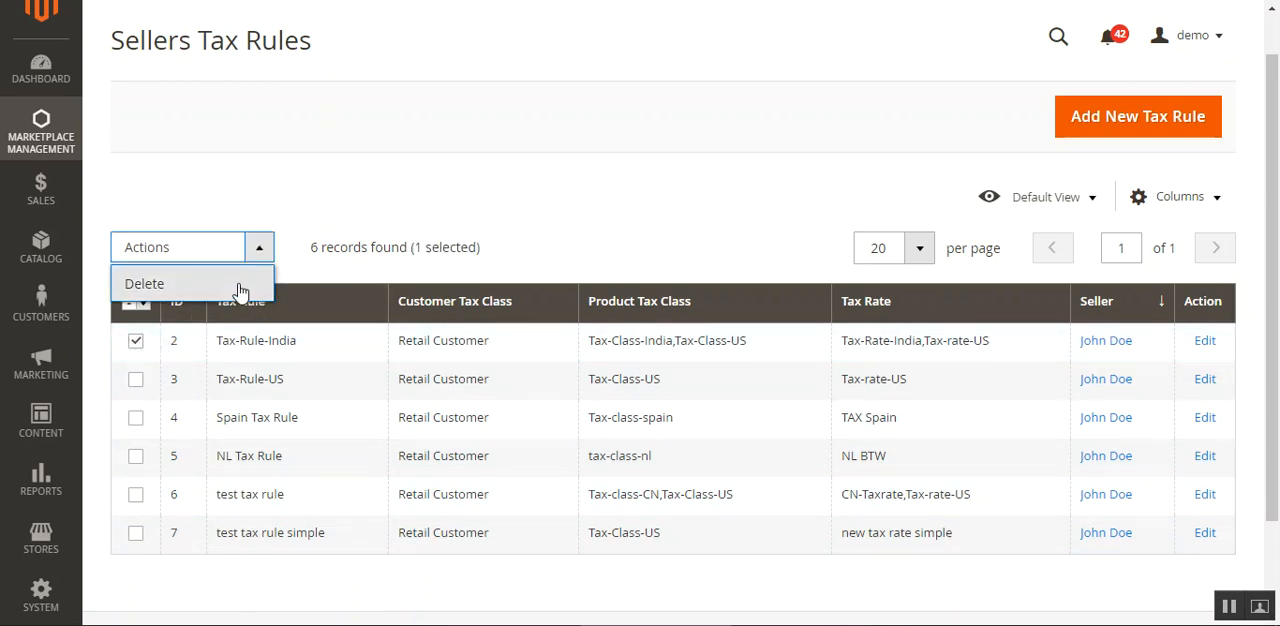
left_click(135, 379)
left_click(135, 417)
left_click(258, 248)
left_click(477, 277)
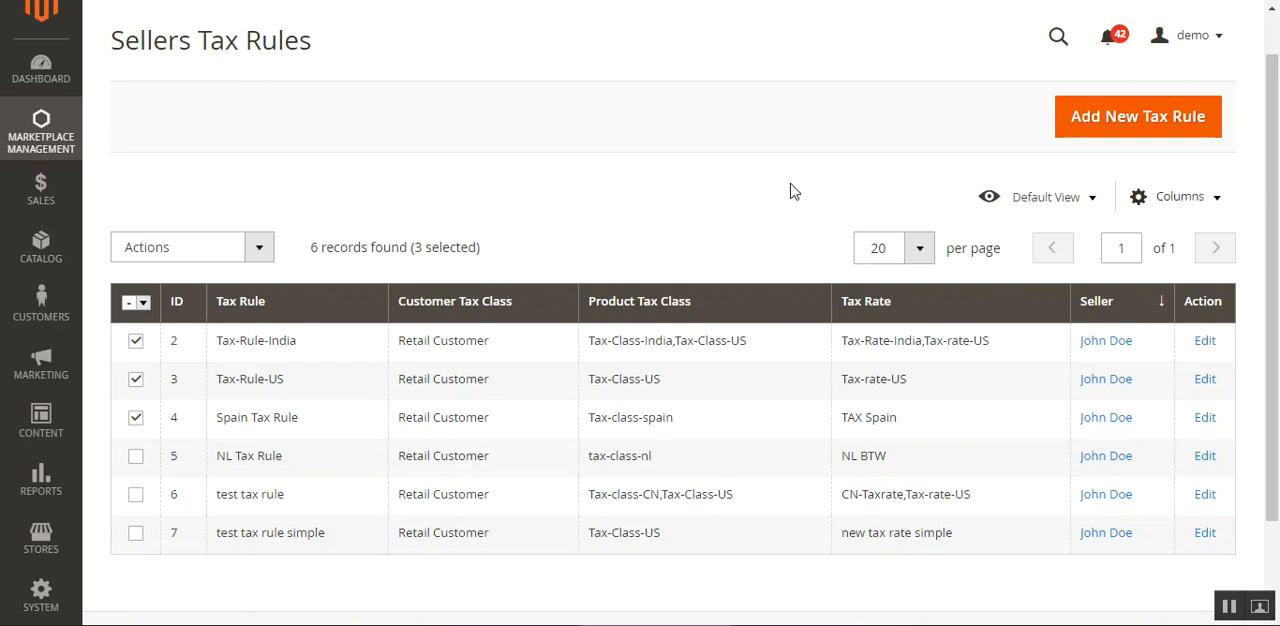
Start a new seller tax rule and assign it to the first seller in the Seller Id options.
left_click(1122, 128)
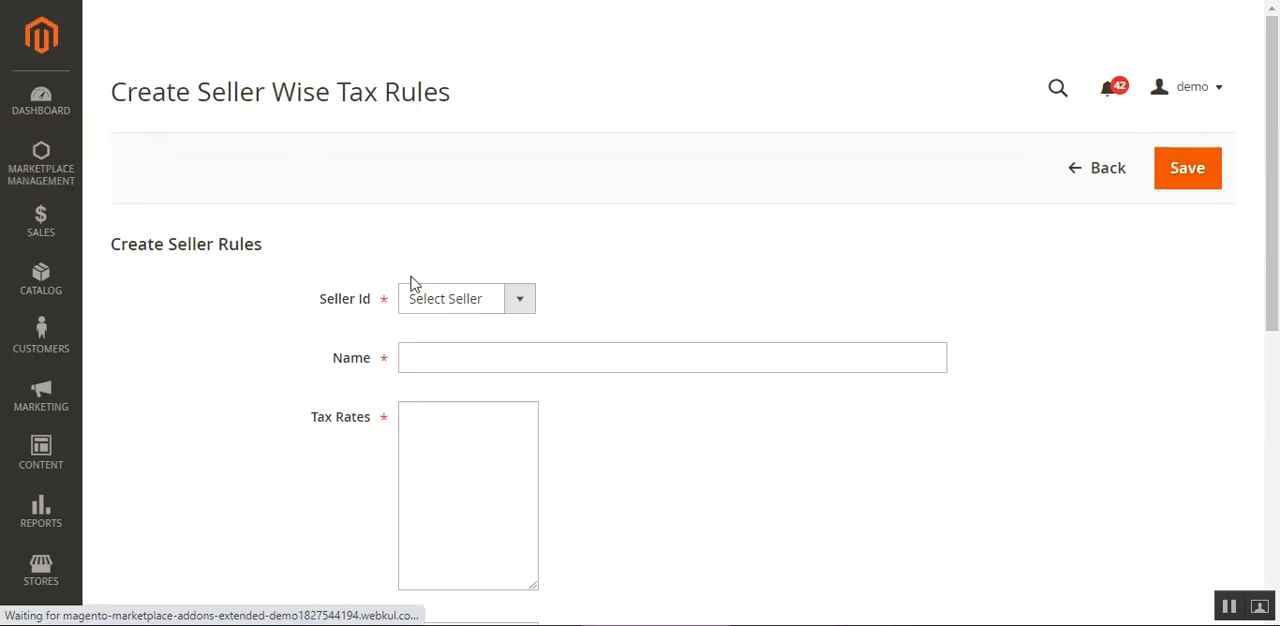
left_click_drag(140, 94, 480, 105)
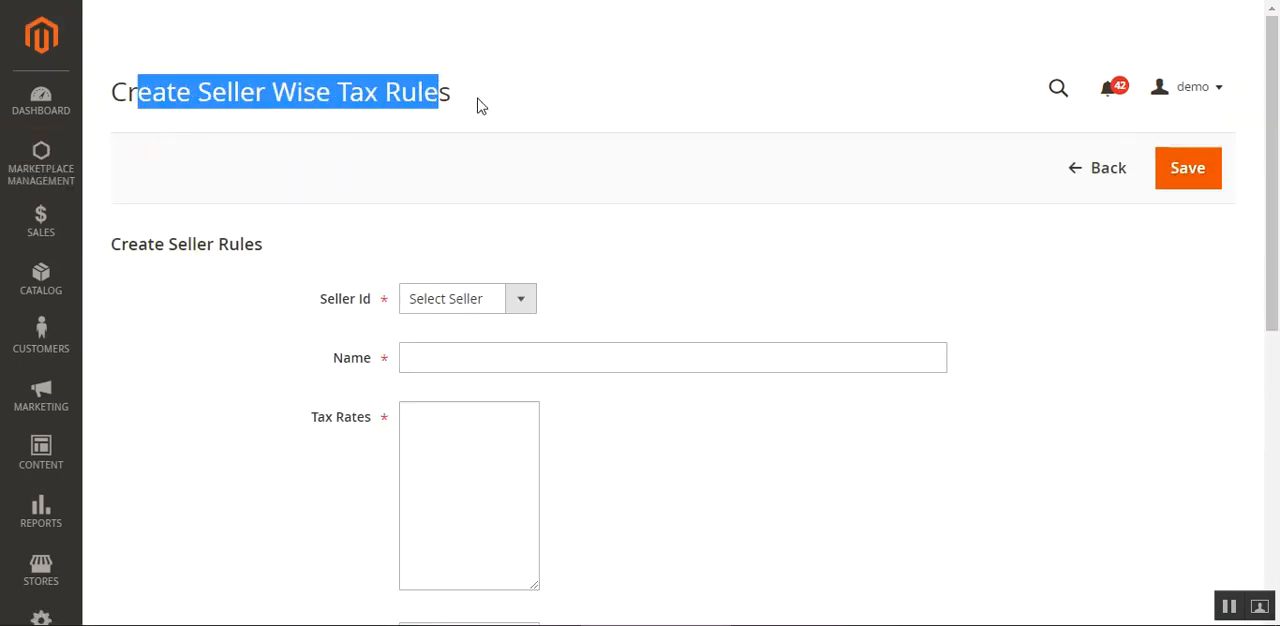
left_click(480, 105)
scroll(572, 344, "down", 3)
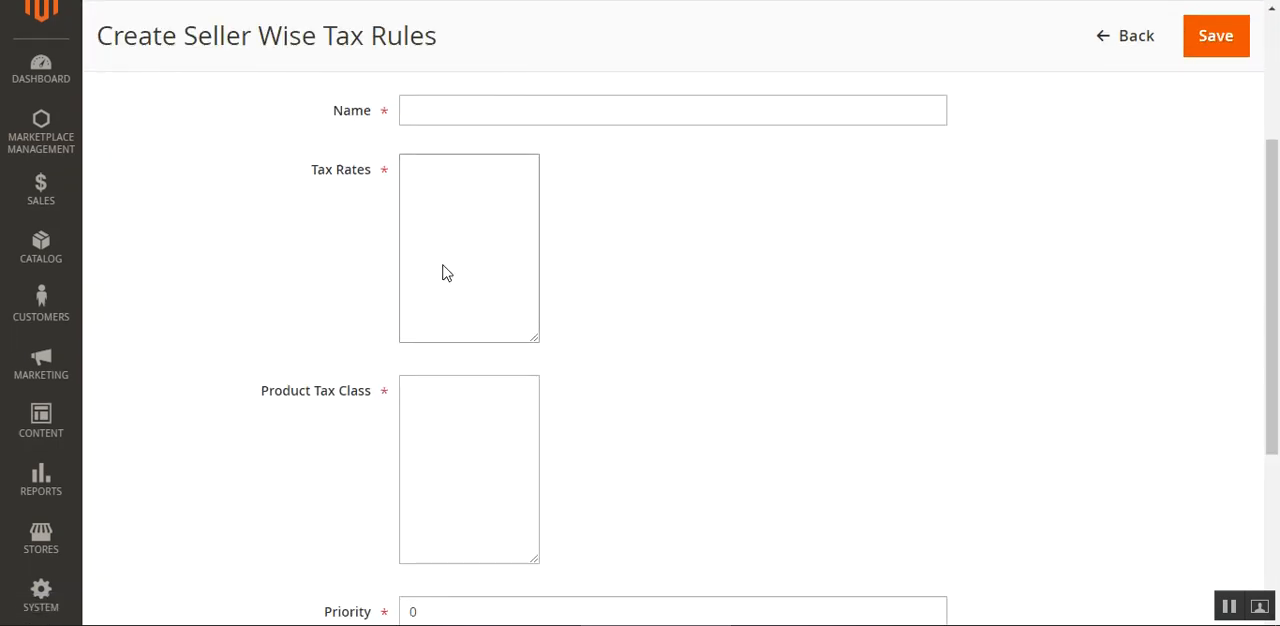
scroll(604, 452, "up", 3)
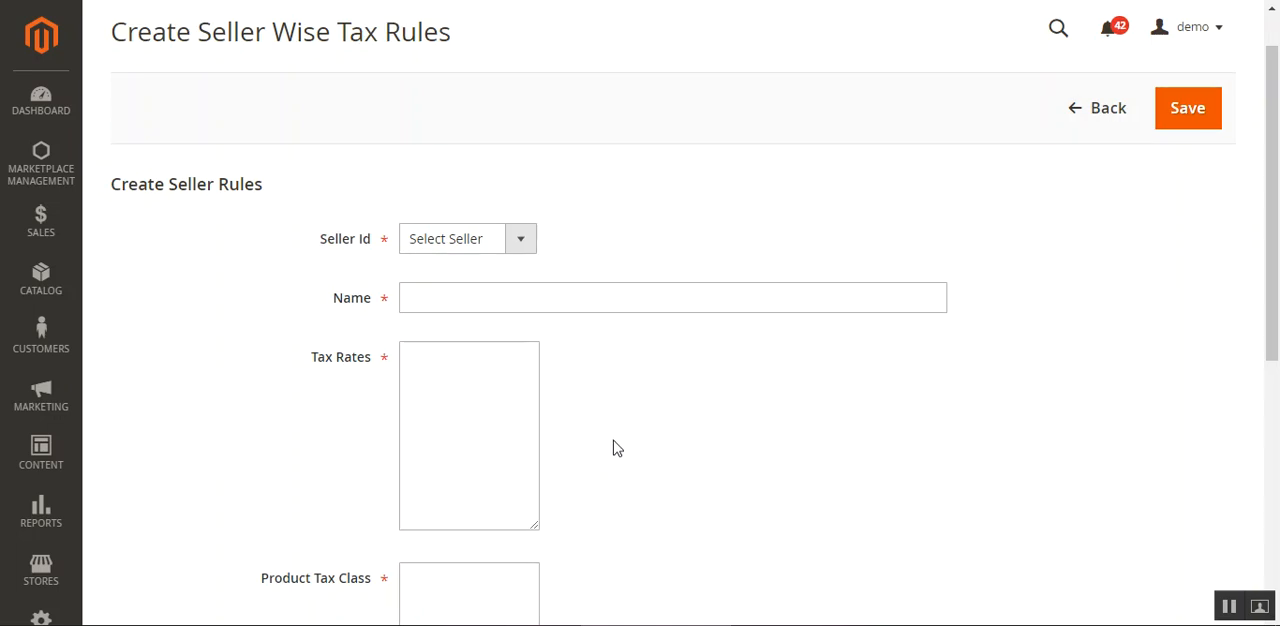
left_click_drag(113, 184, 266, 189)
left_click(198, 341)
left_click(524, 244)
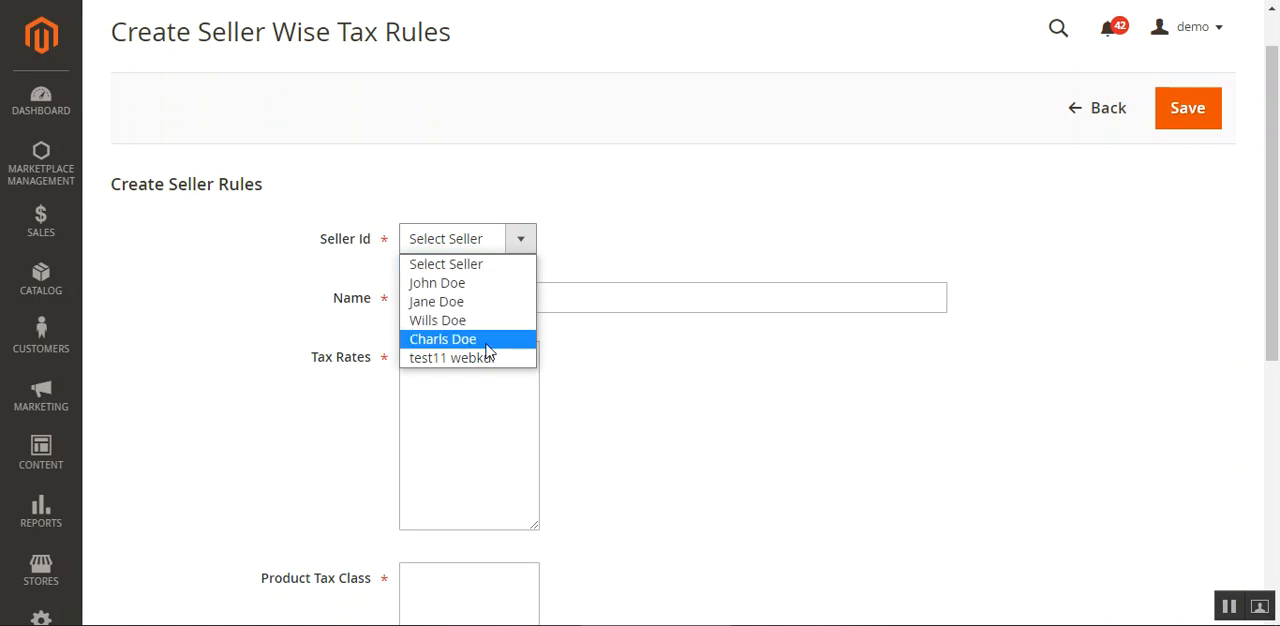
left_click(498, 290)
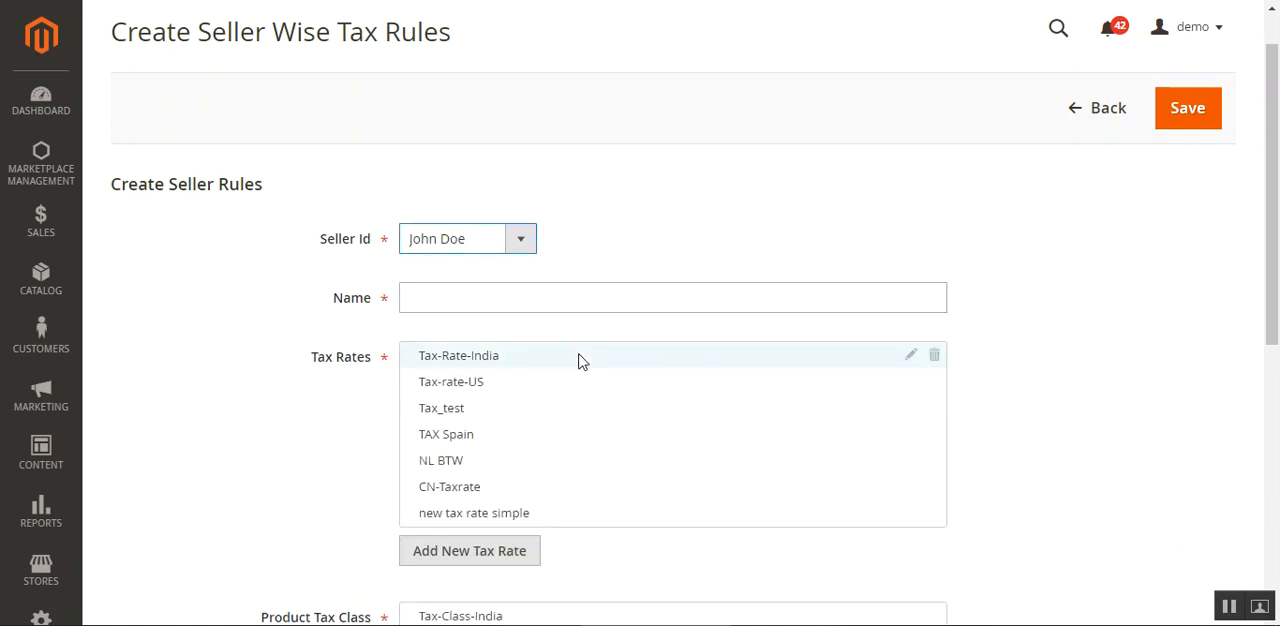
Choose new tax rate simple as the rule's tax rate and Tax-class-CN as its product tax class.
scroll(1270, 198, "down", 2)
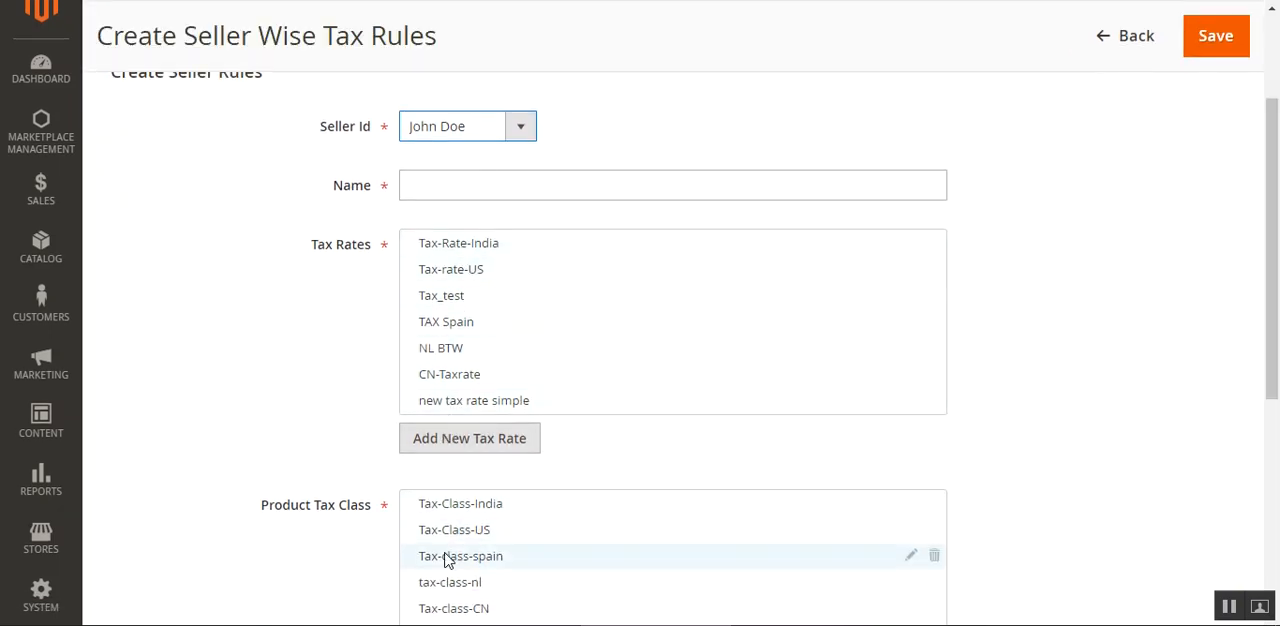
scroll(454, 560, "down", 2)
left_click(472, 313)
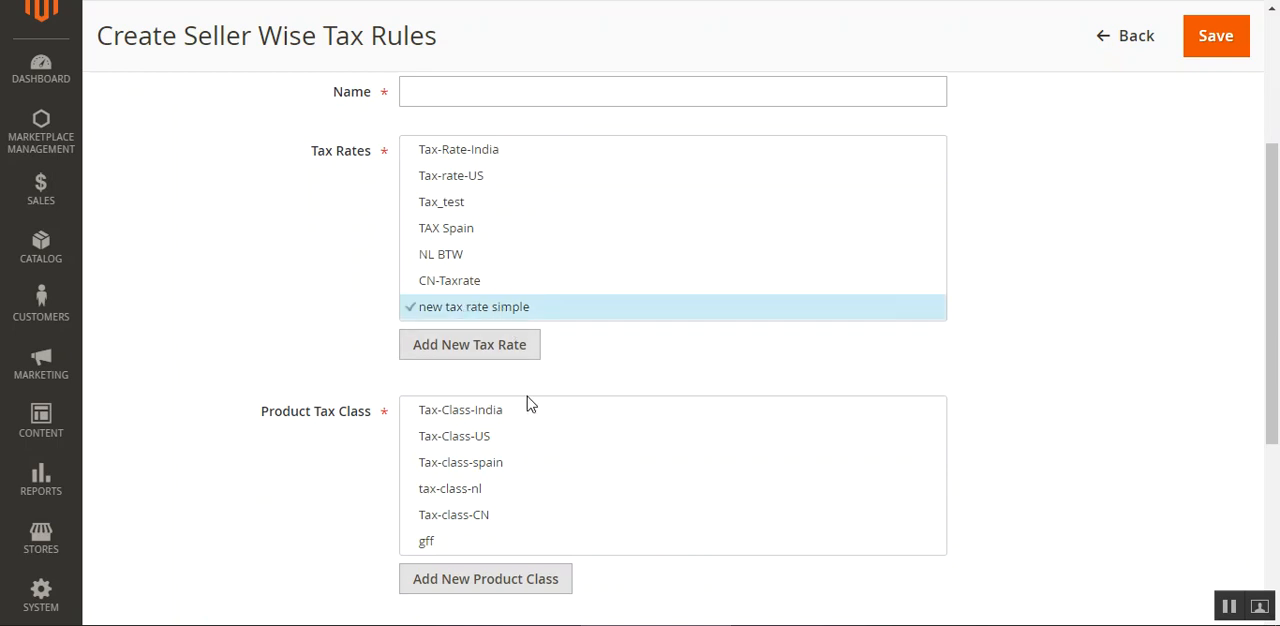
left_click(474, 518)
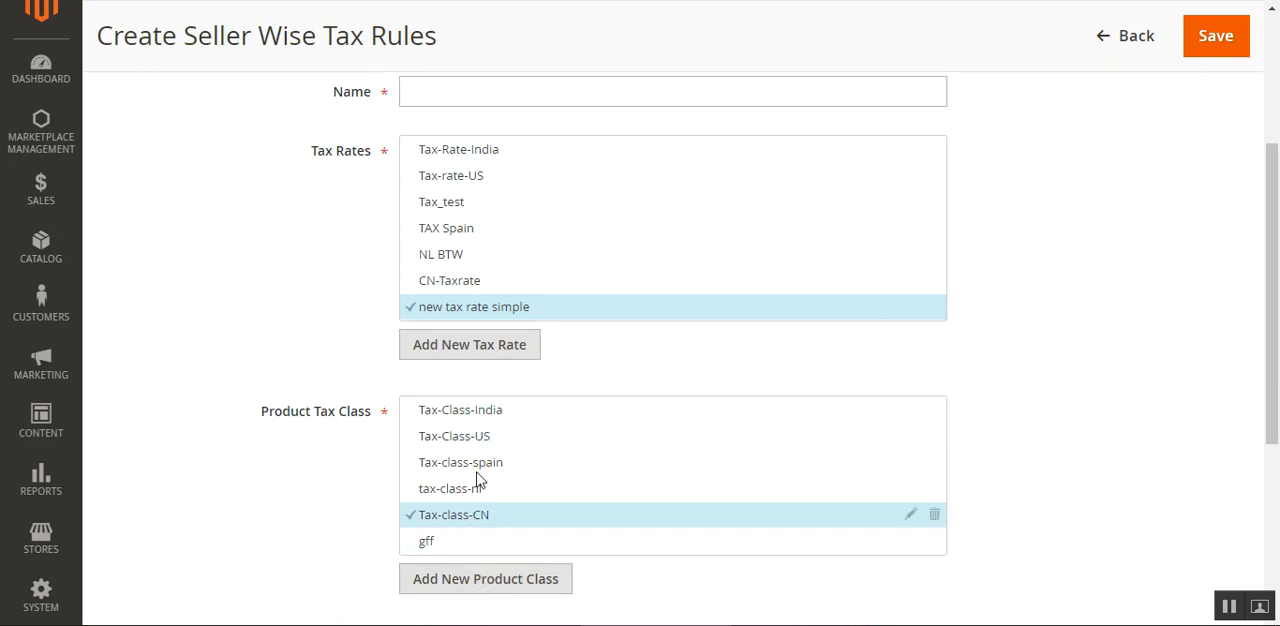
Name the seller tax rule "test tax rule for vendor".
scroll(489, 457, "up", 2)
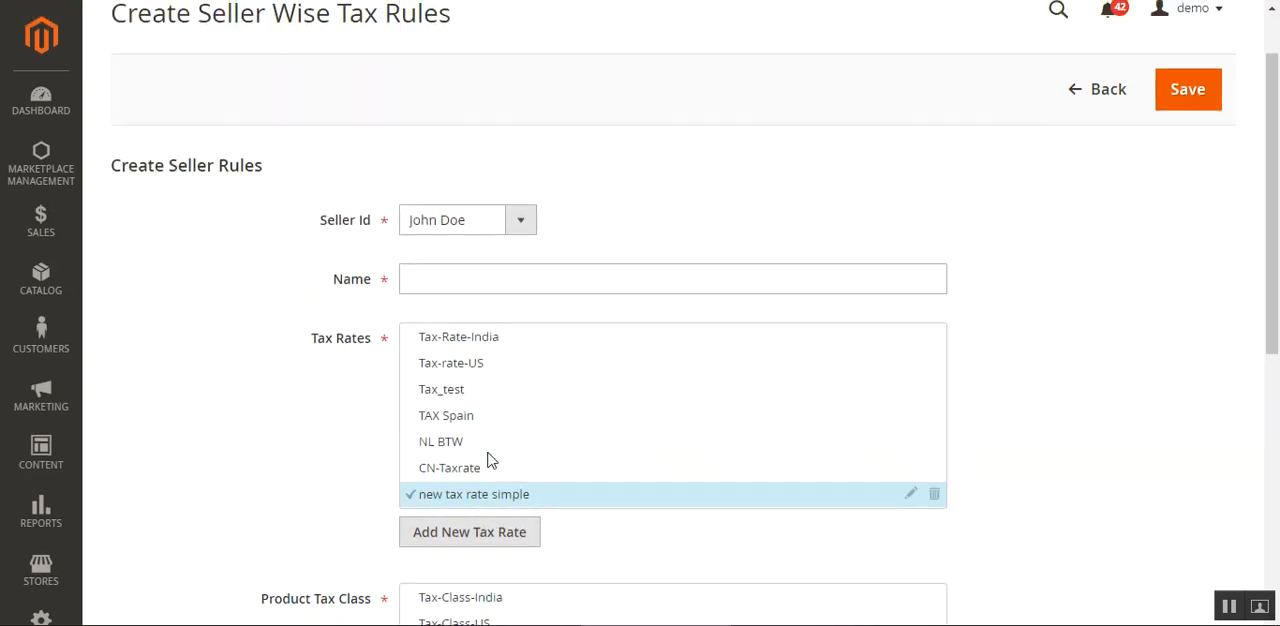
left_click(423, 277)
left_click(463, 322)
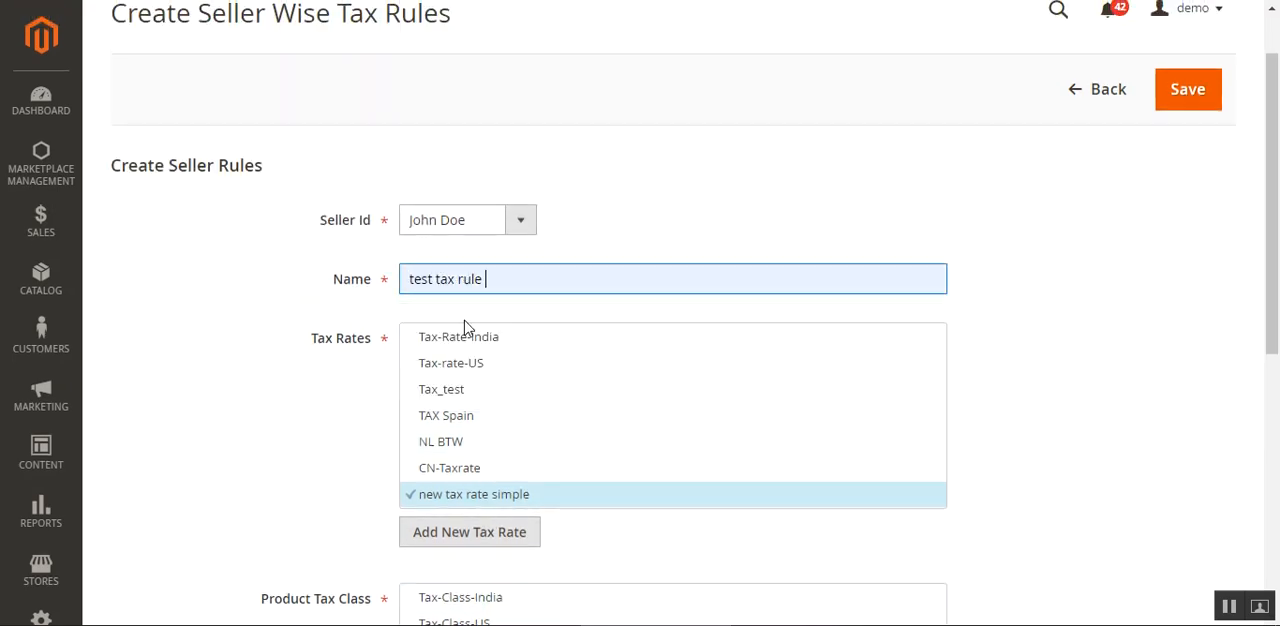
type("for vendor")
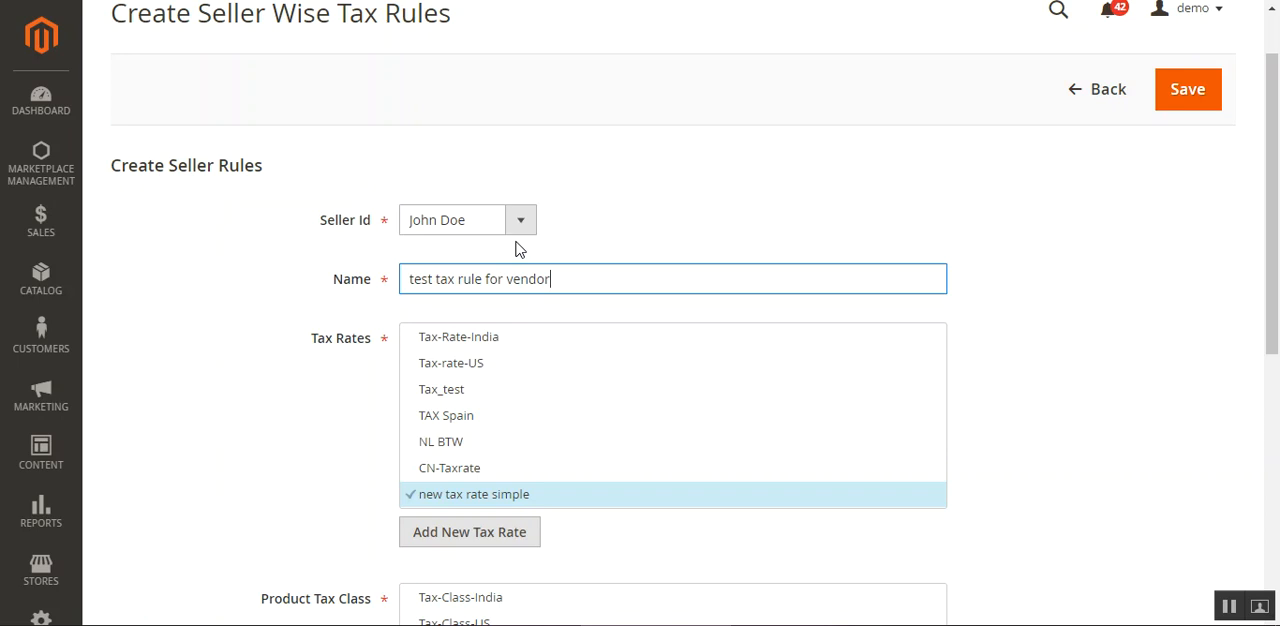
left_click(594, 226)
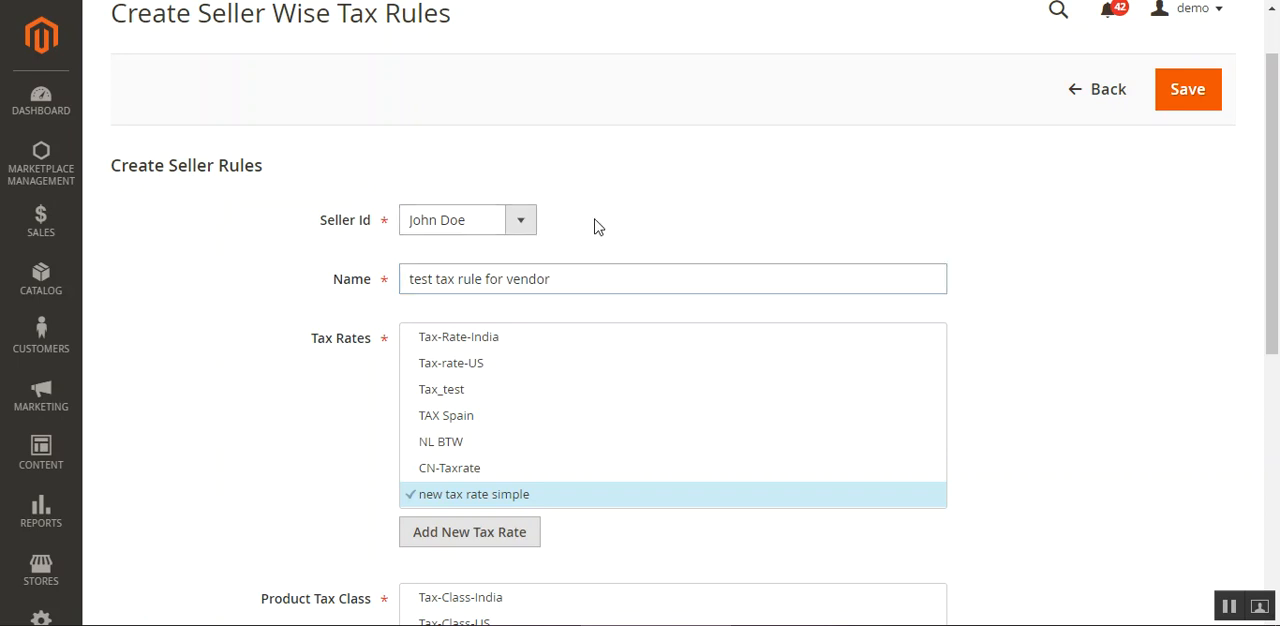
Examine the Priority, Calculate Subtotal and Sort Order settings of the new tax rule.
scroll(705, 348, "down", 1)
scroll(705, 348, "down", 1)
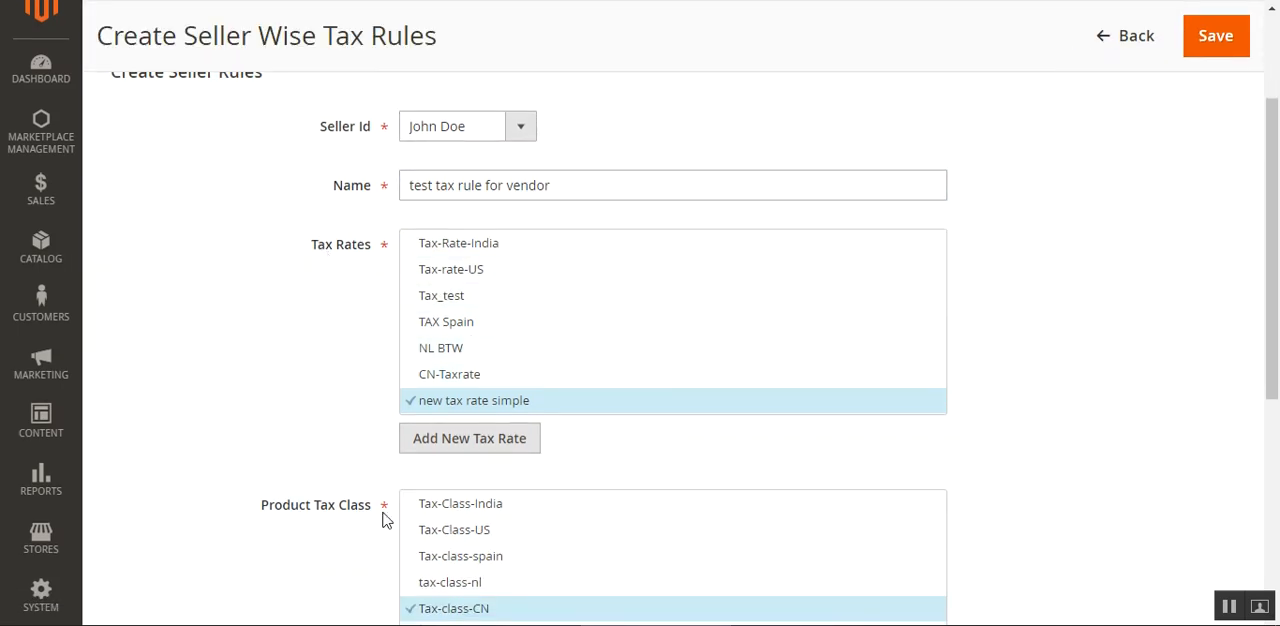
scroll(400, 534, "down", 5)
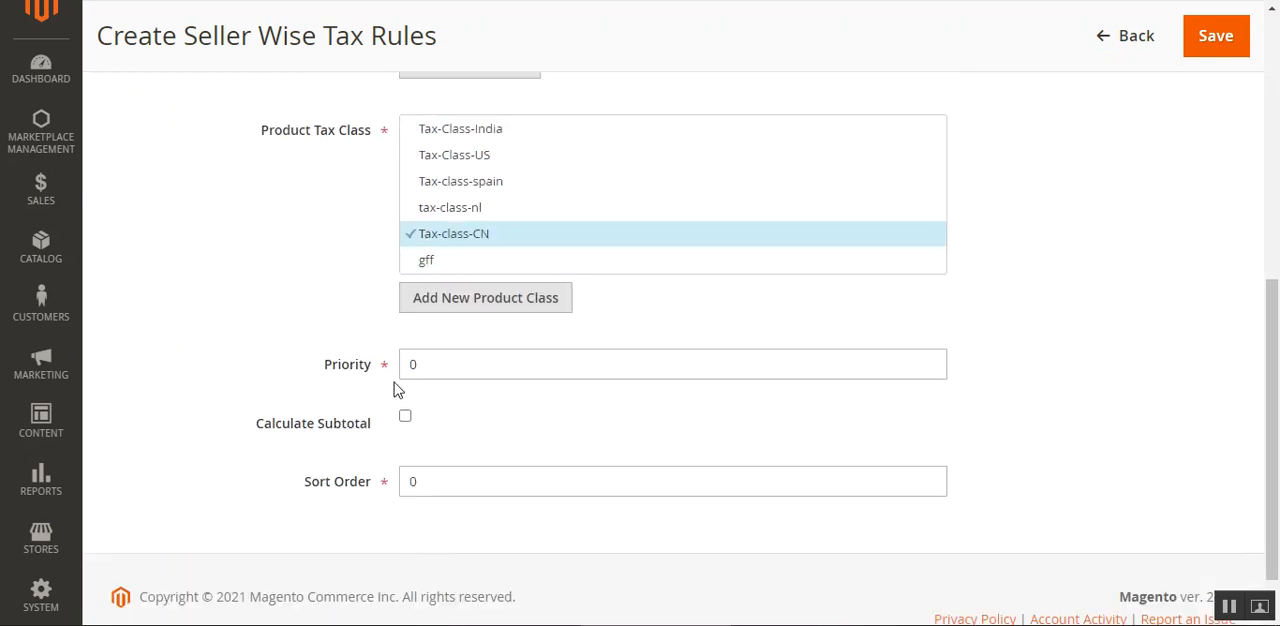
double_click(403, 365)
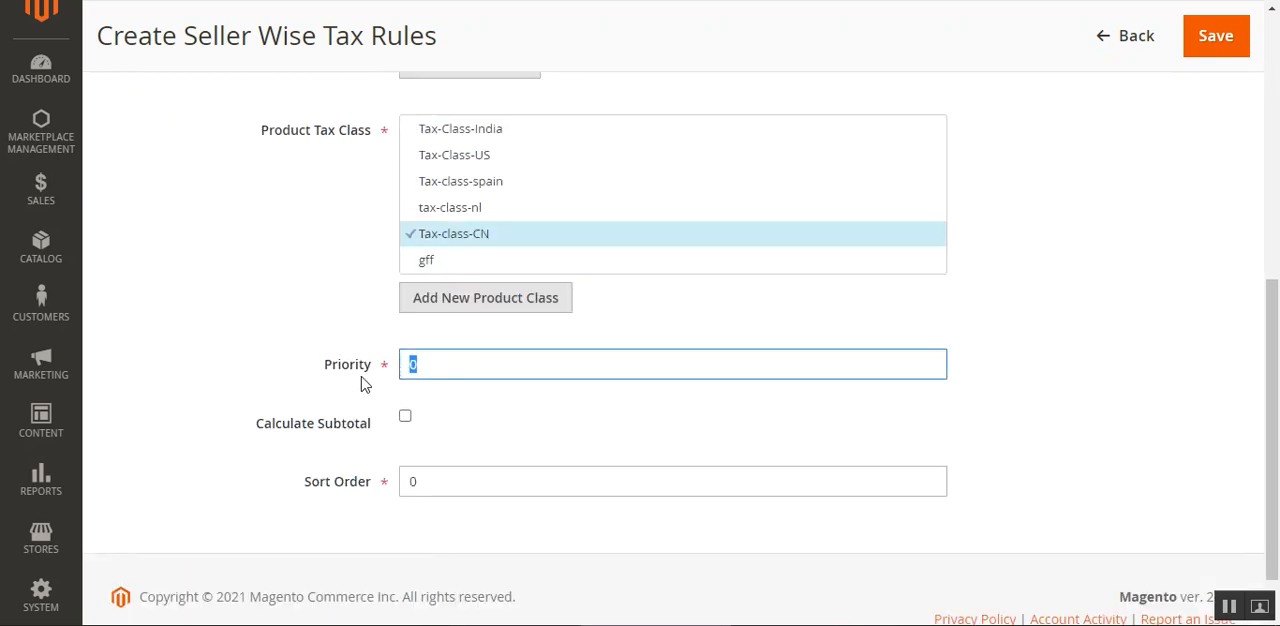
left_click_drag(271, 423, 380, 457)
left_click(388, 455)
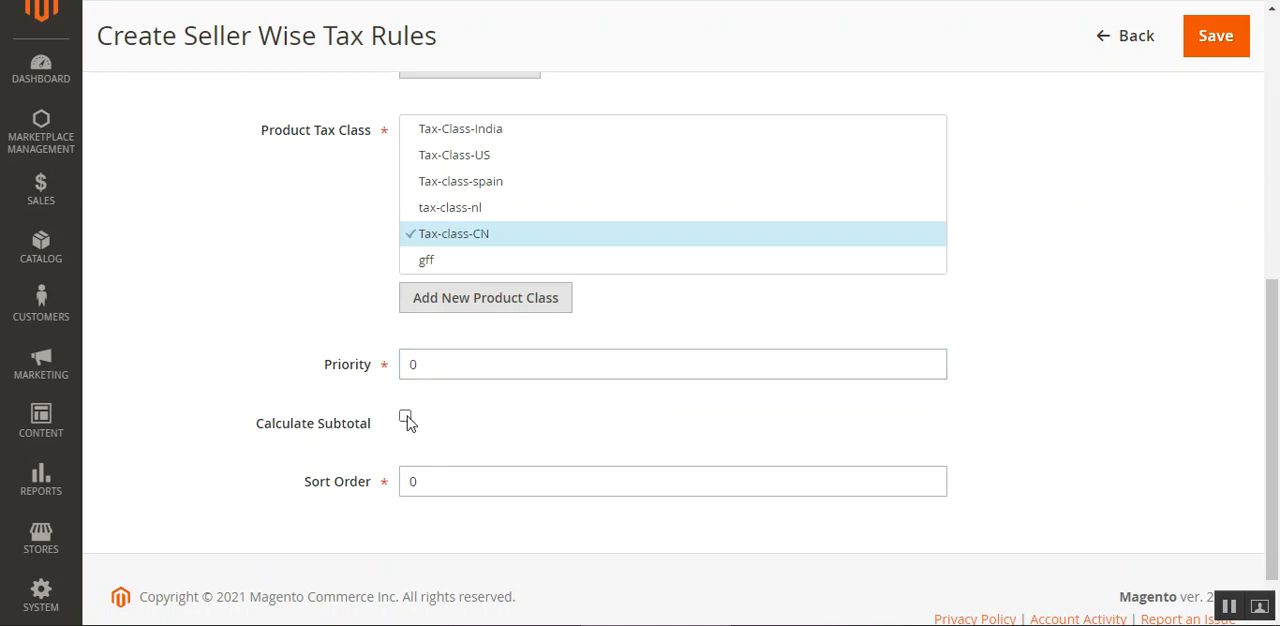
left_click(406, 418)
left_click(406, 418)
left_click_drag(412, 489, 397, 492)
left_click(329, 519)
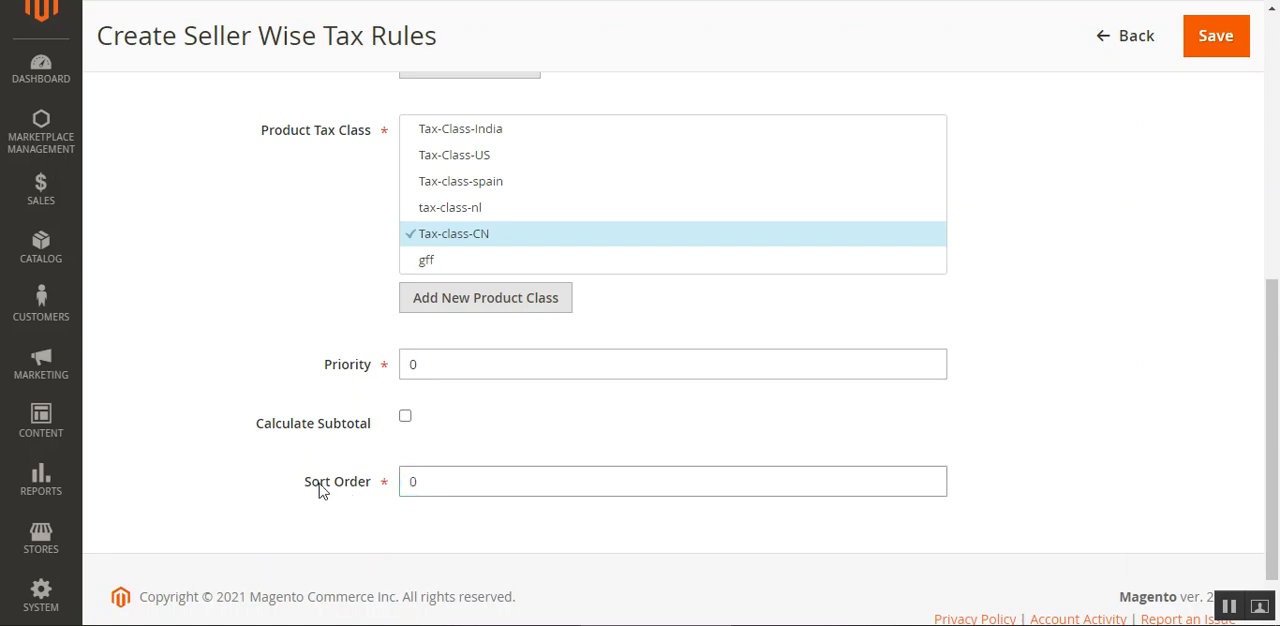
Open the form for adding a tax rate and compare its fields with Zip/Post is Range on and off.
scroll(463, 449, "up", 5)
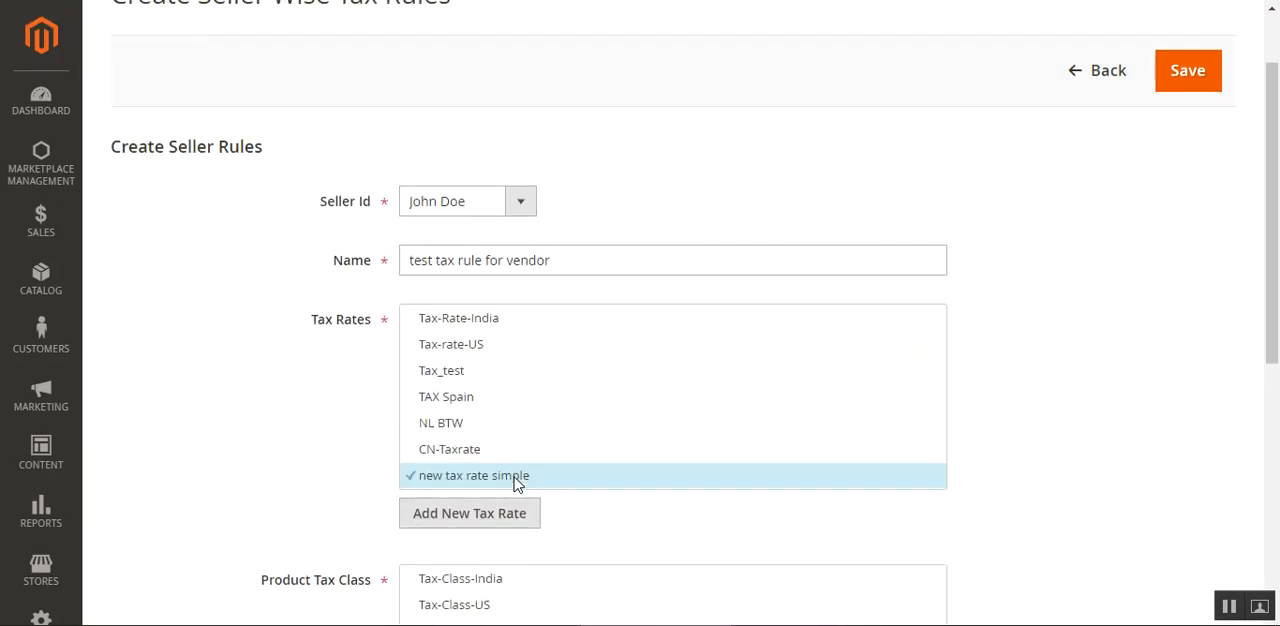
scroll(516, 480, "up", 1)
scroll(518, 480, "down", 4)
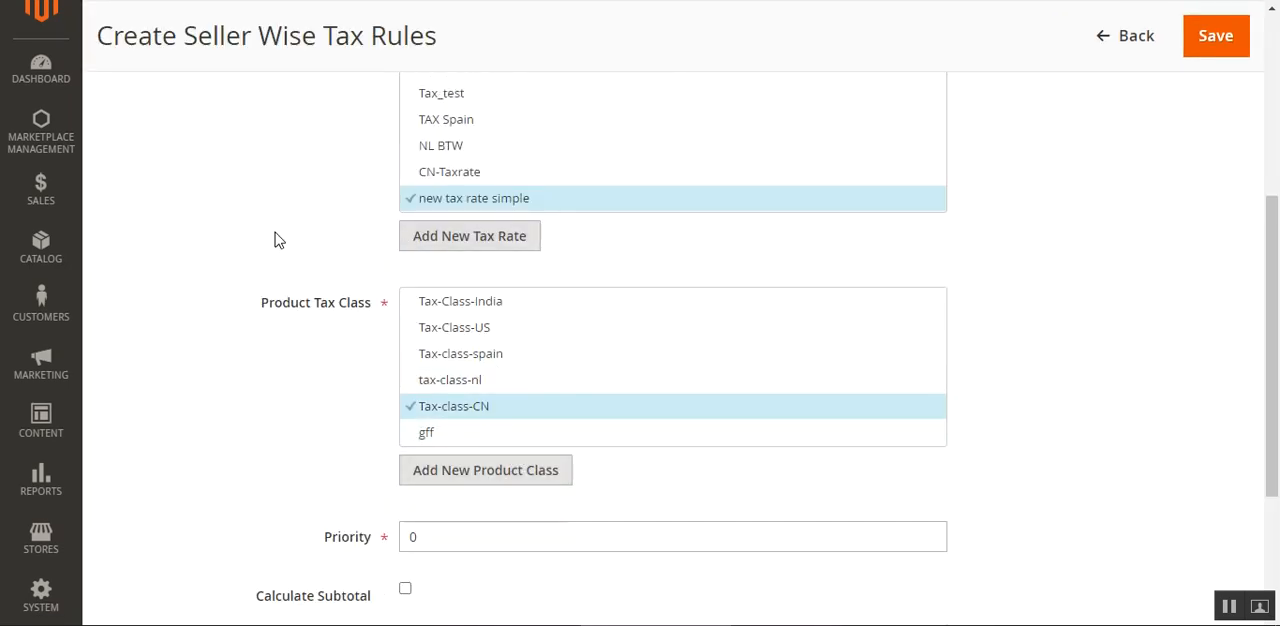
scroll(279, 240, "up", 3)
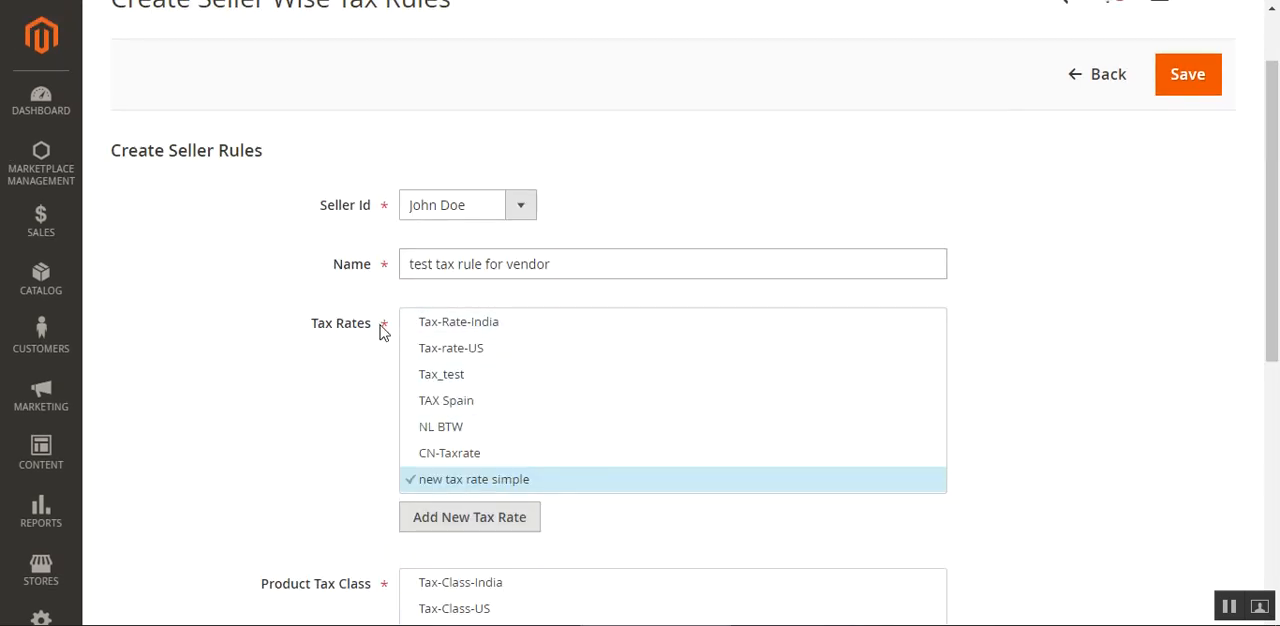
scroll(480, 468, "down", 3)
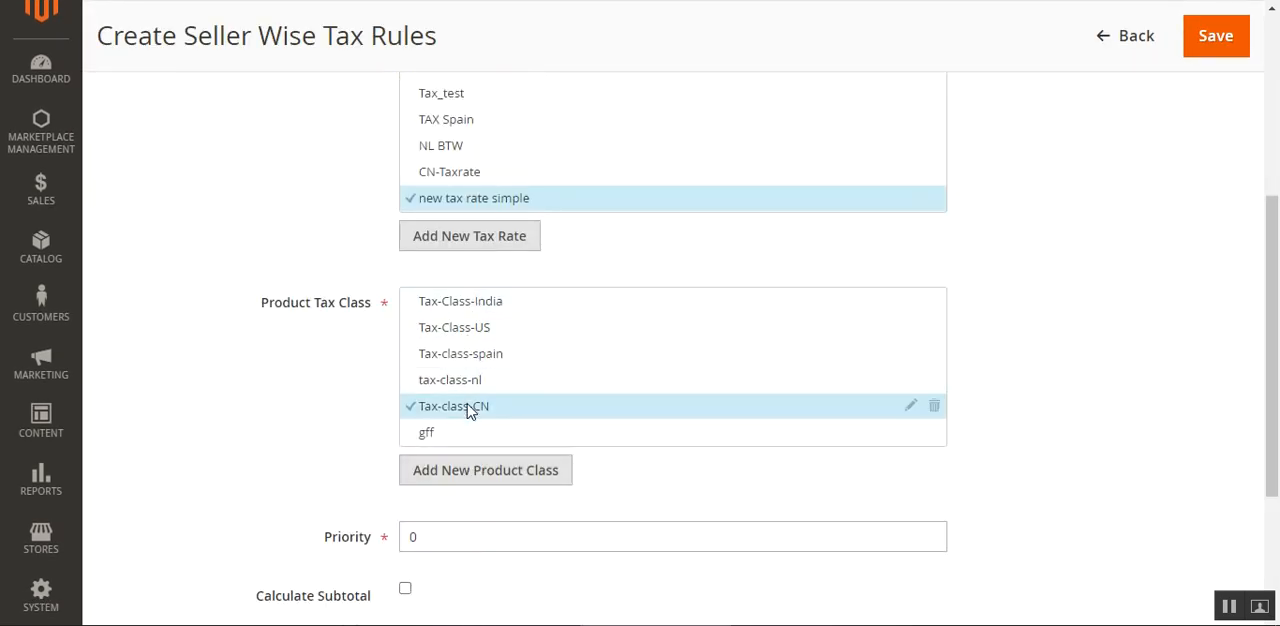
scroll(465, 410, "up", 3)
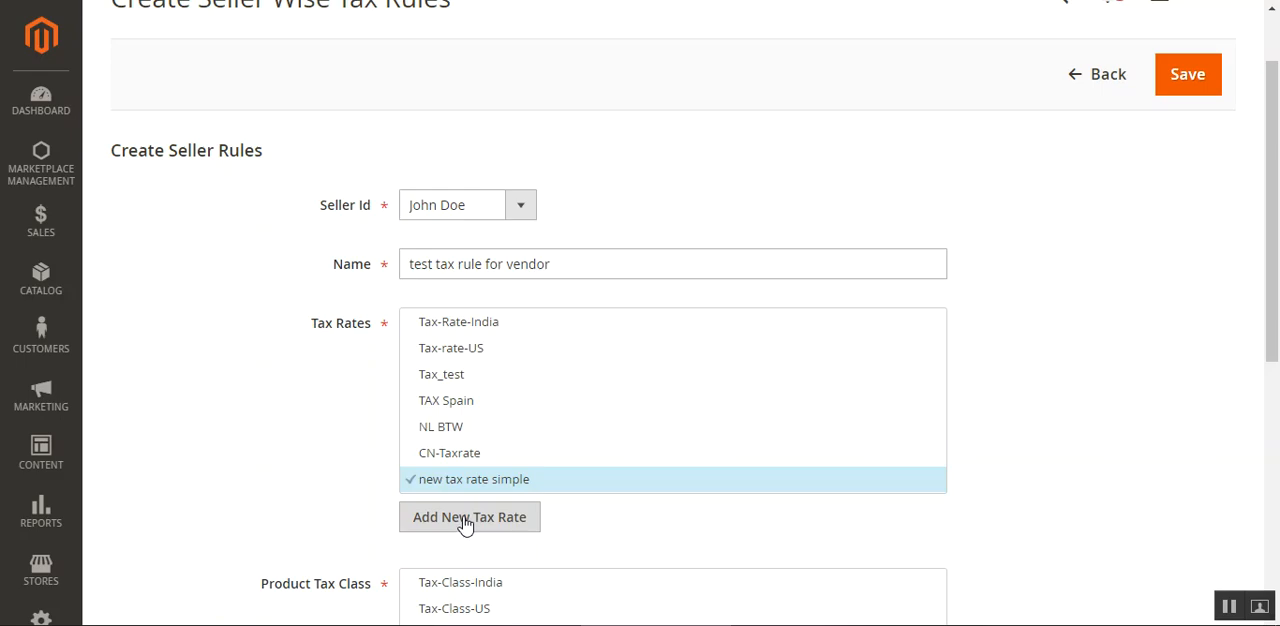
left_click(472, 525)
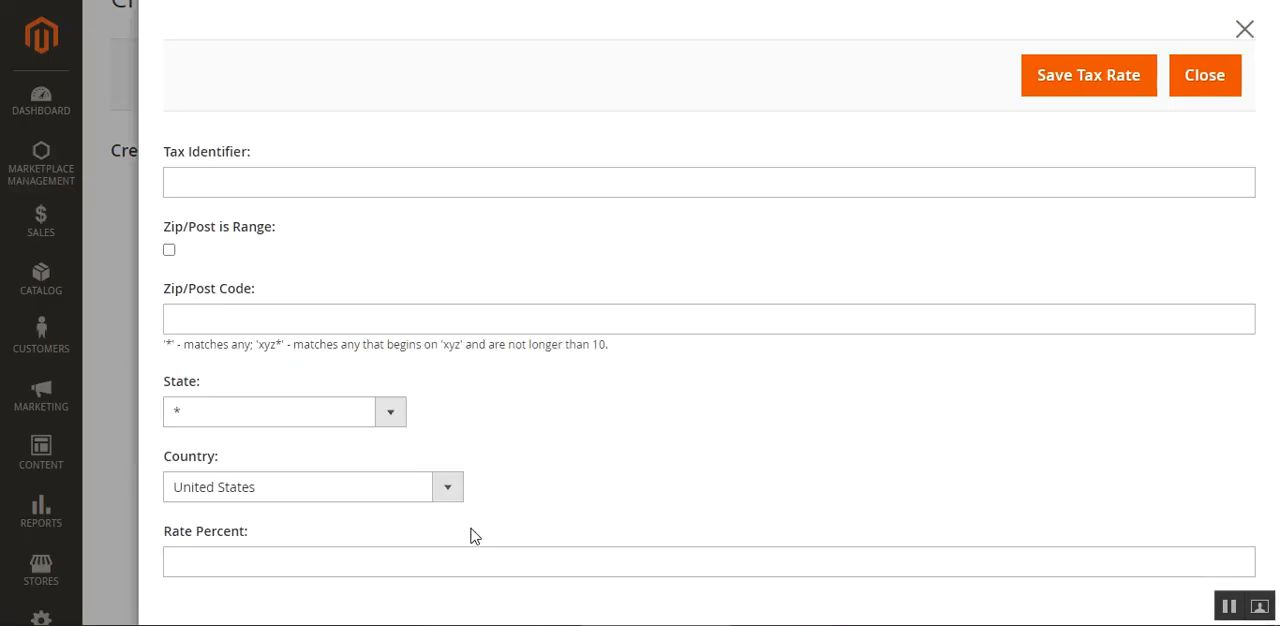
left_click(229, 183)
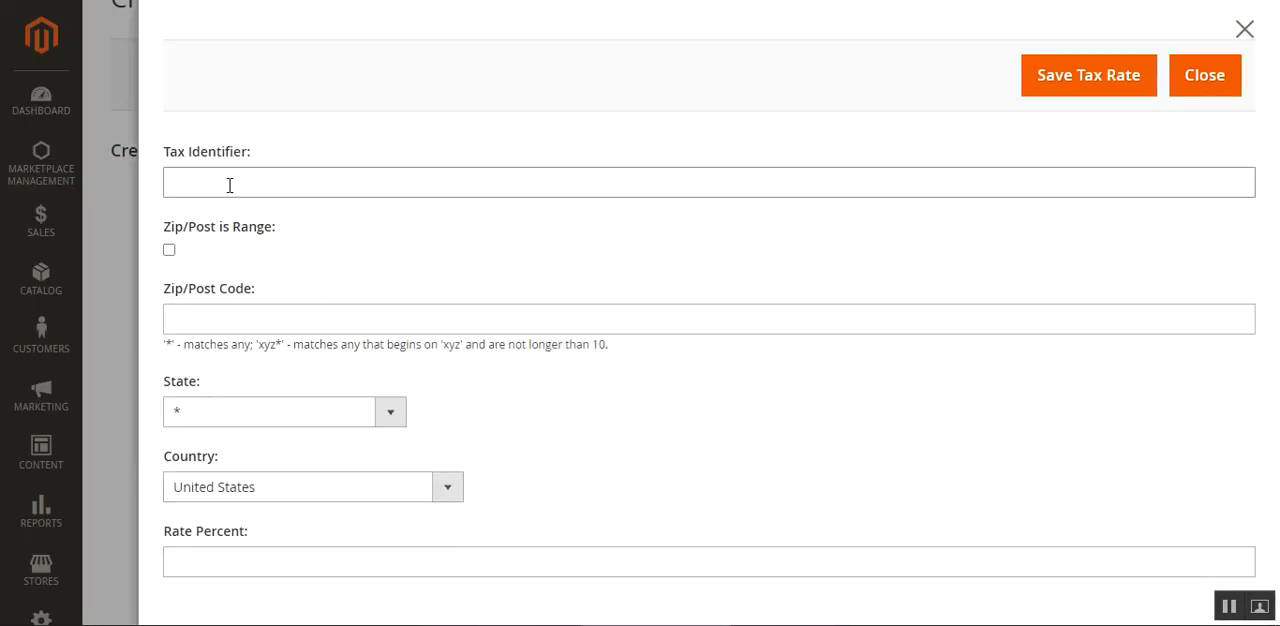
left_click(415, 262)
left_click(169, 251)
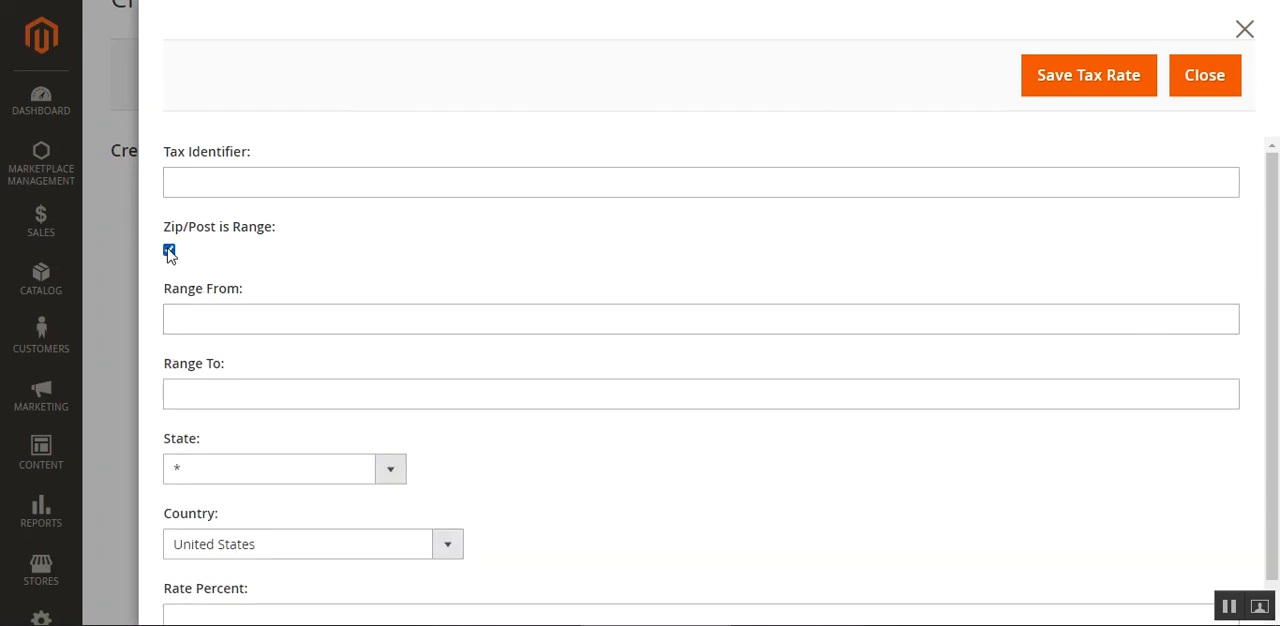
left_click(169, 251)
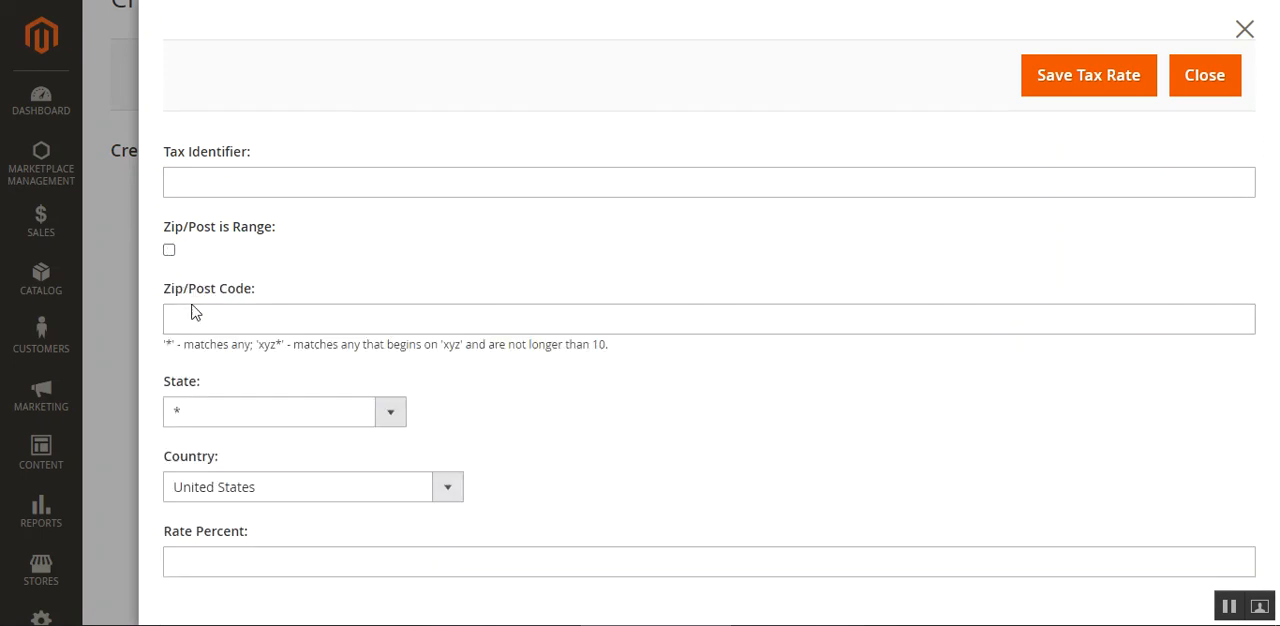
Try adding a United States tax rate with District of Columbia as the state and 9 as the rate percent.
left_click(329, 320)
left_click(486, 389)
left_click(194, 314)
left_click(404, 346)
left_click(319, 565)
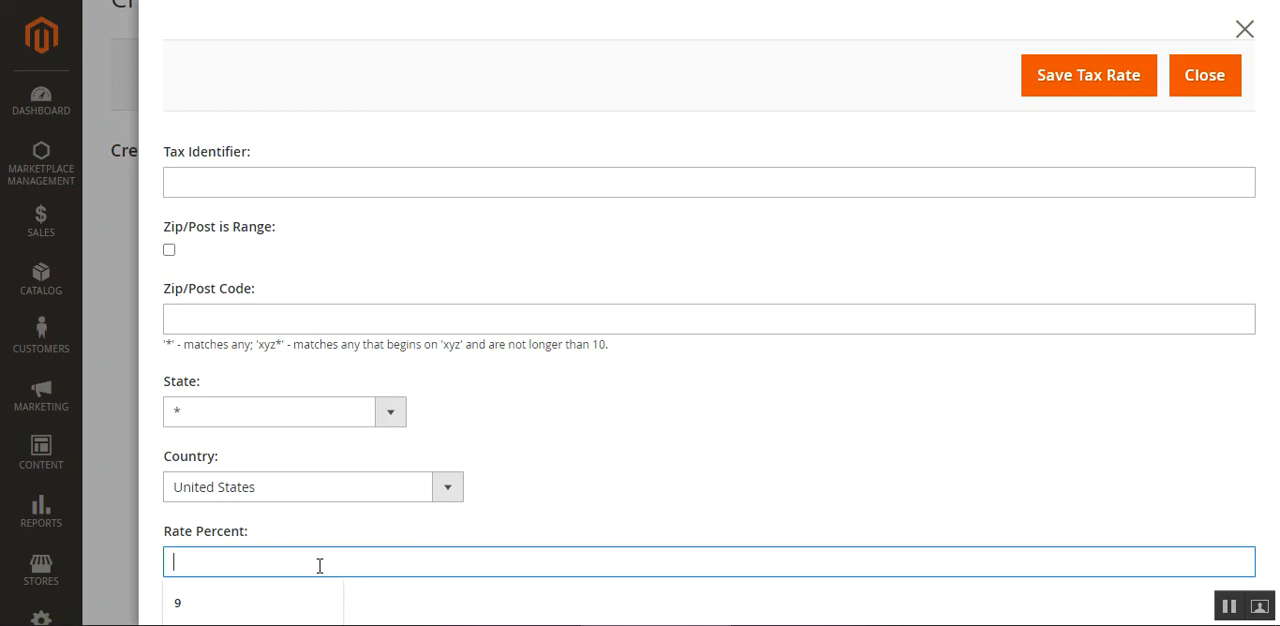
left_click(209, 605)
left_click(271, 414)
left_click(281, 330)
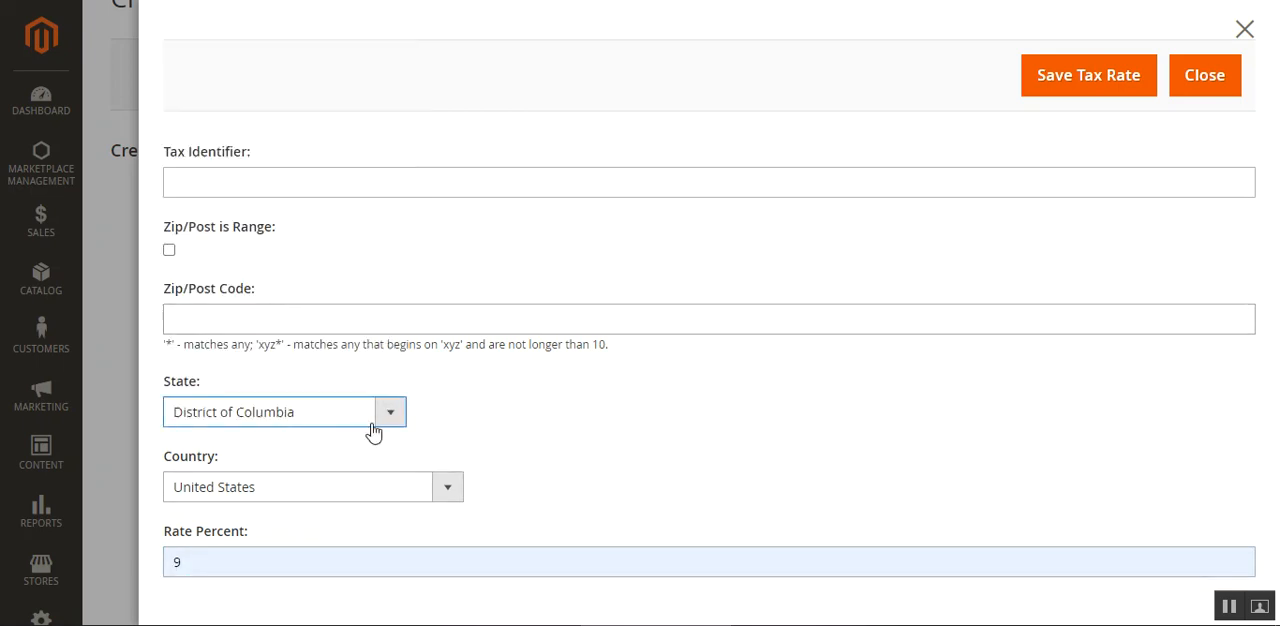
left_click(1104, 90)
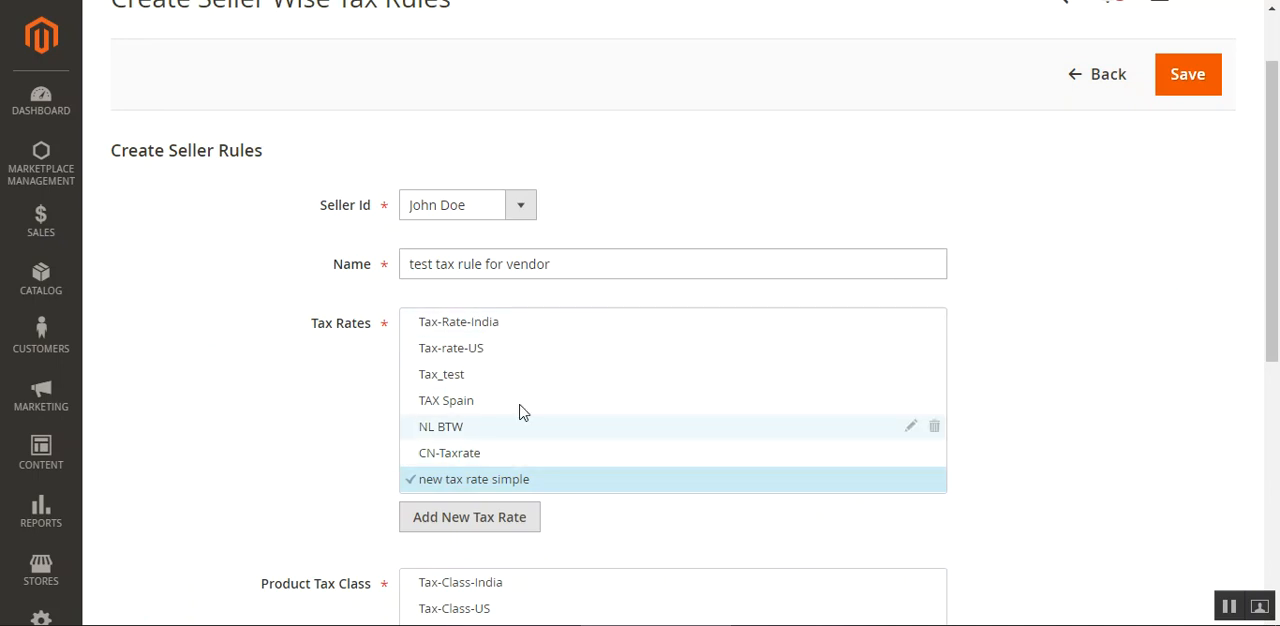
Review the tax rate, product tax class and remaining settings chosen for the new seller tax rule.
scroll(485, 479, "down", 2)
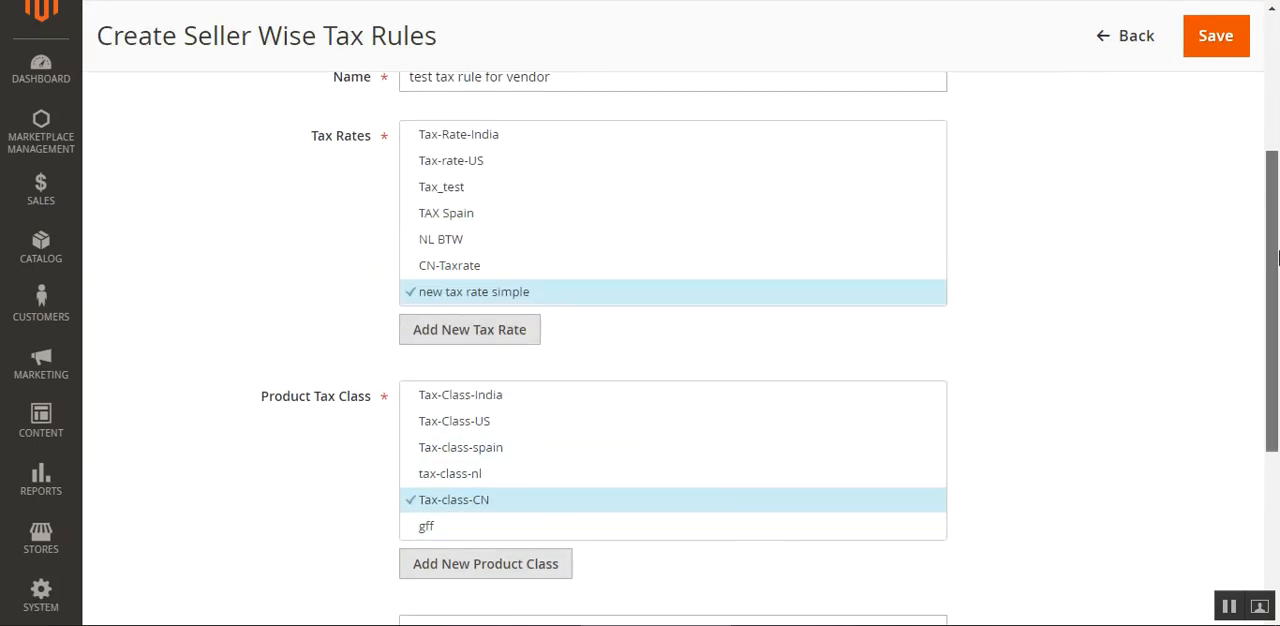
left_click_drag(1276, 248, 1276, 161)
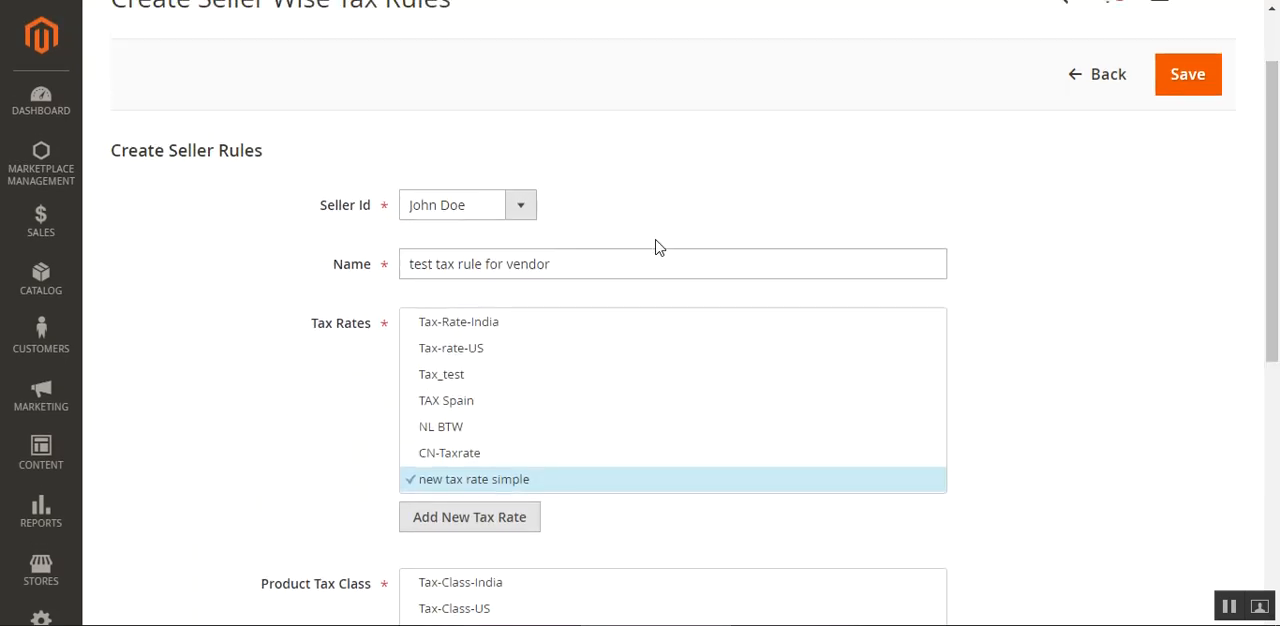
scroll(220, 466, "up", 1)
scroll(266, 480, "down", 3)
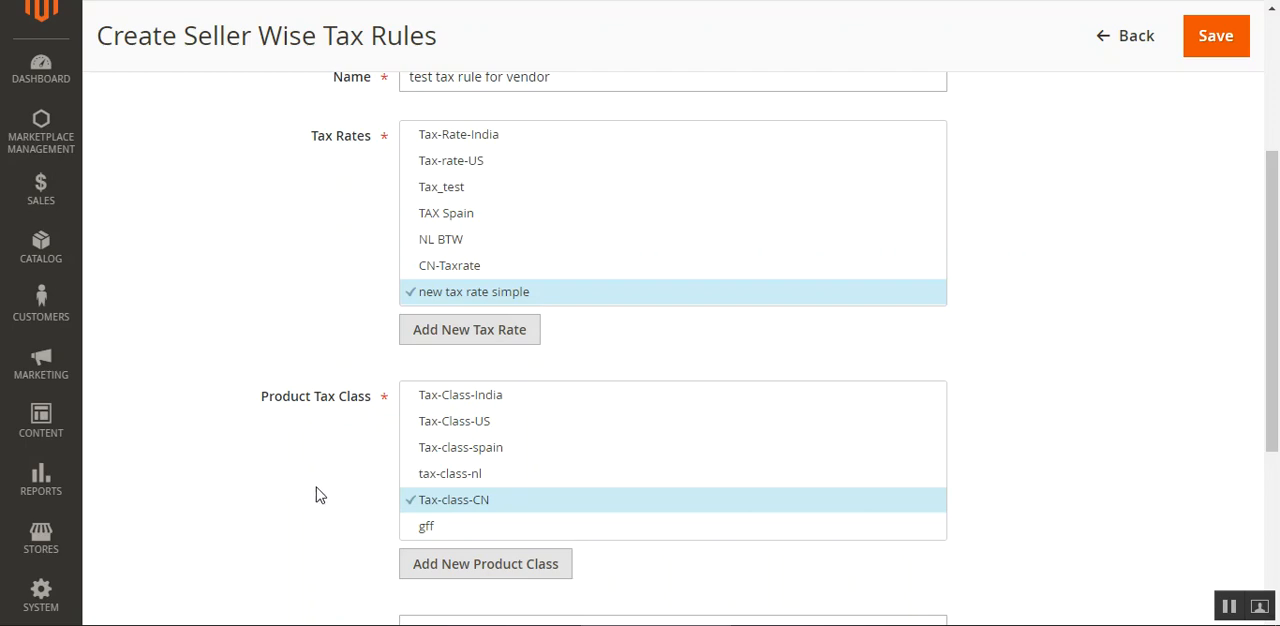
scroll(400, 370, "up", 3)
scroll(445, 405, "down", 3)
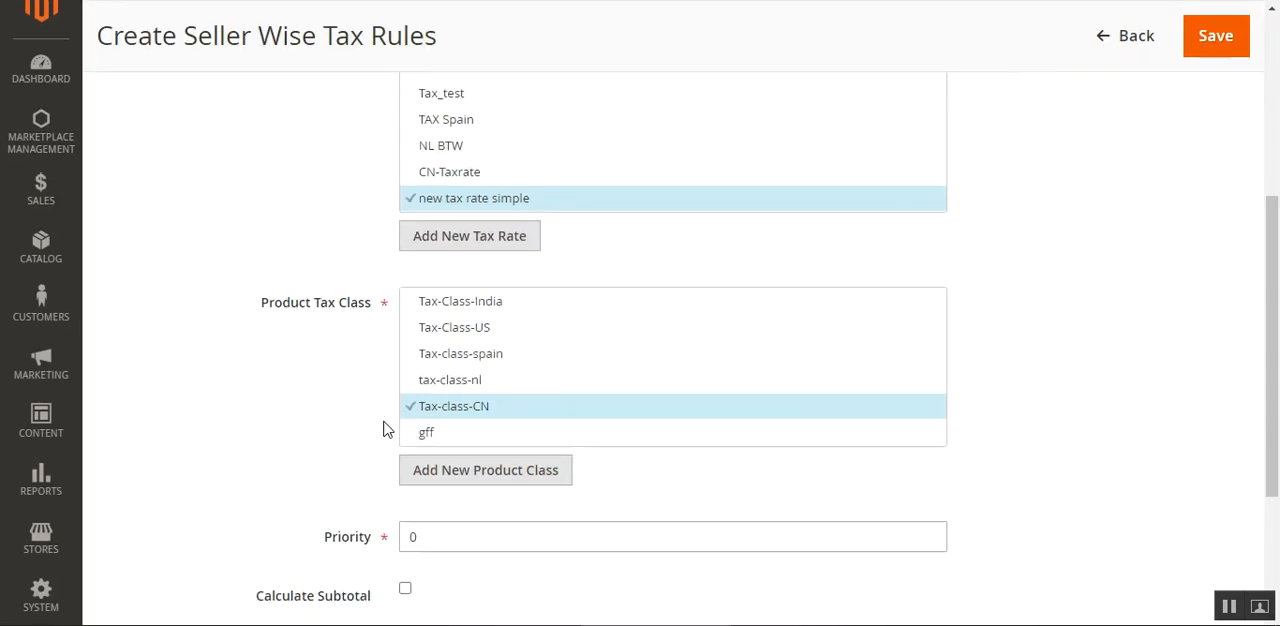
left_click_drag(271, 307, 351, 311)
scroll(300, 310, "down", 1)
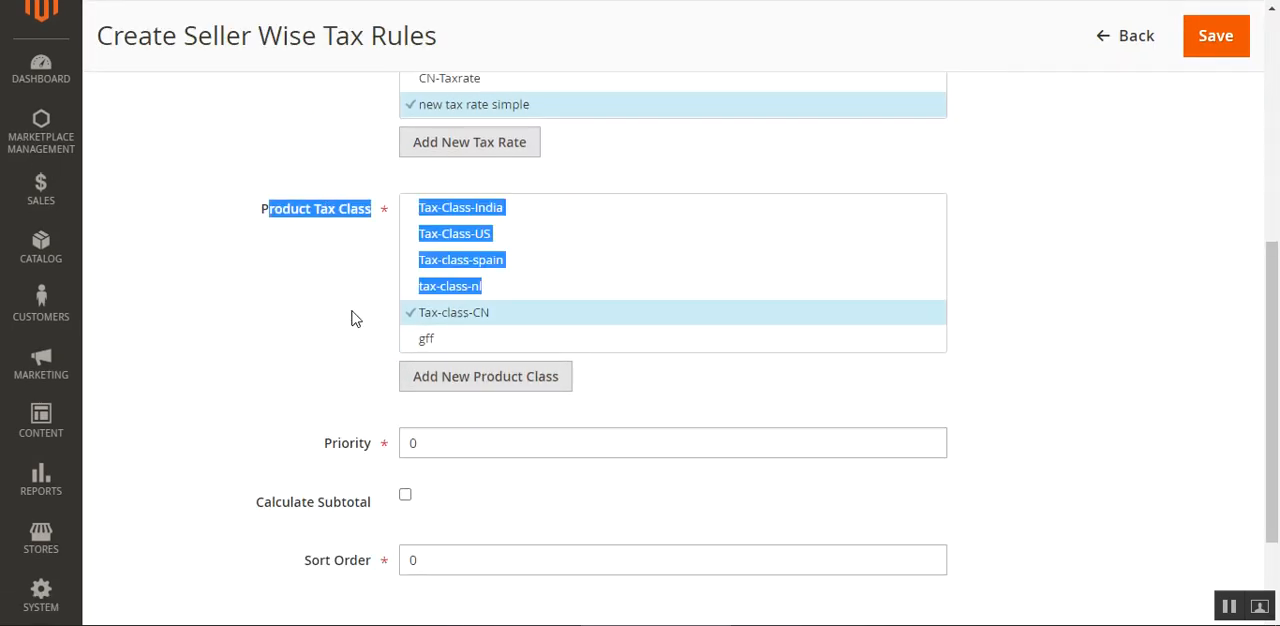
left_click(362, 354)
left_click(471, 382)
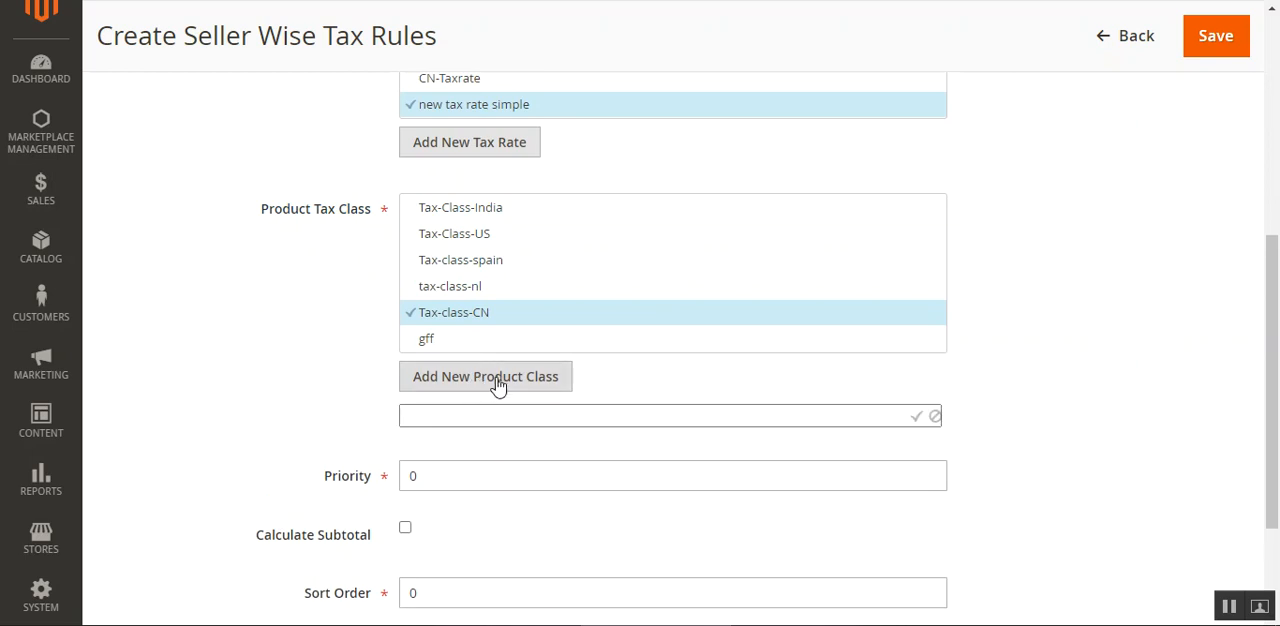
left_click(283, 398)
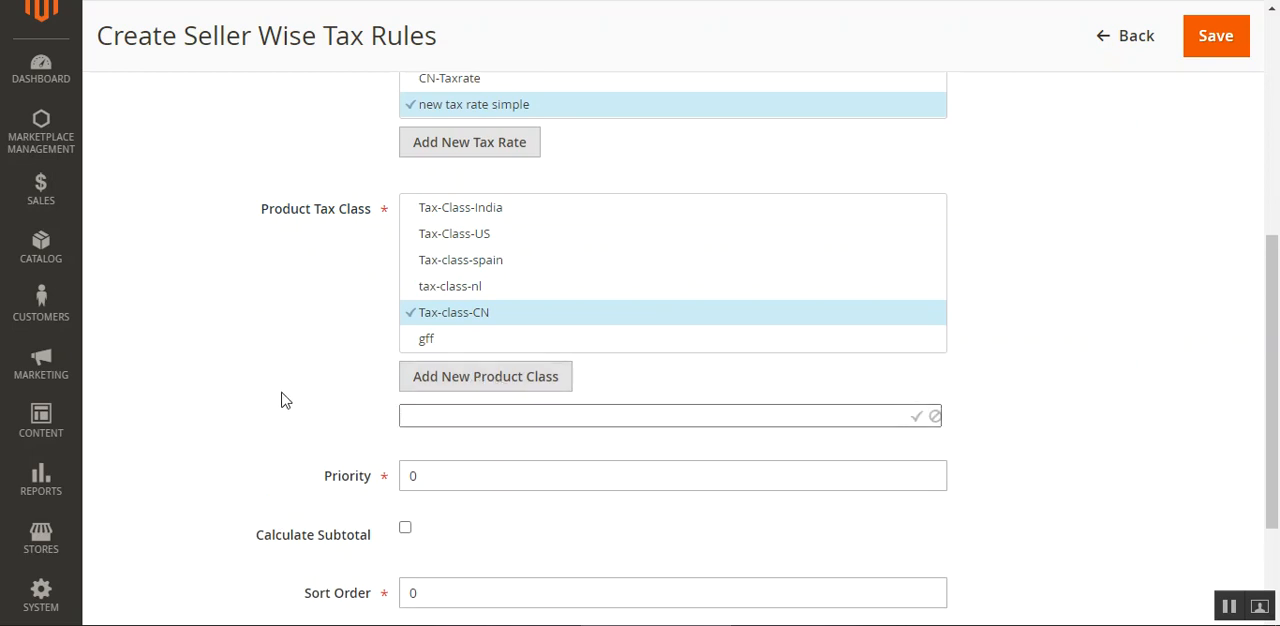
left_click(451, 380)
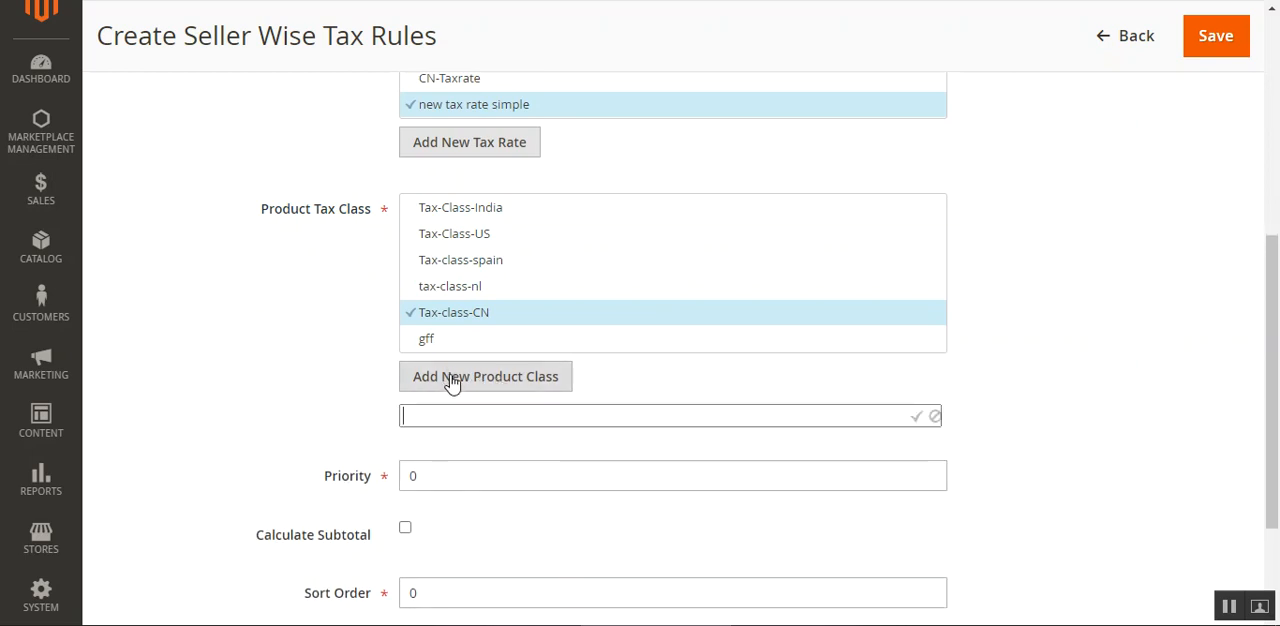
left_click(334, 373)
Add a product tax class named test1class-us to the tax rule and delete it again.
left_click(500, 380)
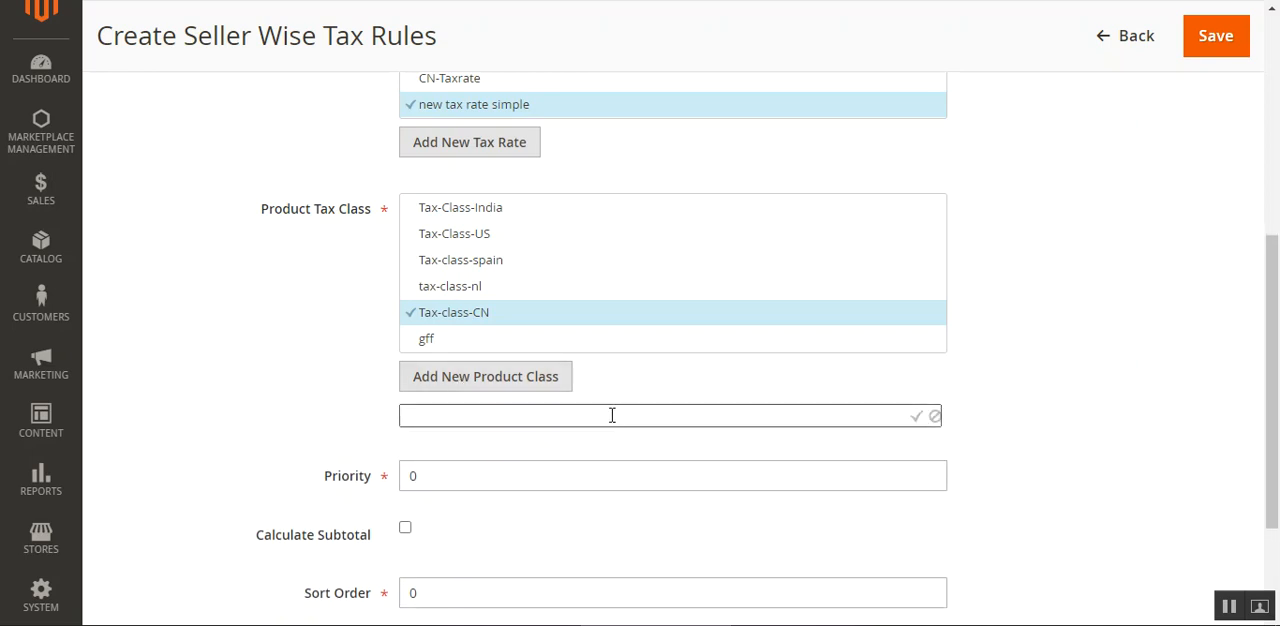
type("test1class-us")
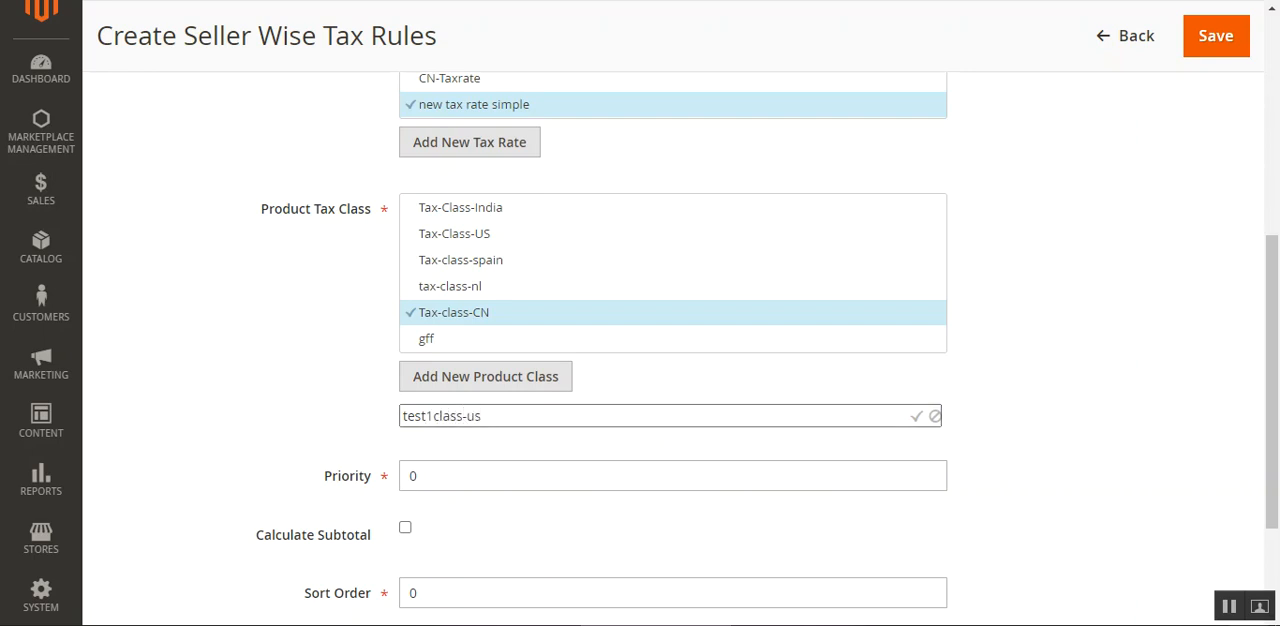
left_click(916, 420)
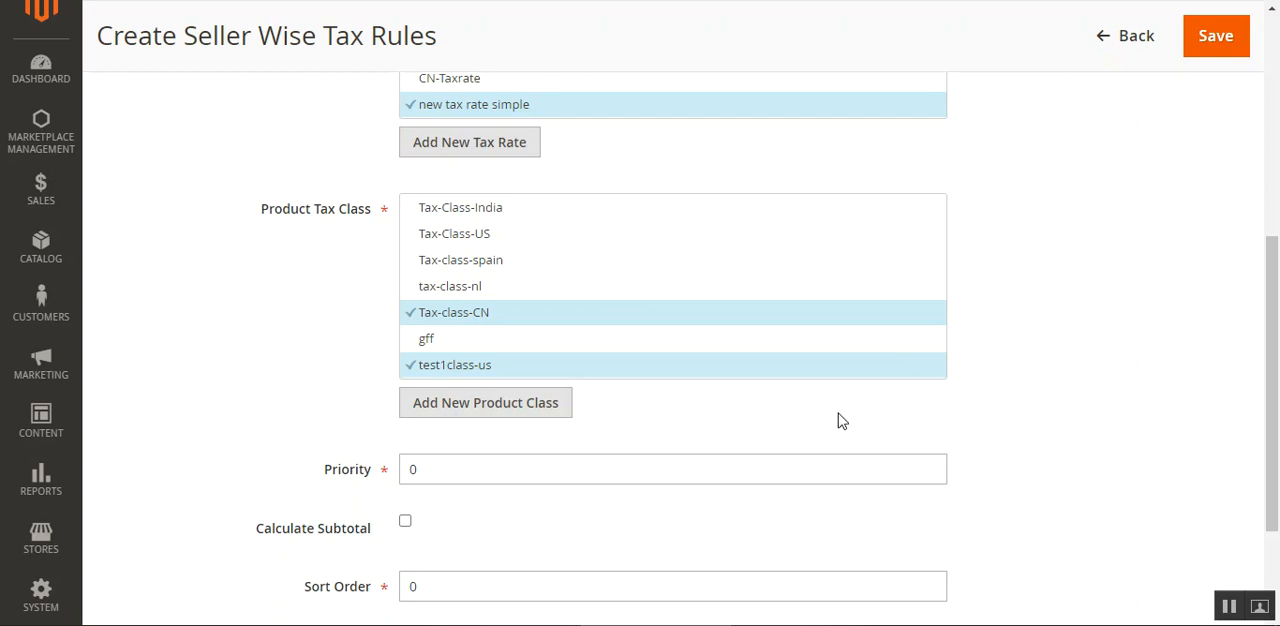
left_click(934, 370)
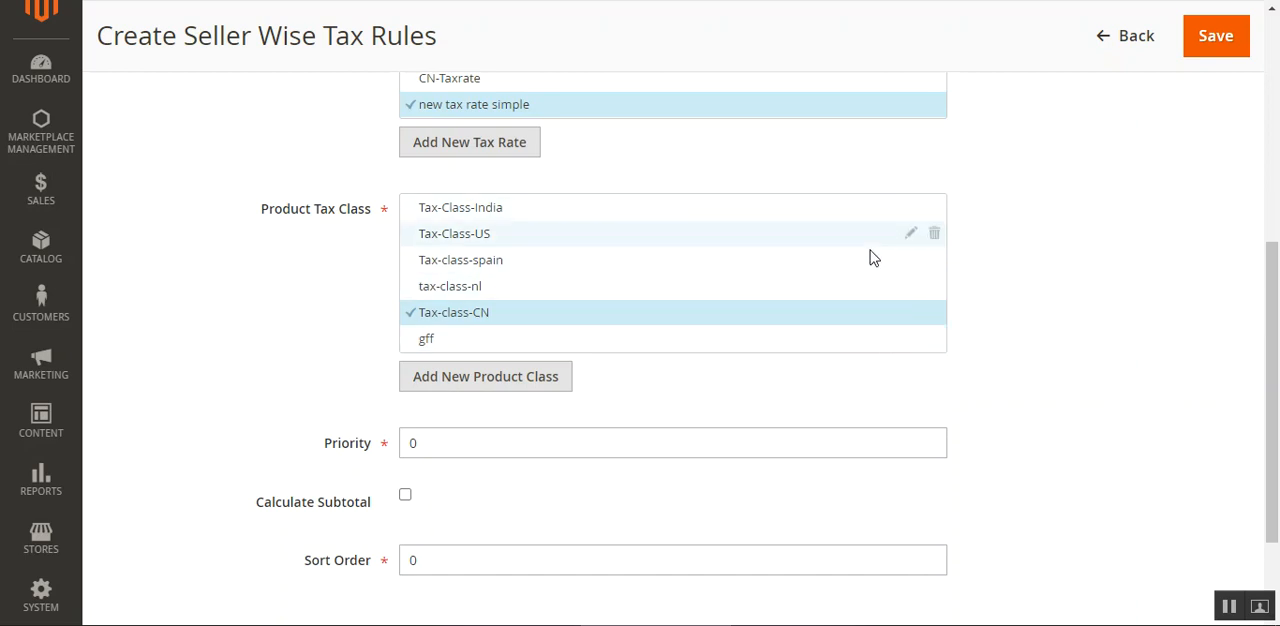
Open the Tax-Rate-India tax rate to view its editable settings and close it without changes.
scroll(871, 254, "up", 2)
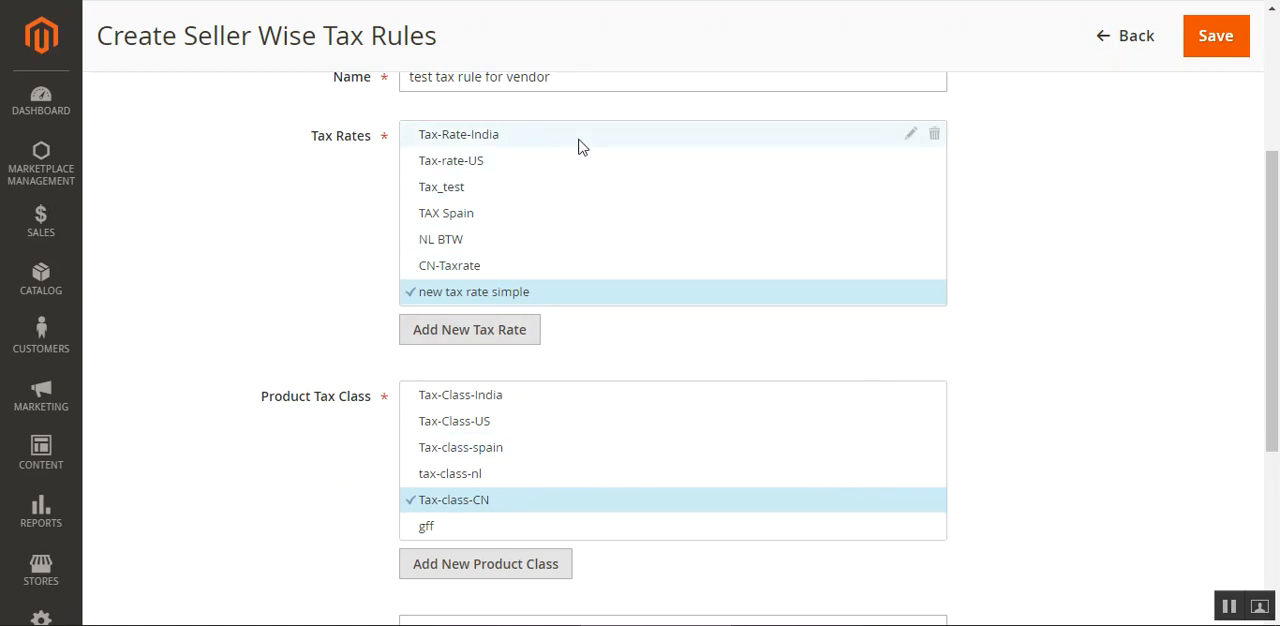
left_click(911, 138)
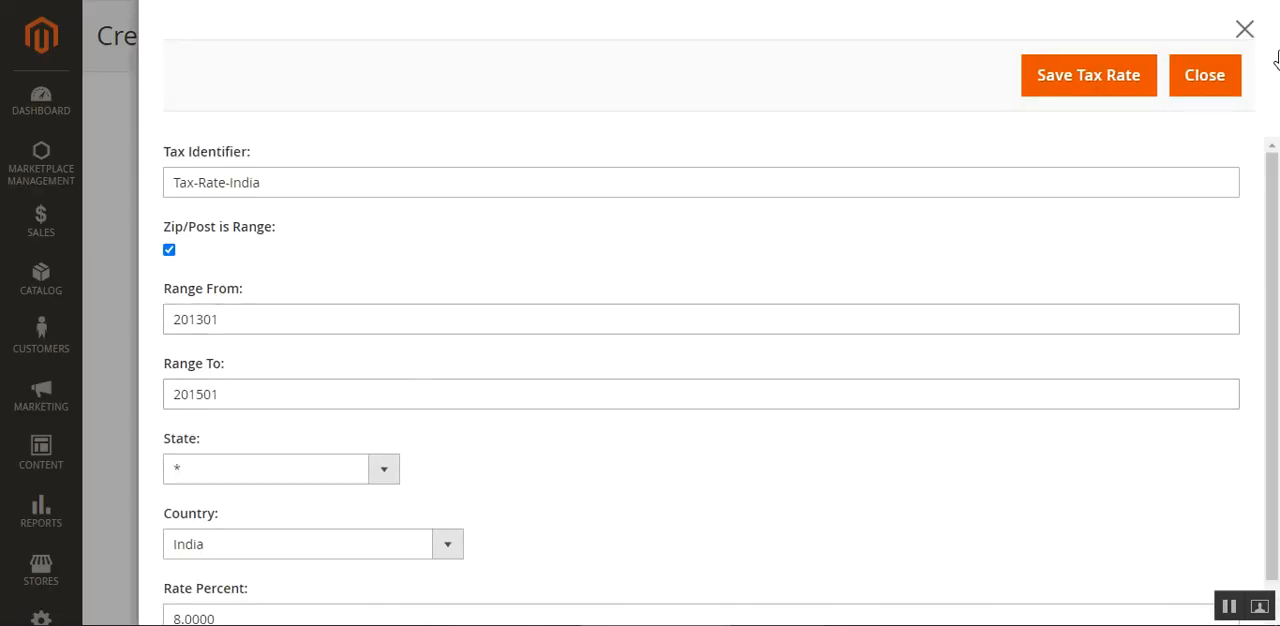
left_click(1244, 29)
Check the available sellers, keep the current one, and save the tax rule "test tax rule for vendor".
scroll(1160, 315, "up", 5)
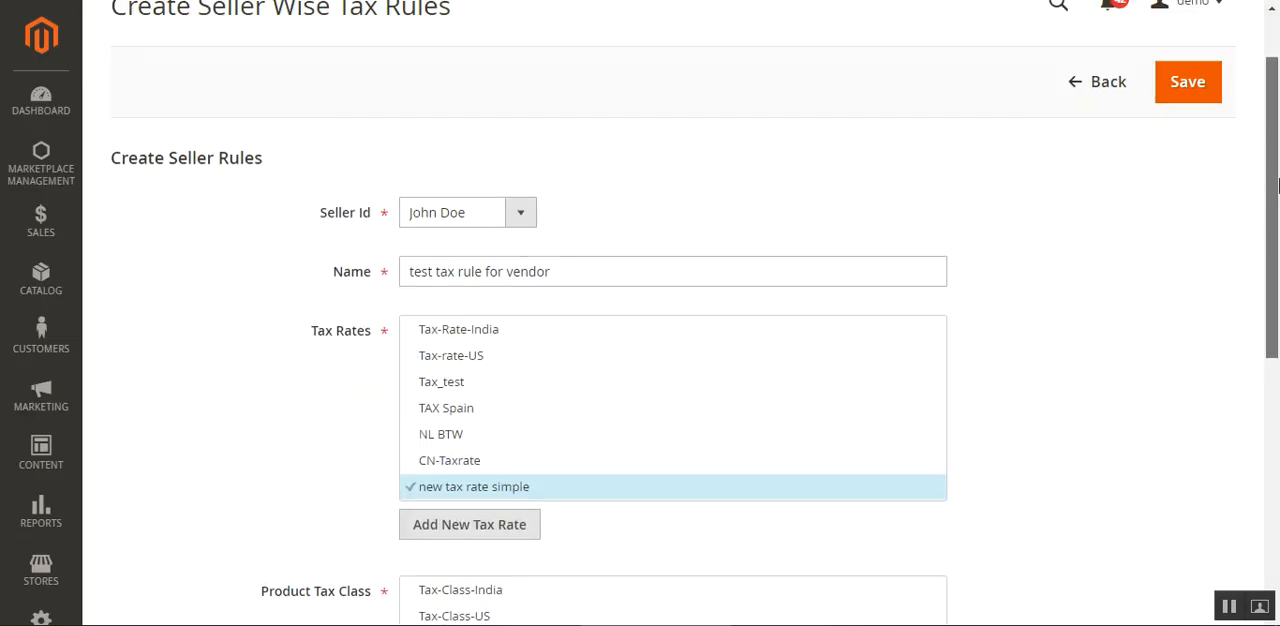
left_click(516, 284)
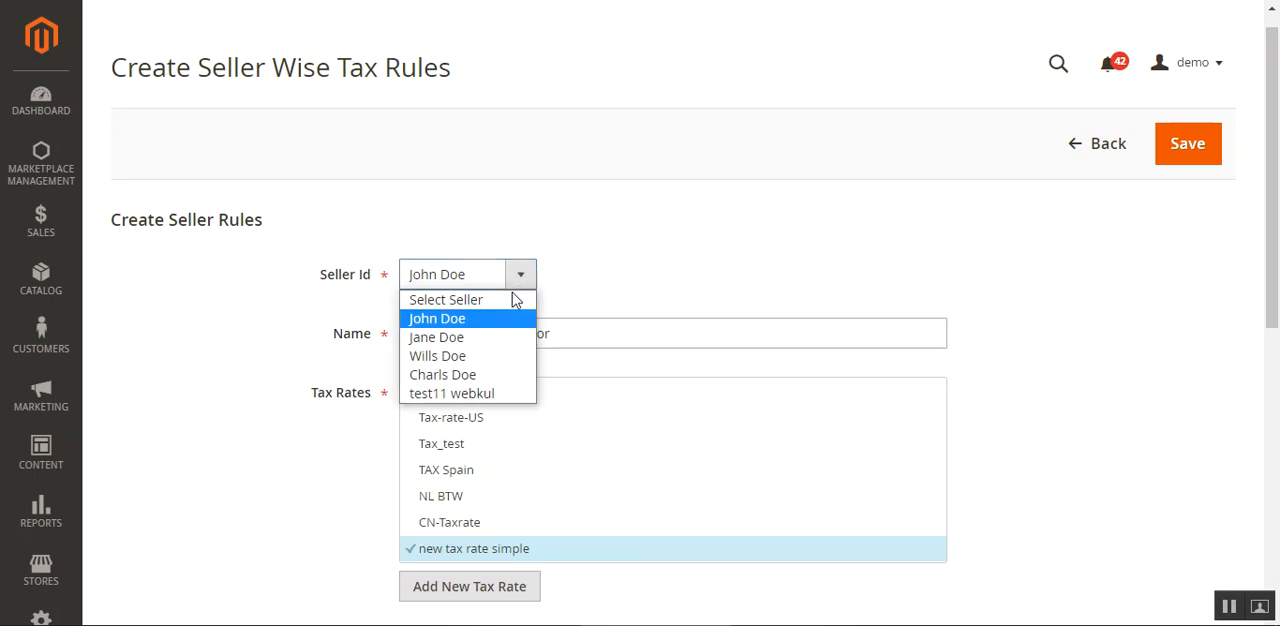
left_click(757, 281)
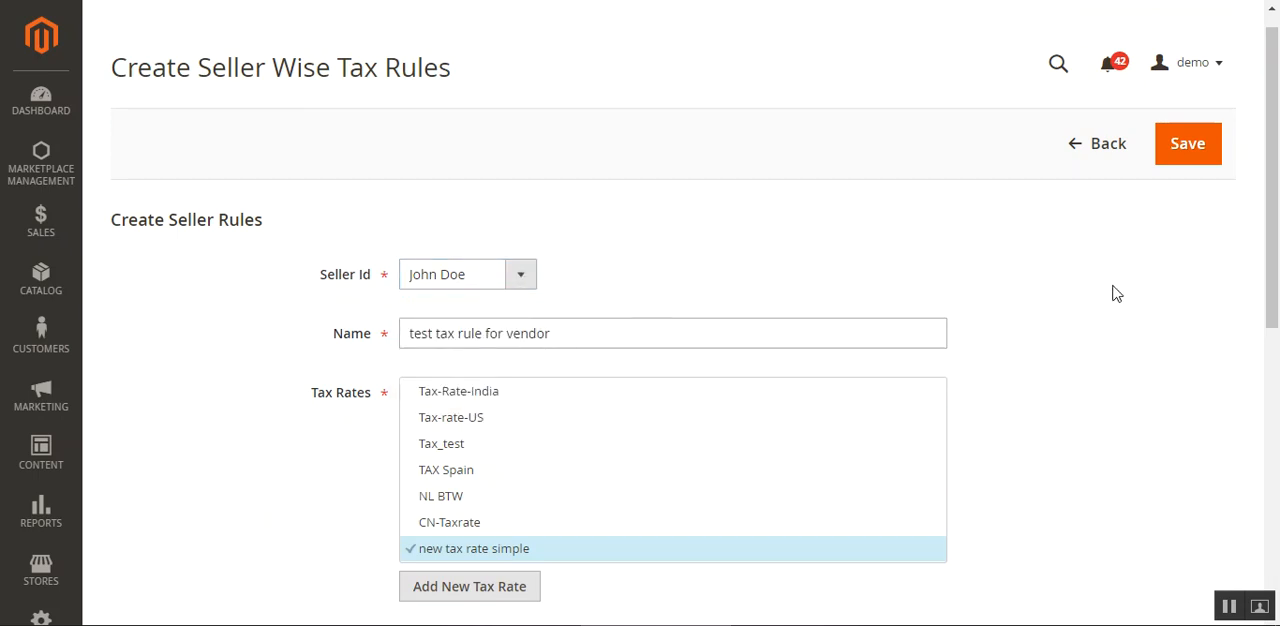
left_click(1186, 153)
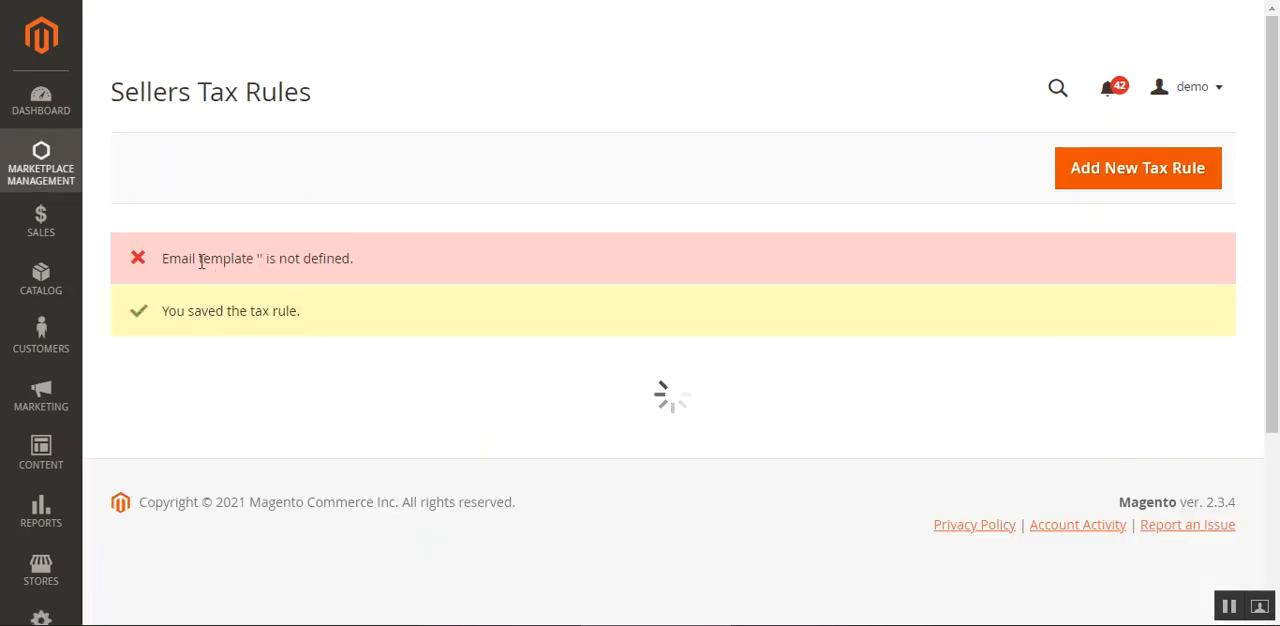
Read the messages shown after saving and locate "test tax rule for vendor" in the admin Sellers Tax Rules list.
left_click_drag(194, 261, 343, 257)
left_click(388, 388)
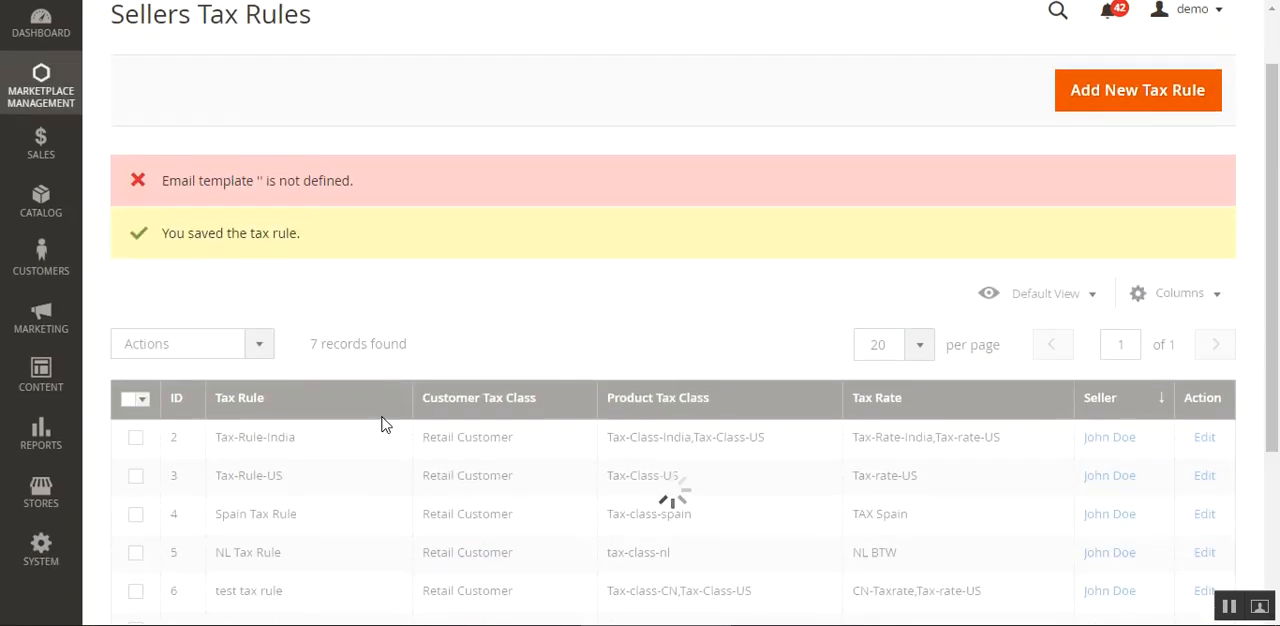
scroll(380, 420, "down", 3)
scroll(386, 420, "up", 3)
scroll(386, 414, "down", 2)
scroll(410, 418, "down", 3)
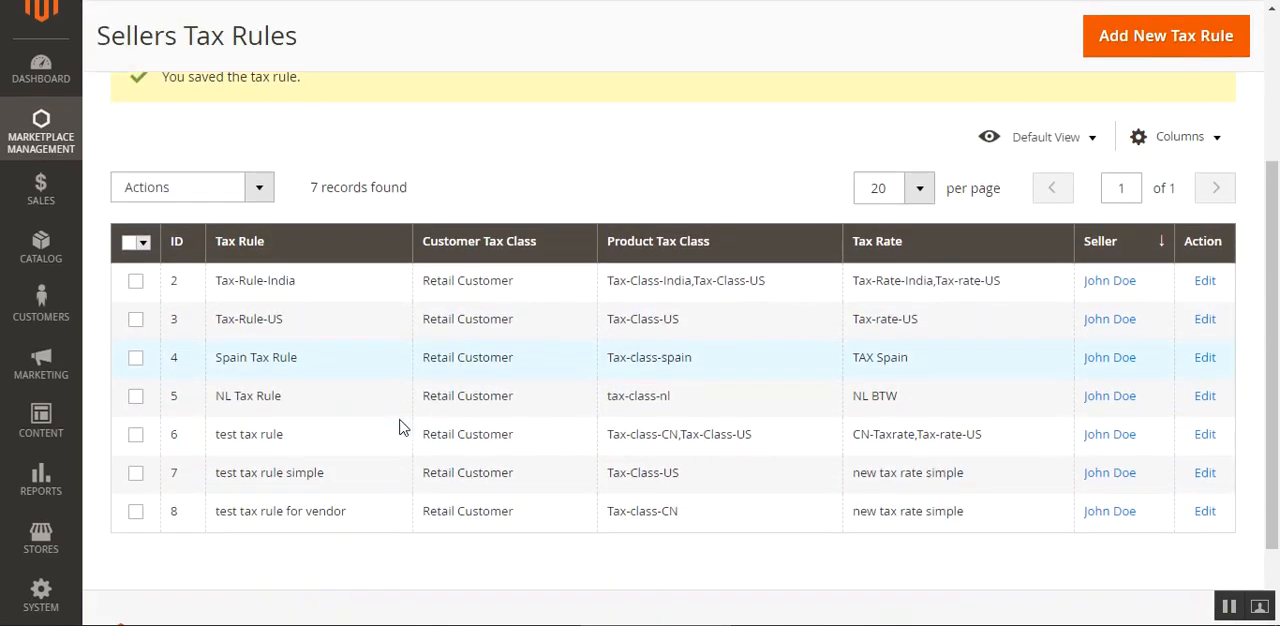
left_click_drag(218, 416, 346, 418)
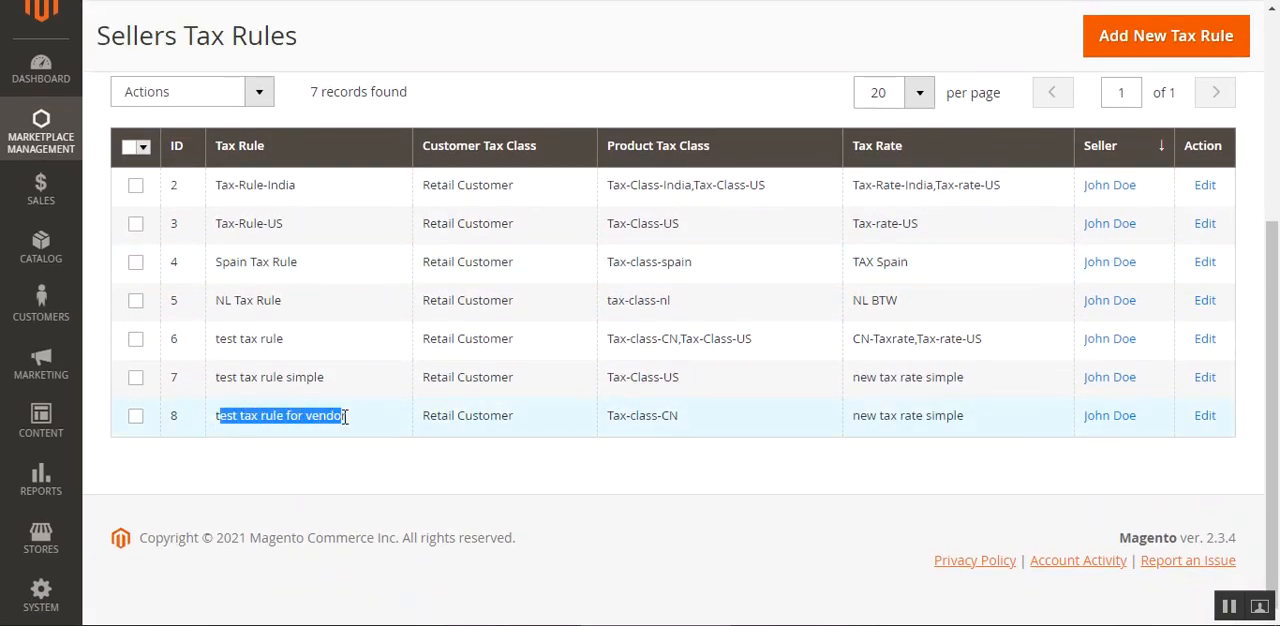
left_click(317, 469)
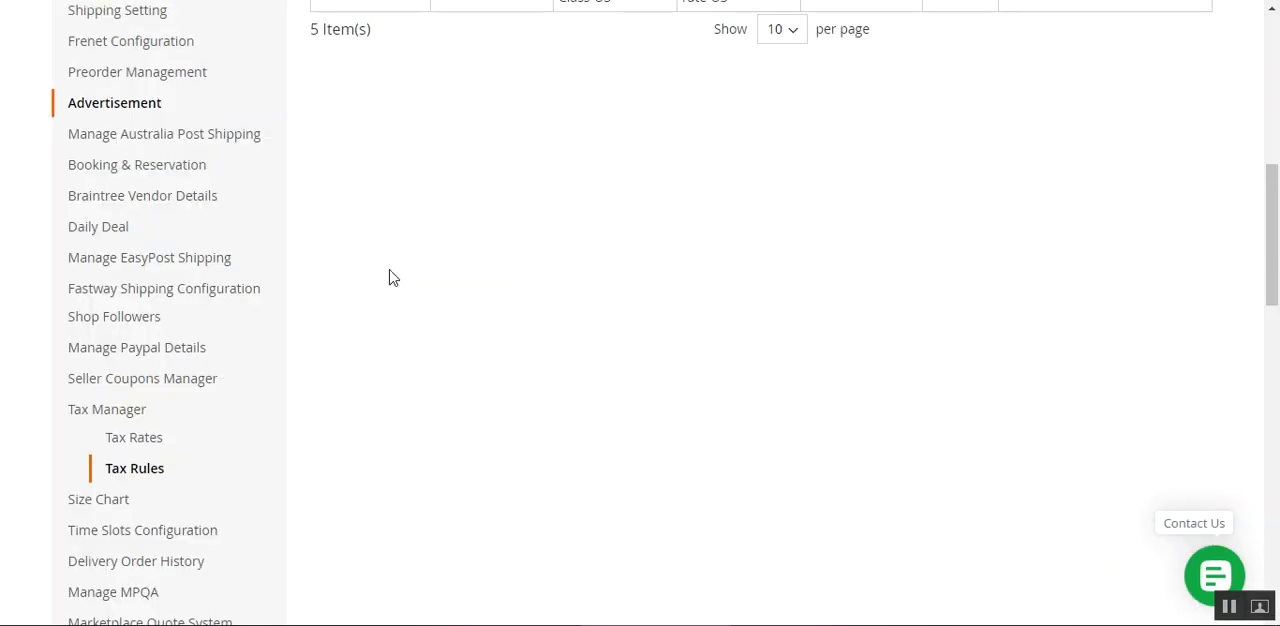
Open the Seller Tax Rules list in the seller's storefront account and look for "test tax rule for vendor".
left_click(160, 446)
scroll(1100, 600, "down", 3)
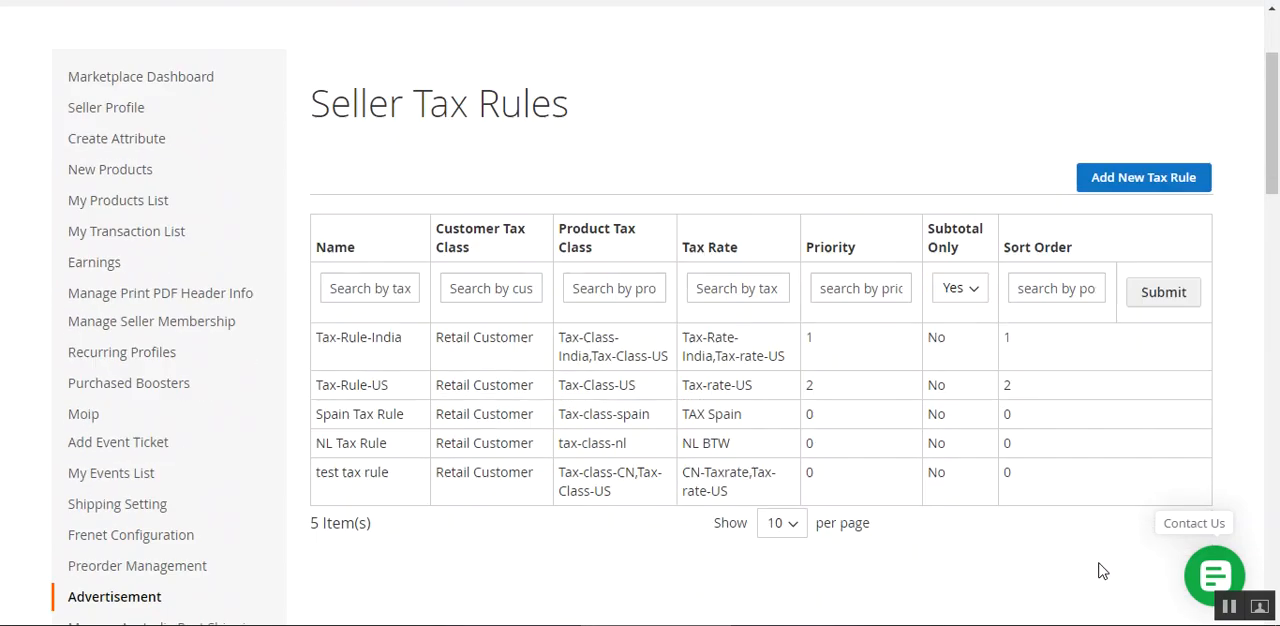
scroll(1100, 560, "up", 4)
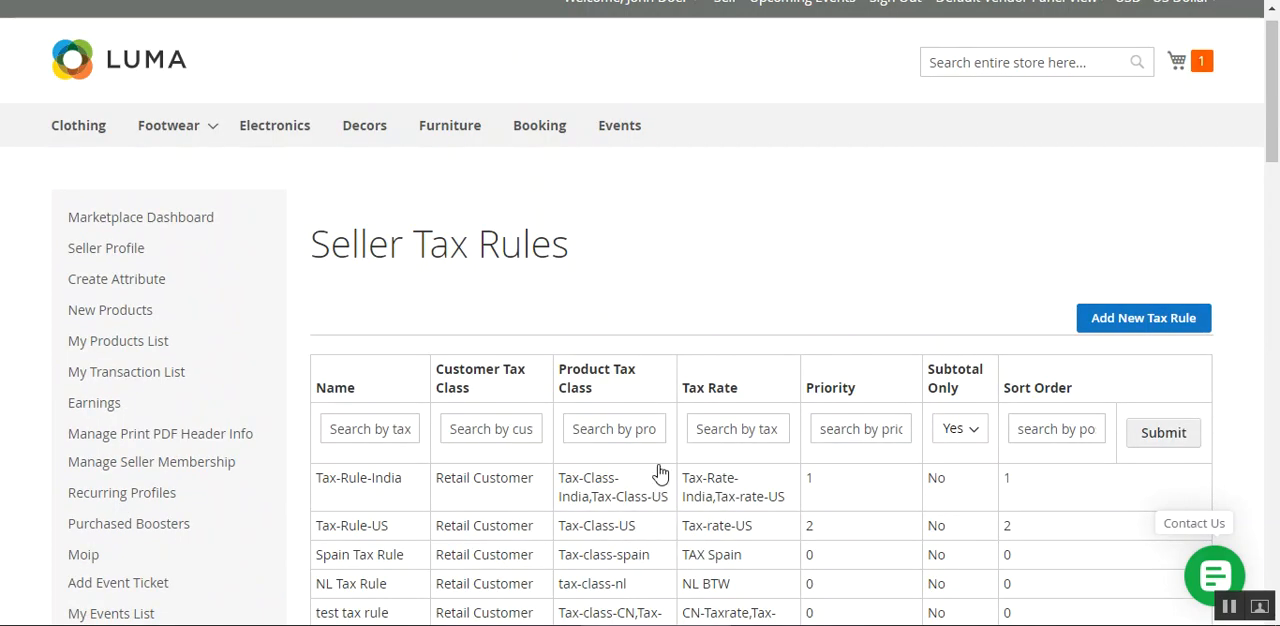
left_click_drag(351, 243, 552, 243)
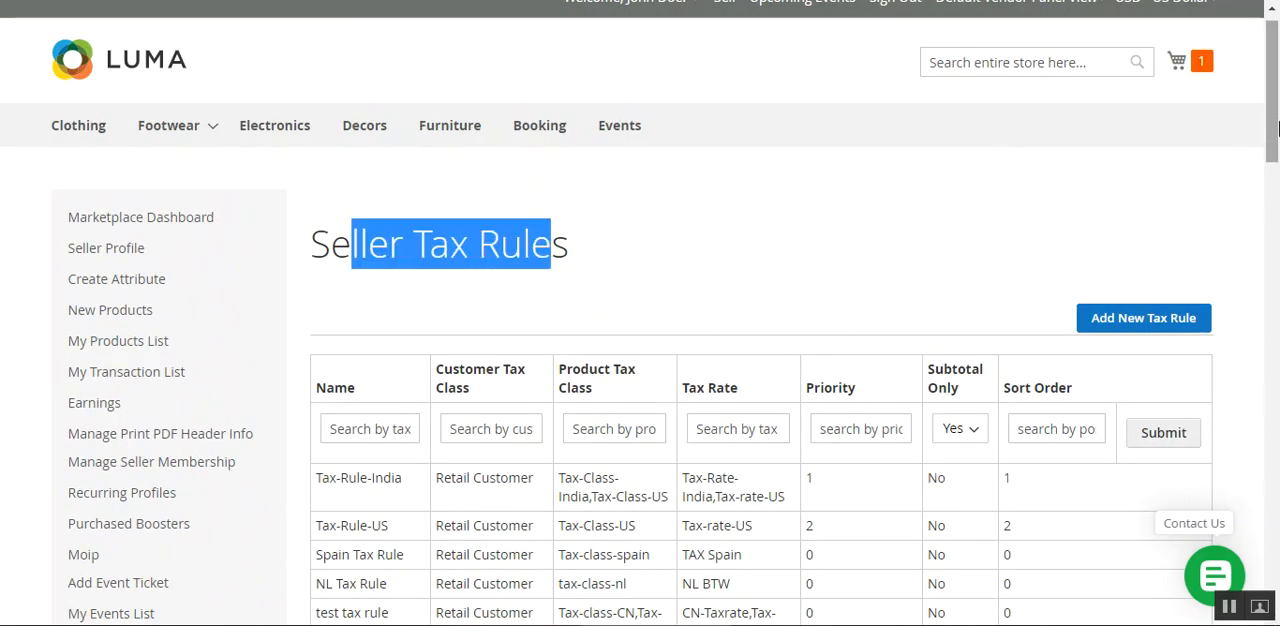
scroll(1272, 165, "down", 4)
left_click_drag(320, 277, 364, 298)
left_click(455, 390)
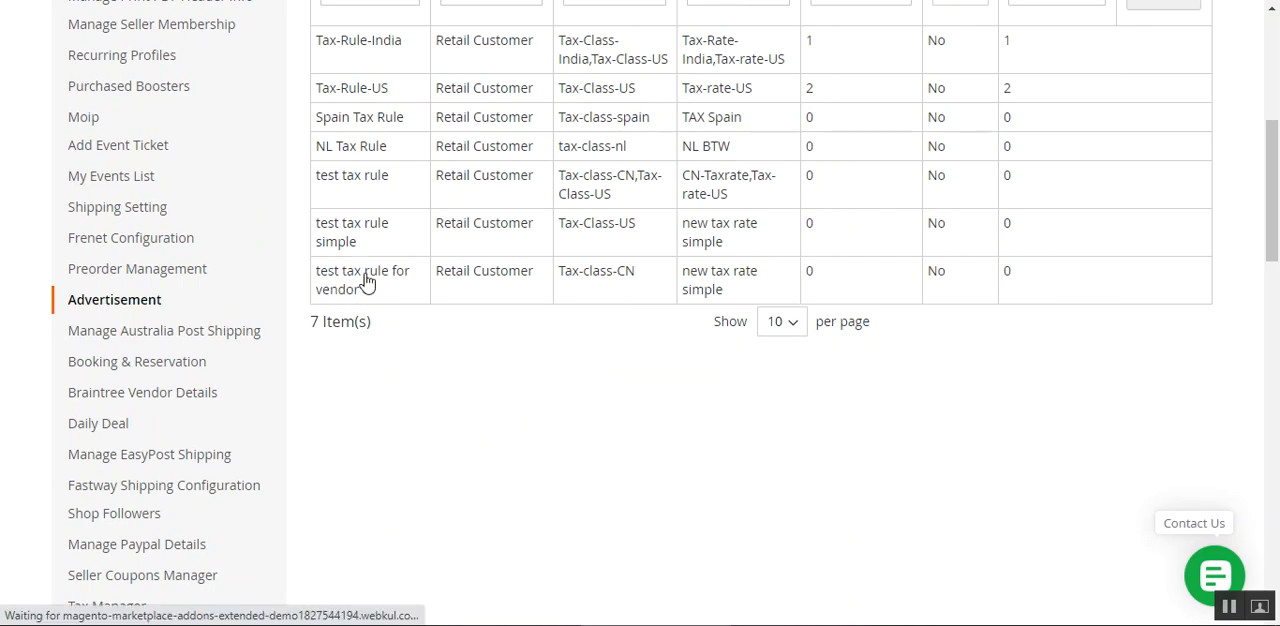
Open "test tax rule for vendor" from the seller's list, review its settings, and return to the Seller Tax Rules list.
left_click(411, 280)
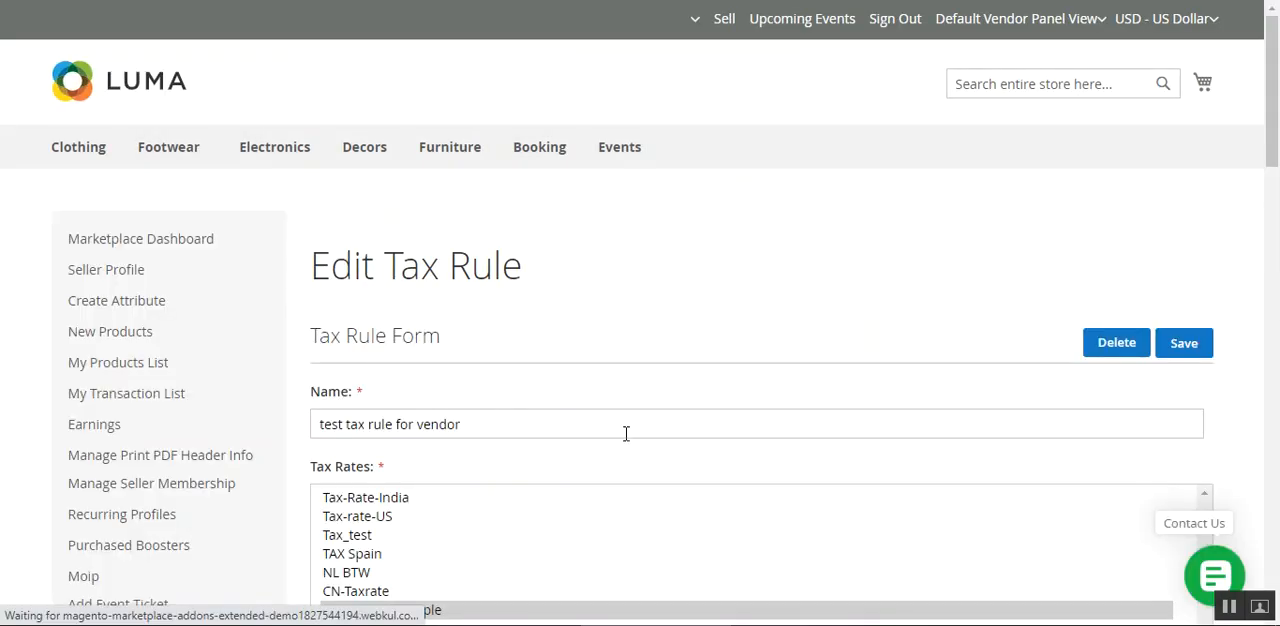
scroll(648, 447, "down", 5)
scroll(650, 440, "down", 3)
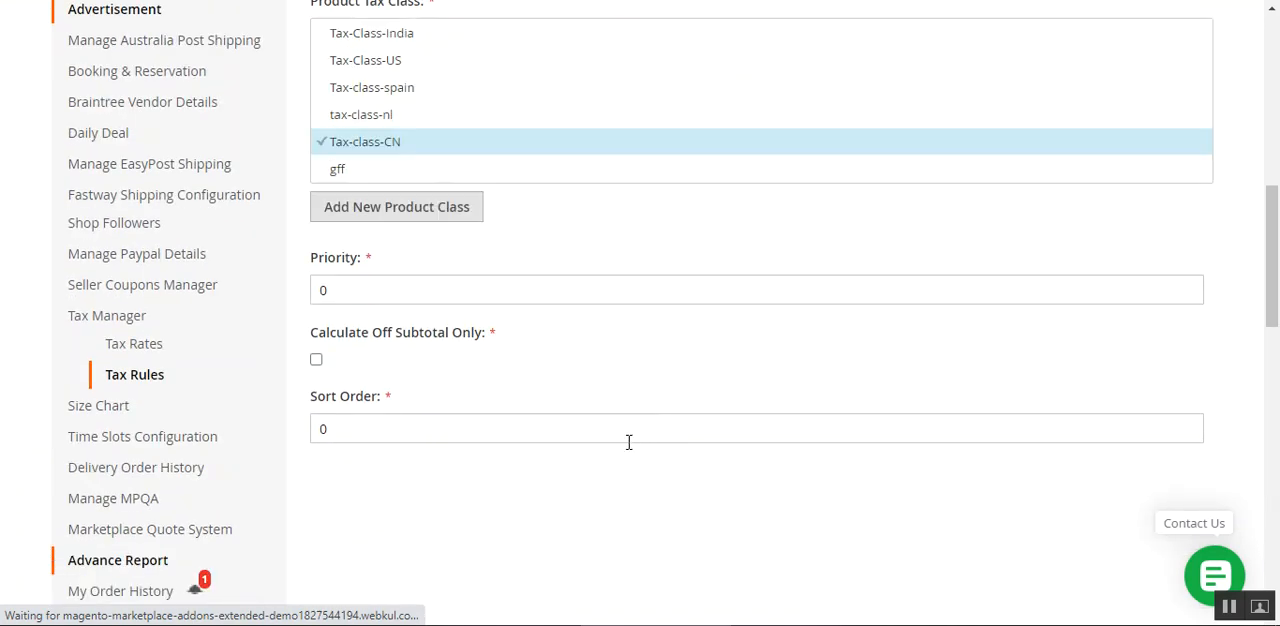
key("alt+Left")
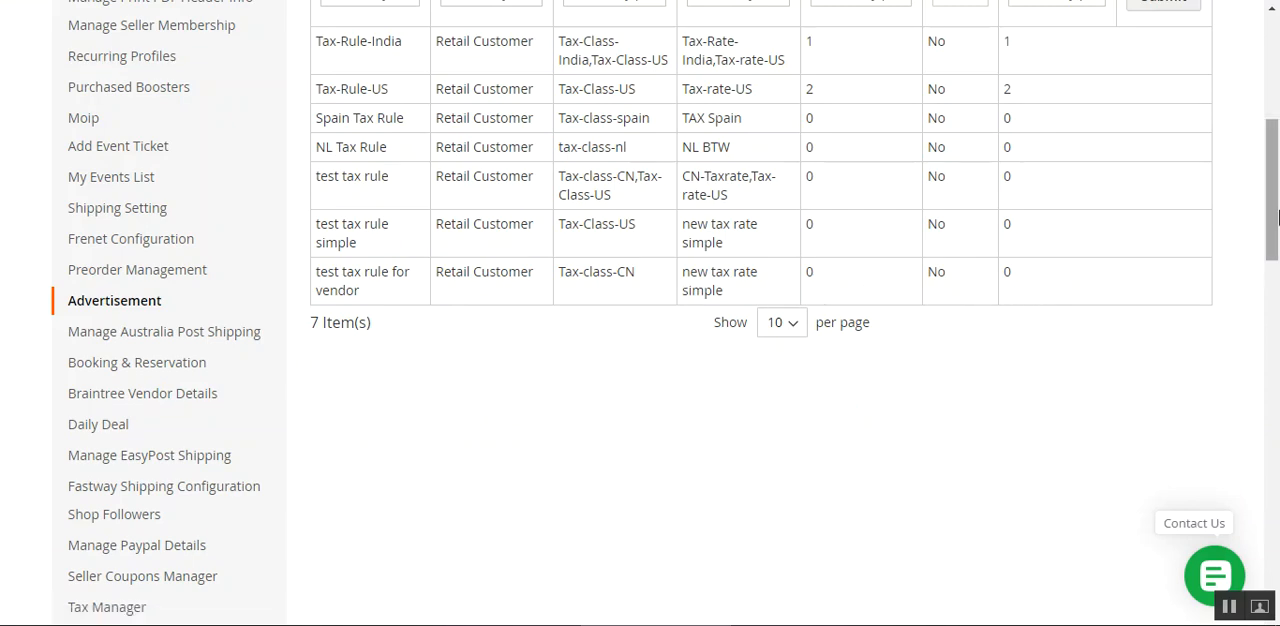
left_click_drag(1277, 204, 1277, 157)
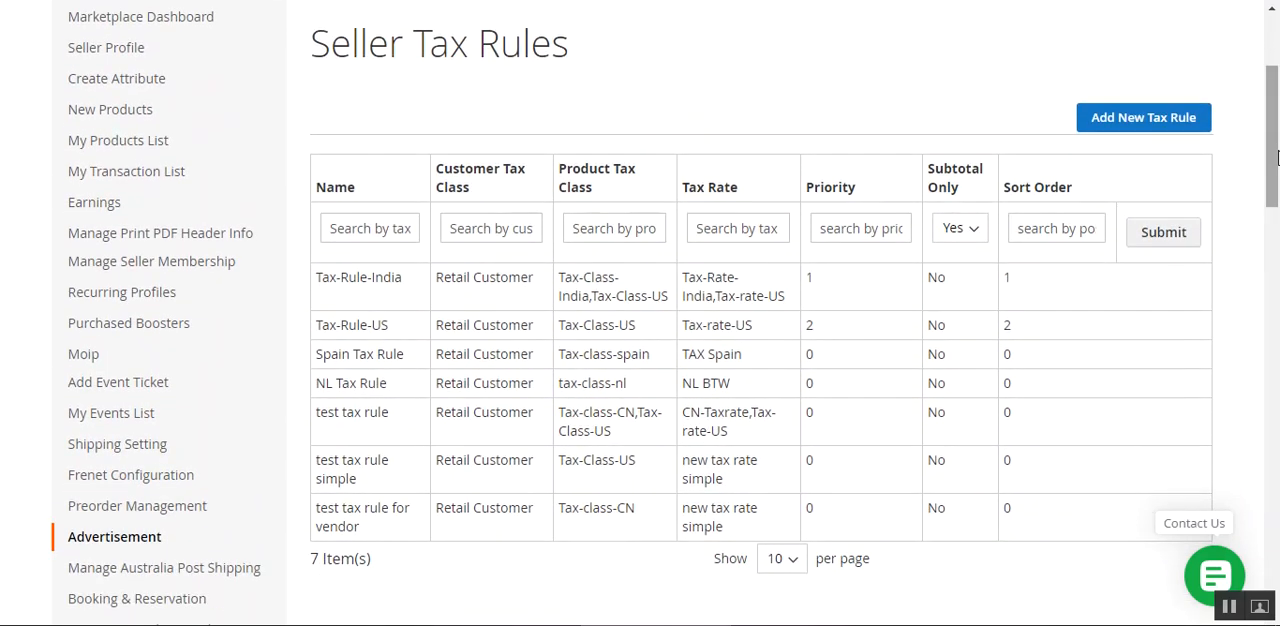